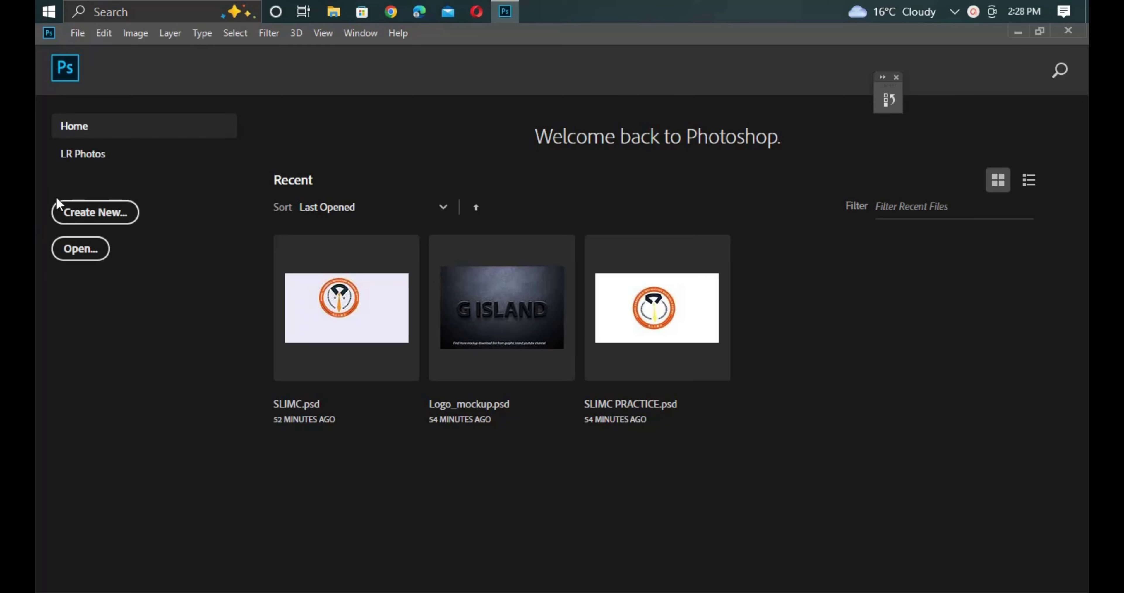
- Create a new 1280 × 720 px, 30 ppi blank document, Untitled-1
{"action": "left_click", "coordinate": [77, 213]}
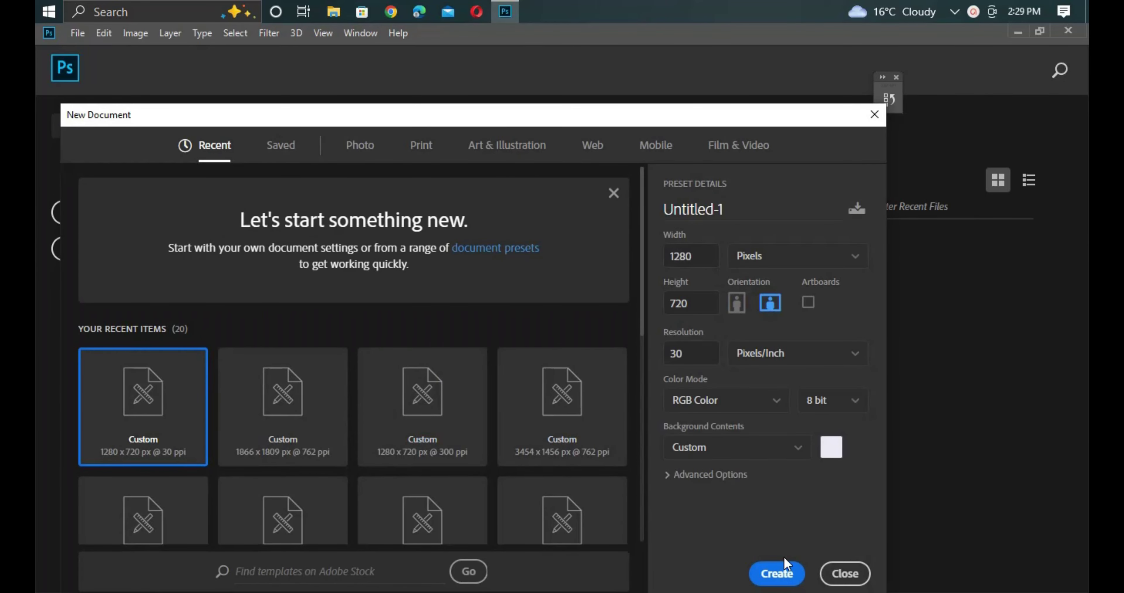
{"action": "left_click", "coordinate": [781, 573]}
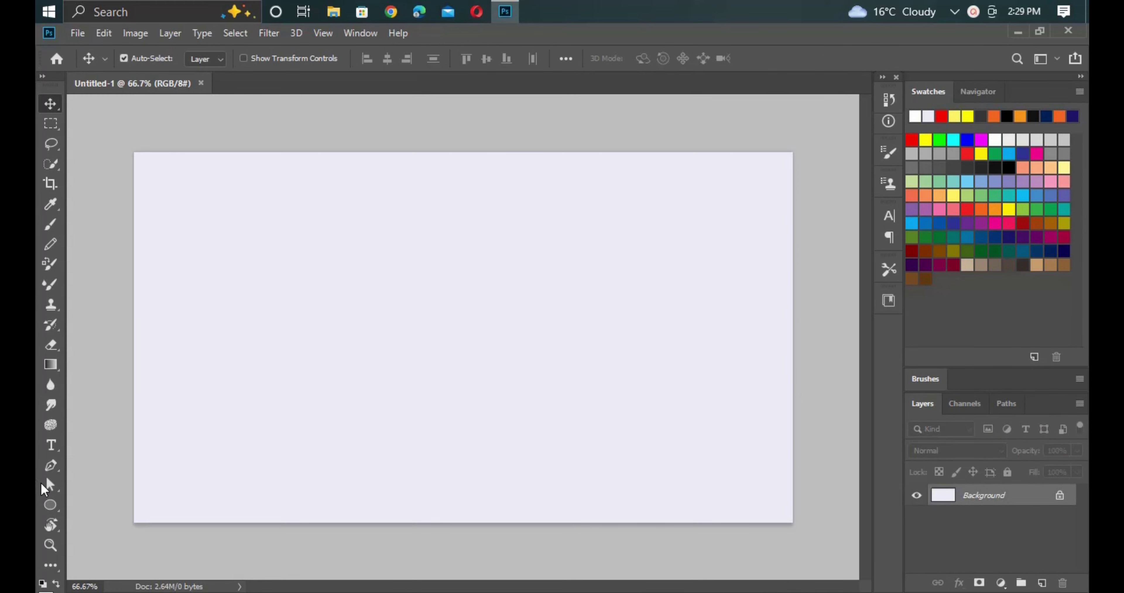
- Draw a 393 × 393 px circle with the Ellipse tool and fill it red
{"action": "left_click", "coordinate": [50, 504]}
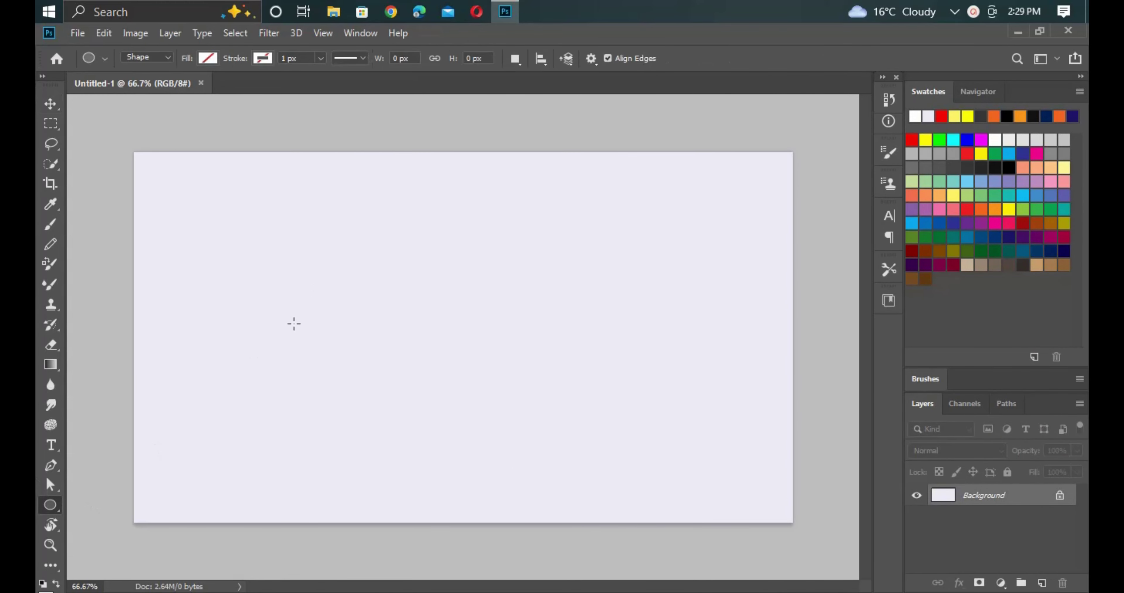
{"action": "left_click_drag", "start_coordinate": [343, 248], "coordinate": [672, 439]}
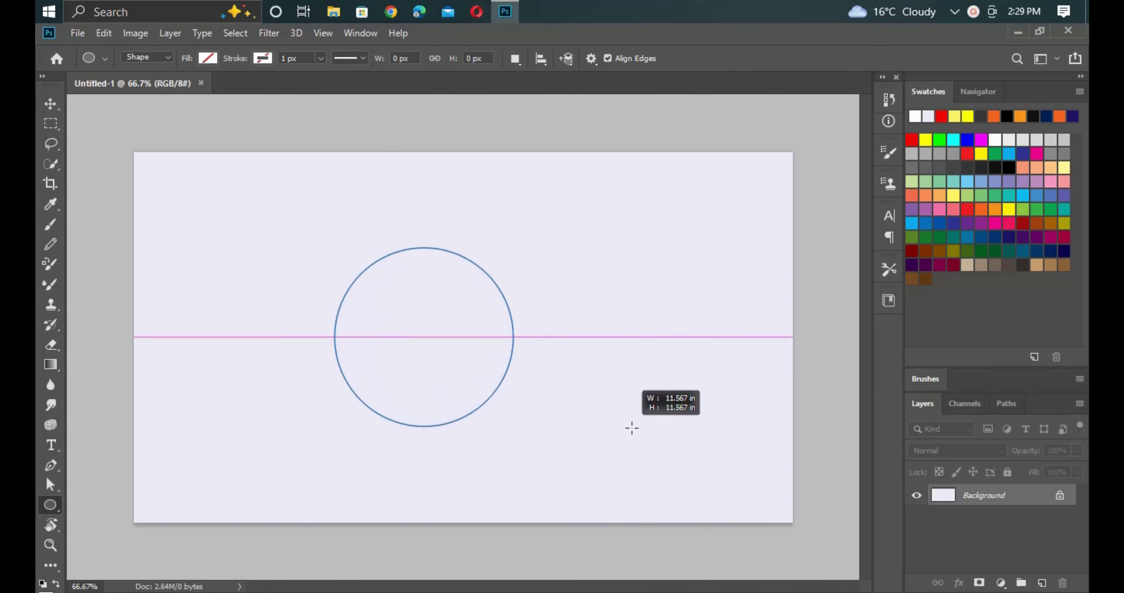
{"action": "left_click_drag", "start_coordinate": [671, 438], "coordinate": [714, 450]}
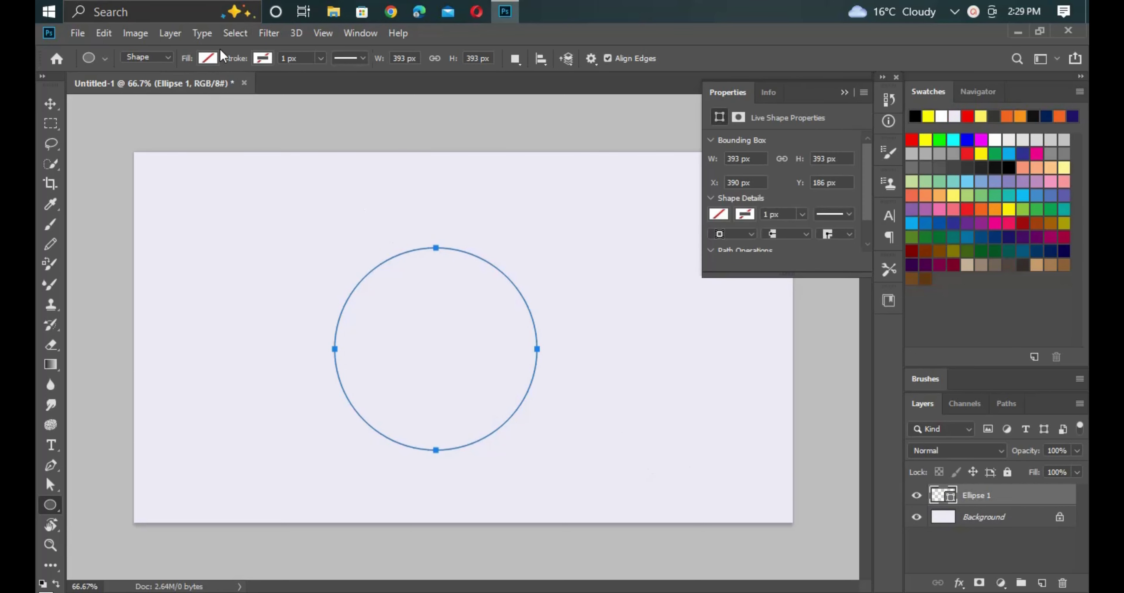
{"action": "left_click", "coordinate": [209, 58]}
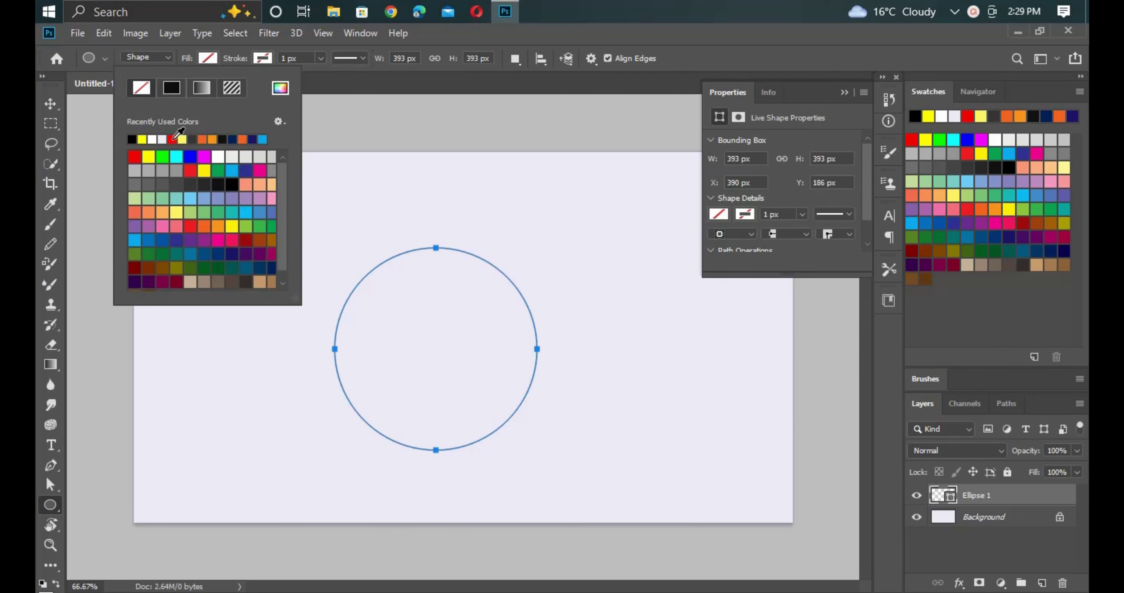
{"action": "left_click", "coordinate": [136, 156]}
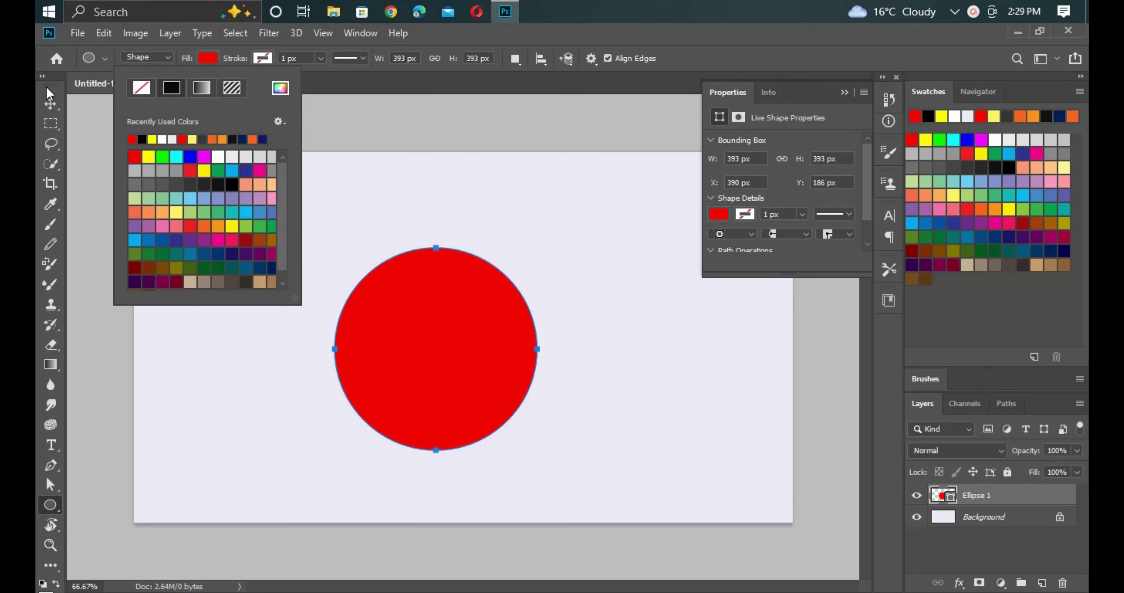
- Move the red circle up on the canvas and view it at 100%
{"action": "left_click", "coordinate": [49, 105]}
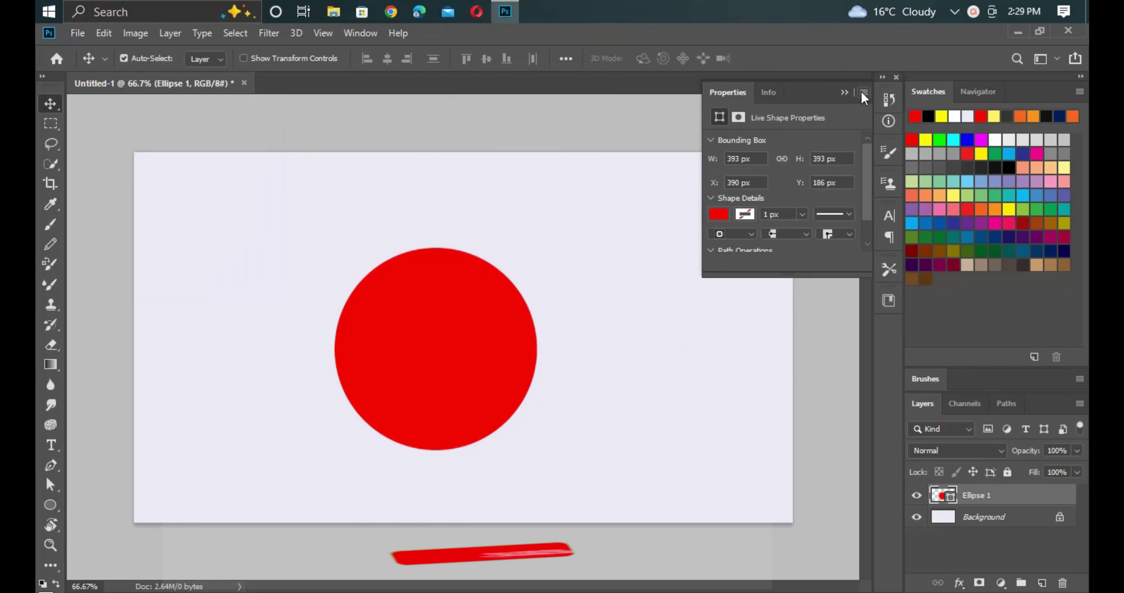
{"action": "left_click", "coordinate": [844, 93]}
{"action": "mouse_move", "coordinate": [446, 326]}
{"action": "left_mouse_down"}
{"action": "mouse_move", "coordinate": [439, 276]}
{"action": "mouse_move", "coordinate": [431, 285]}
{"action": "left_mouse_up"}
{"action": "key", "text": "ctrl+plus"}
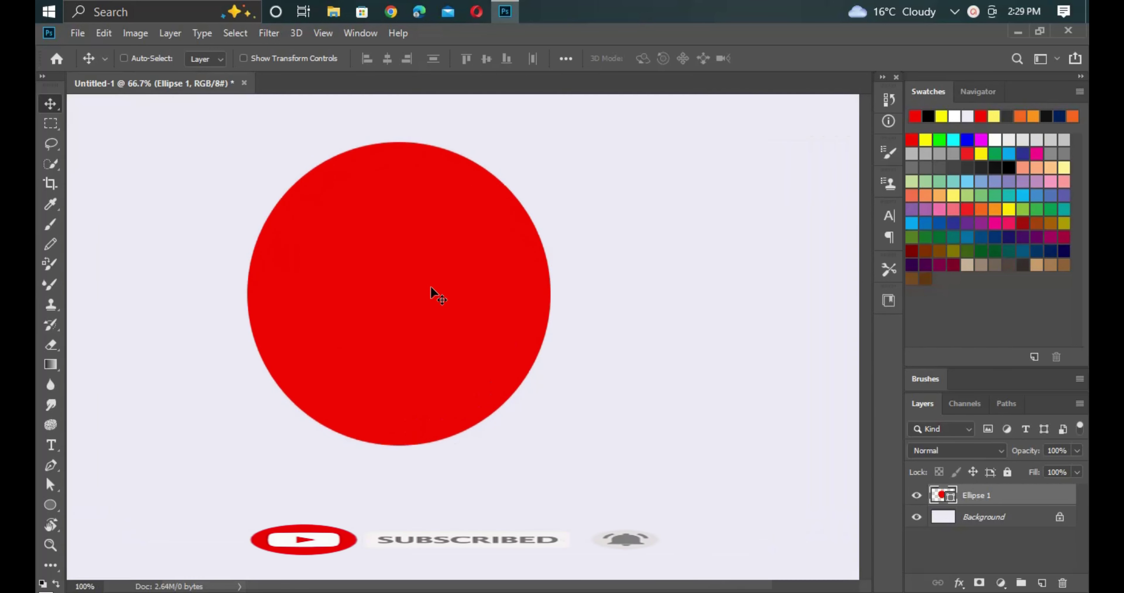
{"action": "scroll", "coordinate": [216, 259], "scroll_direction": "left", "scroll_amount": 2}
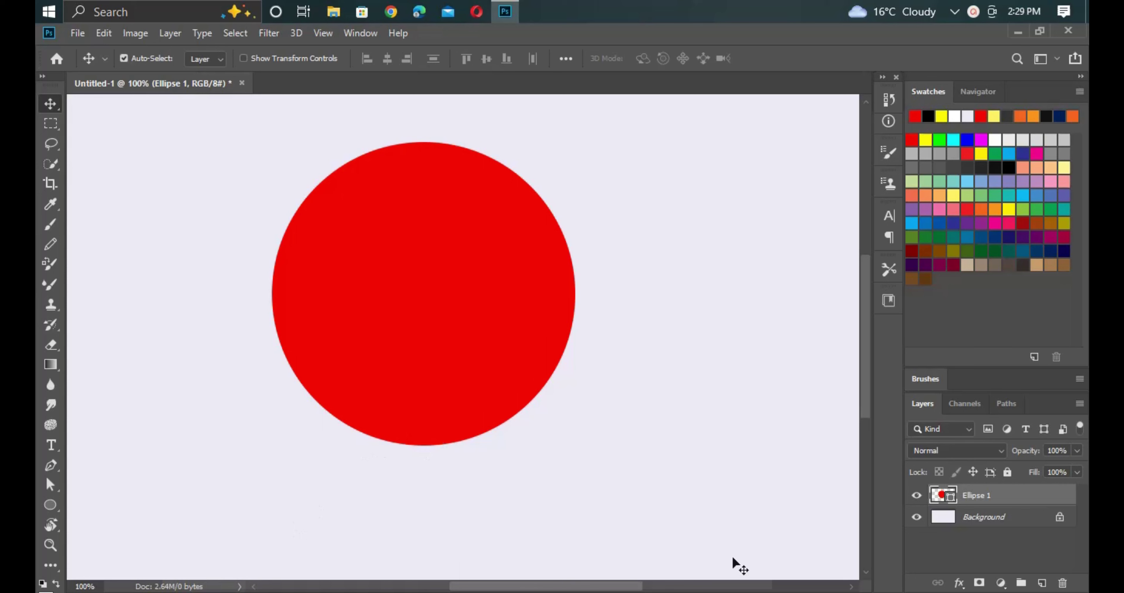
{"action": "left_click", "coordinate": [69, 374]}
- Start a Pen shape path at the circle's top with a curved anchor on its right edge
{"action": "left_click", "coordinate": [51, 464]}
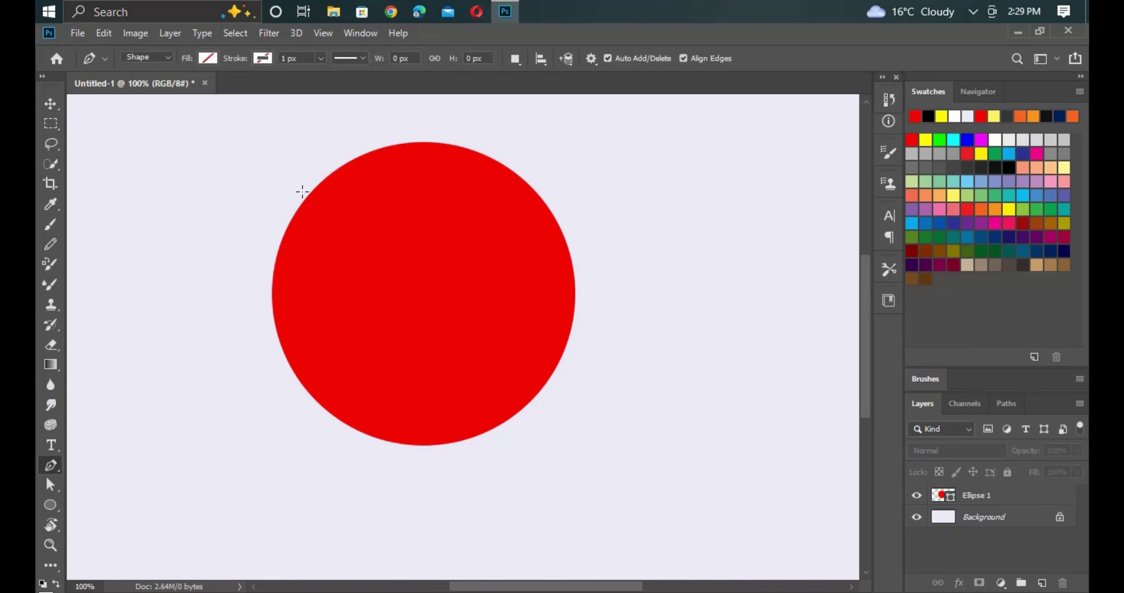
{"action": "left_click", "coordinate": [415, 141]}
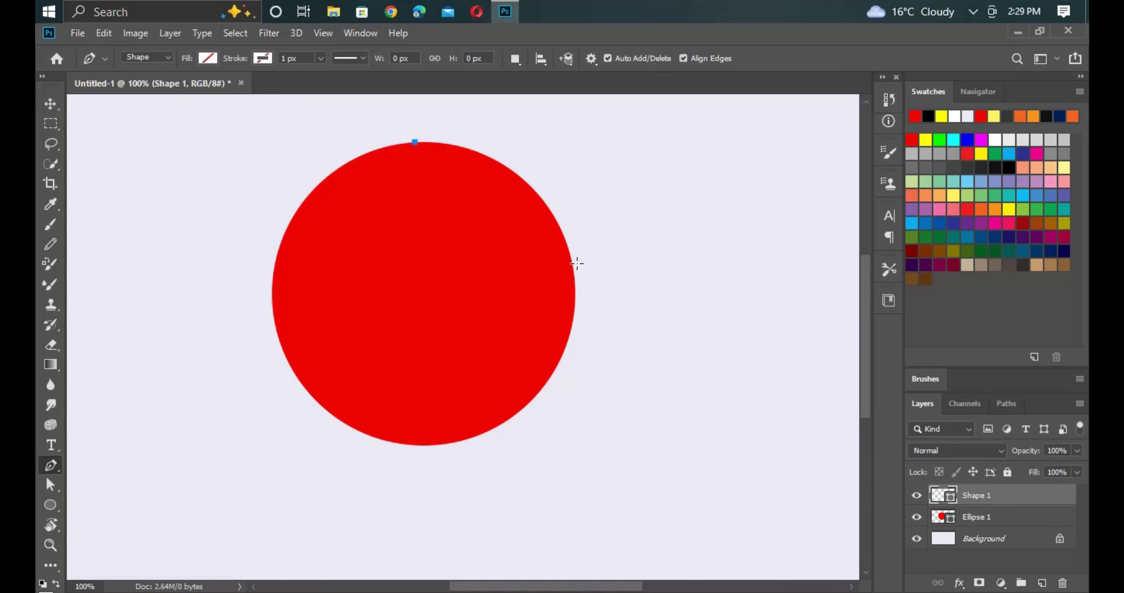
{"action": "mouse_move", "coordinate": [576, 264]}
{"action": "left_mouse_down"}
{"action": "mouse_move", "coordinate": [587, 383]}
{"action": "mouse_move", "coordinate": [598, 371]}
{"action": "mouse_move", "coordinate": [617, 401]}
{"action": "left_mouse_up"}
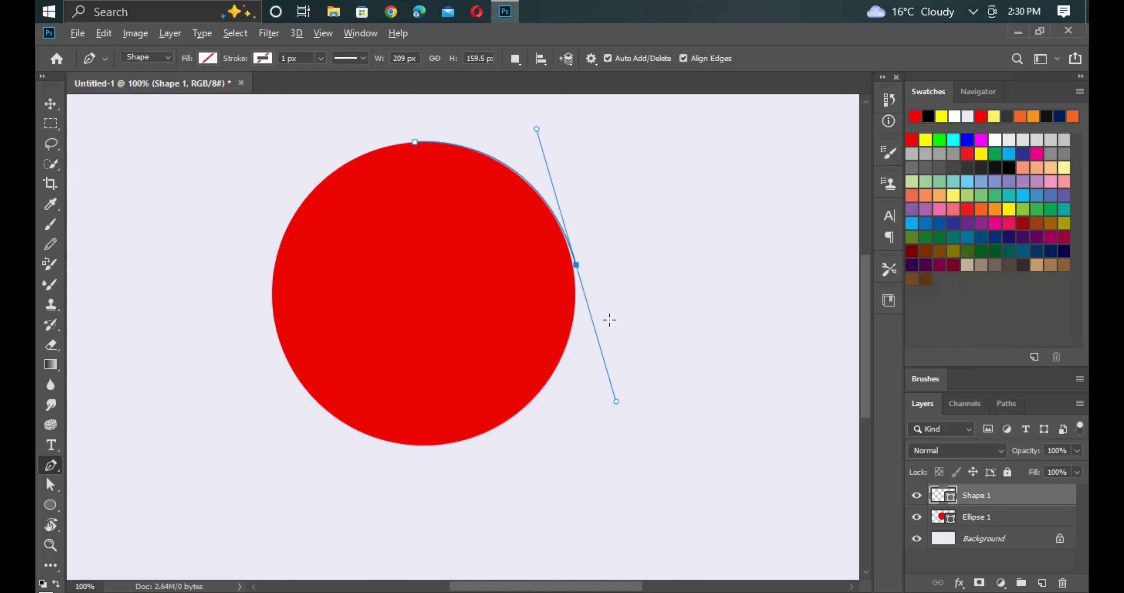
{"action": "left_click", "coordinate": [577, 266]}
{"action": "key", "text": "F9"}
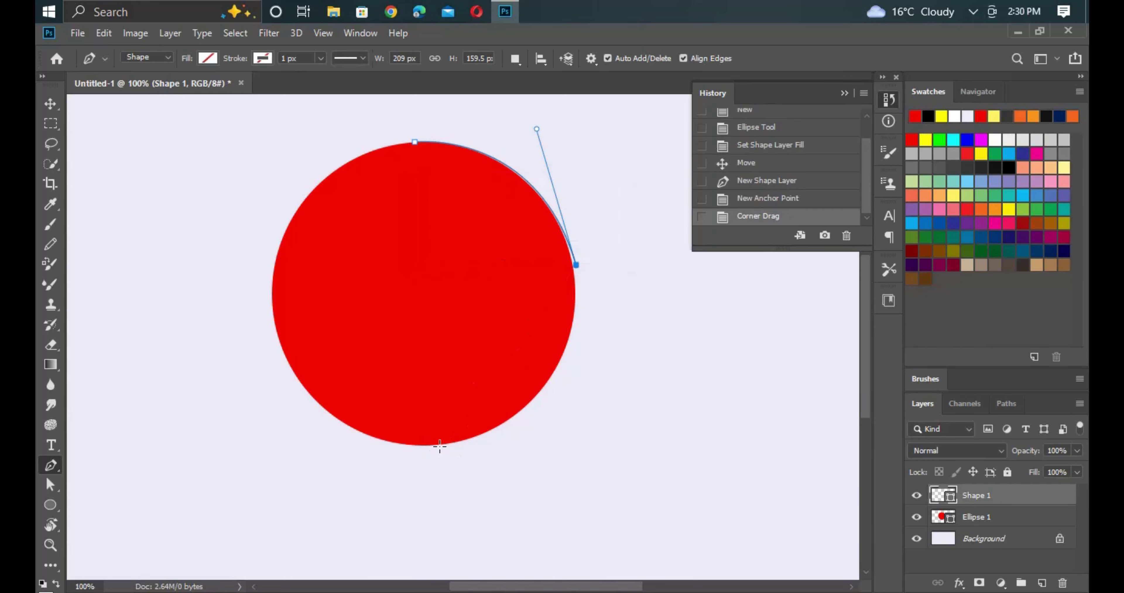
- Add a corner anchor at the circle's bottom, then curve the path back up inside
{"action": "mouse_move", "coordinate": [439, 446]}
{"action": "left_mouse_down"}
{"action": "mouse_move", "coordinate": [331, 413]}
{"action": "mouse_move", "coordinate": [273, 475]}
{"action": "left_mouse_up"}
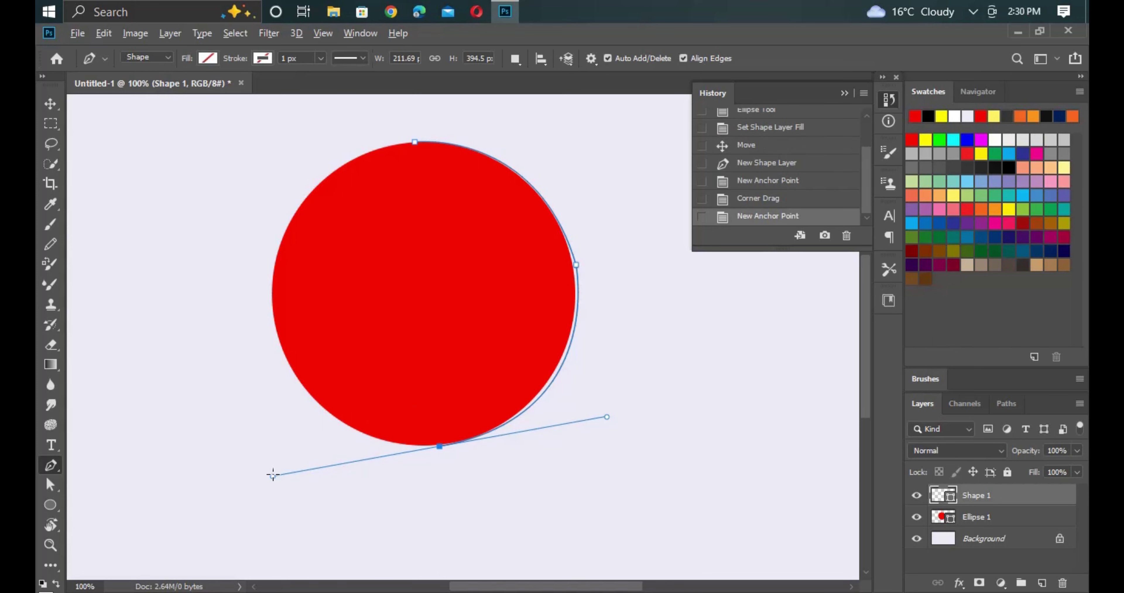
{"action": "left_click_drag", "start_coordinate": [273, 475], "coordinate": [387, 473]}
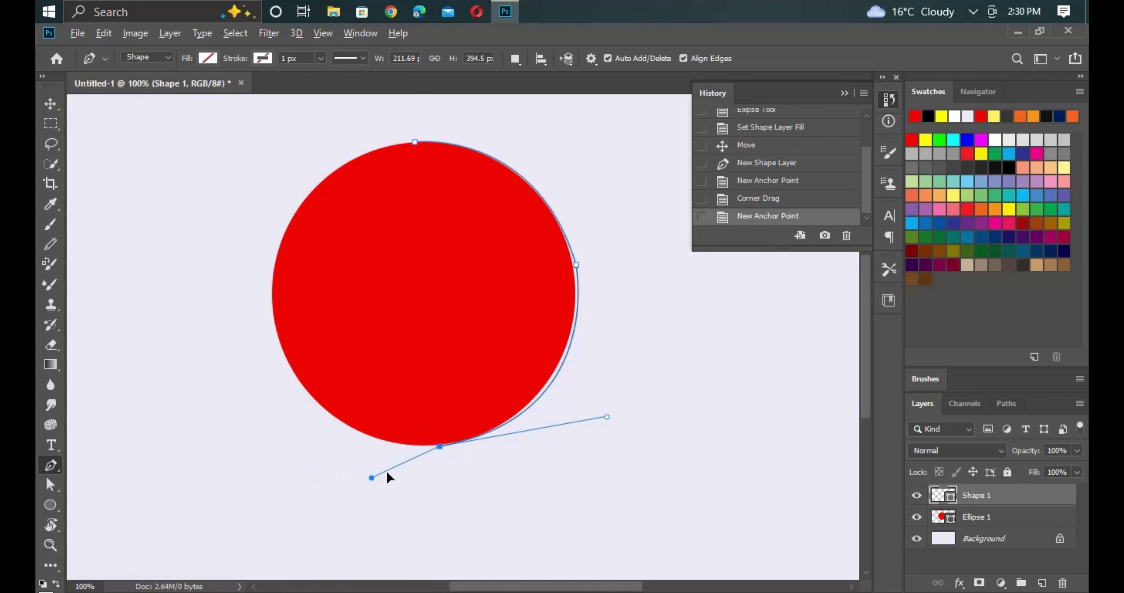
{"action": "left_click", "coordinate": [437, 446], "text": "alt"}
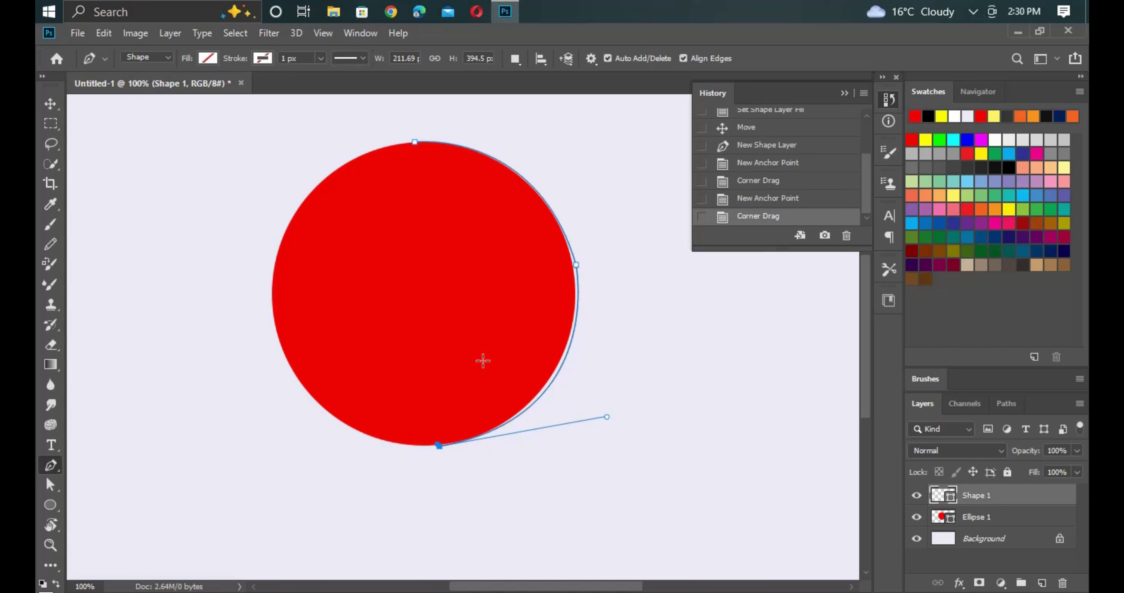
{"action": "left_click_drag", "start_coordinate": [489, 362], "coordinate": [507, 319]}
{"action": "left_click_drag", "start_coordinate": [525, 274], "coordinate": [496, 296]}
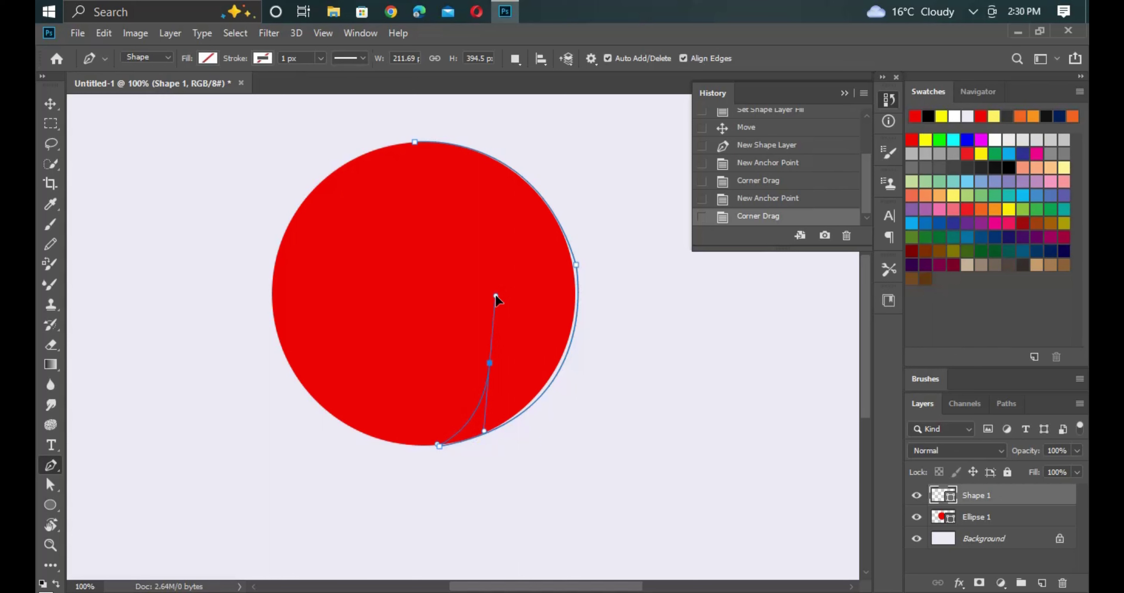
- Extend the path with corner anchors curving toward the circle's centre
{"action": "left_click", "coordinate": [497, 297]}
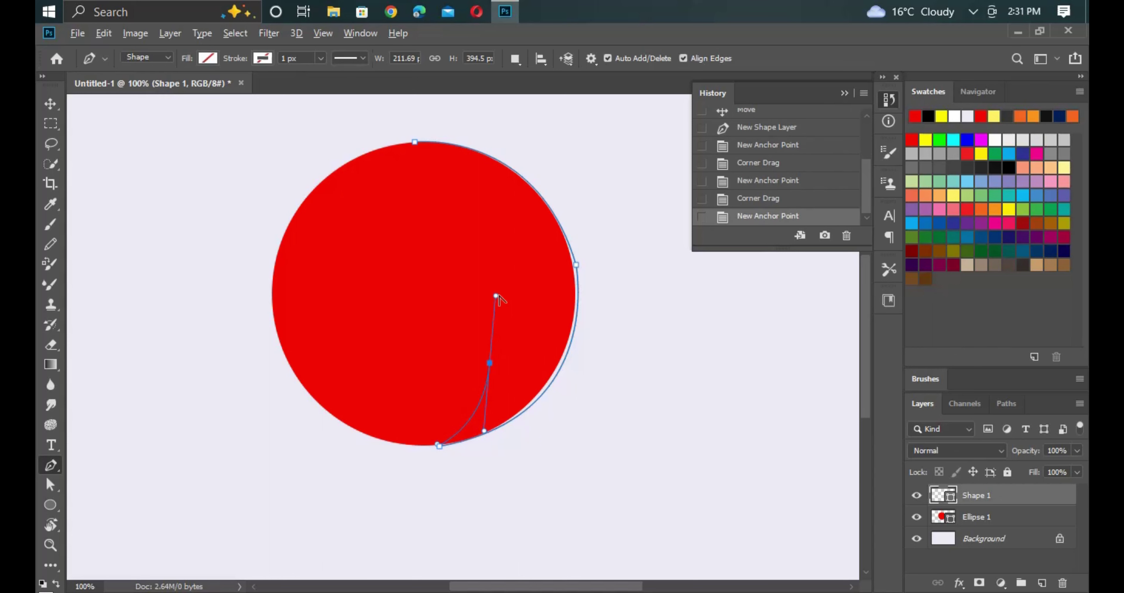
{"action": "left_click_drag", "start_coordinate": [496, 298], "coordinate": [498, 306]}
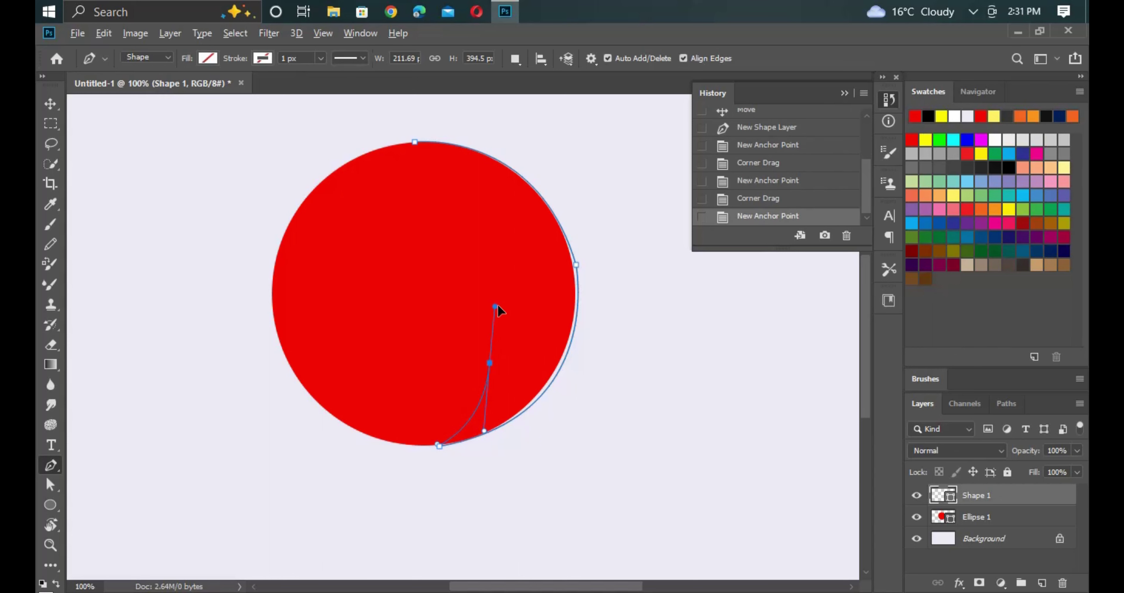
{"action": "left_click", "coordinate": [493, 362]}
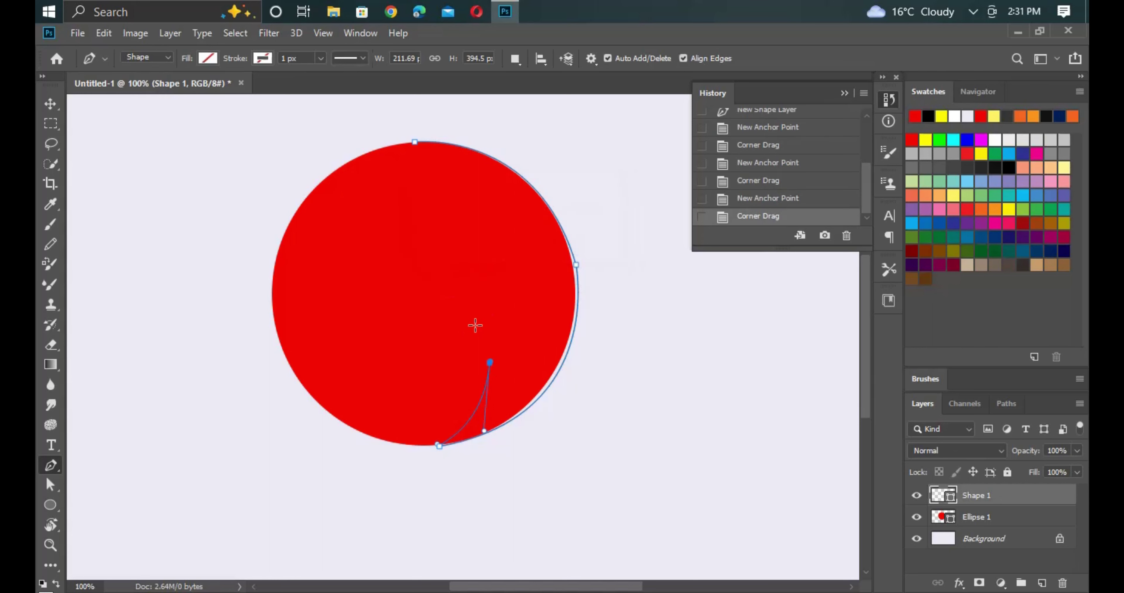
{"action": "left_click", "coordinate": [443, 301]}
{"action": "mouse_move", "coordinate": [444, 301]}
{"action": "left_mouse_down"}
{"action": "mouse_move", "coordinate": [393, 269]}
{"action": "mouse_move", "coordinate": [406, 288]}
{"action": "left_mouse_up"}
{"action": "left_click", "coordinate": [406, 288]}
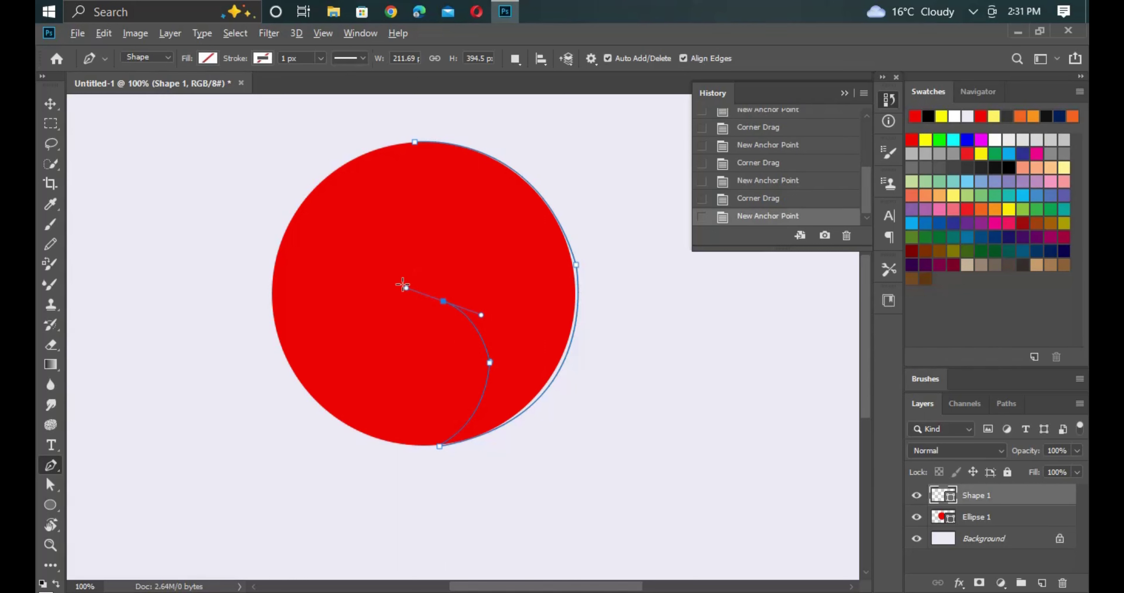
{"action": "left_click", "coordinate": [446, 301], "text": "alt"}
{"action": "left_click", "coordinate": [441, 302], "text": "alt"}
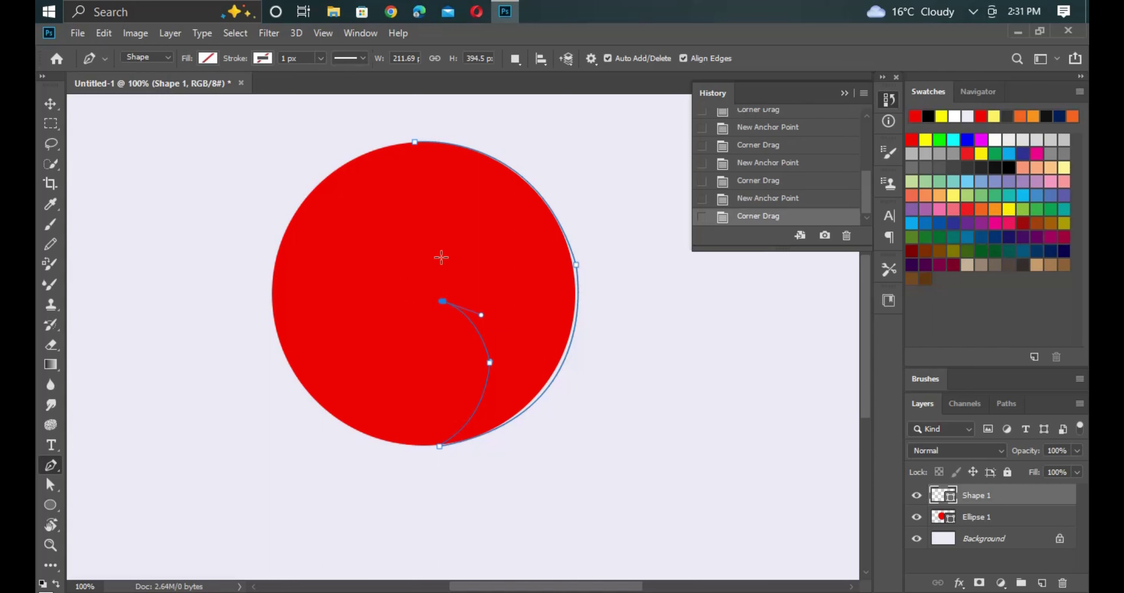
- Curve the path up through the upper right and close it at the top anchor
{"action": "left_click", "coordinate": [438, 258]}
{"action": "left_click_drag", "start_coordinate": [460, 260], "coordinate": [485, 232]}
{"action": "left_click", "coordinate": [485, 232]}
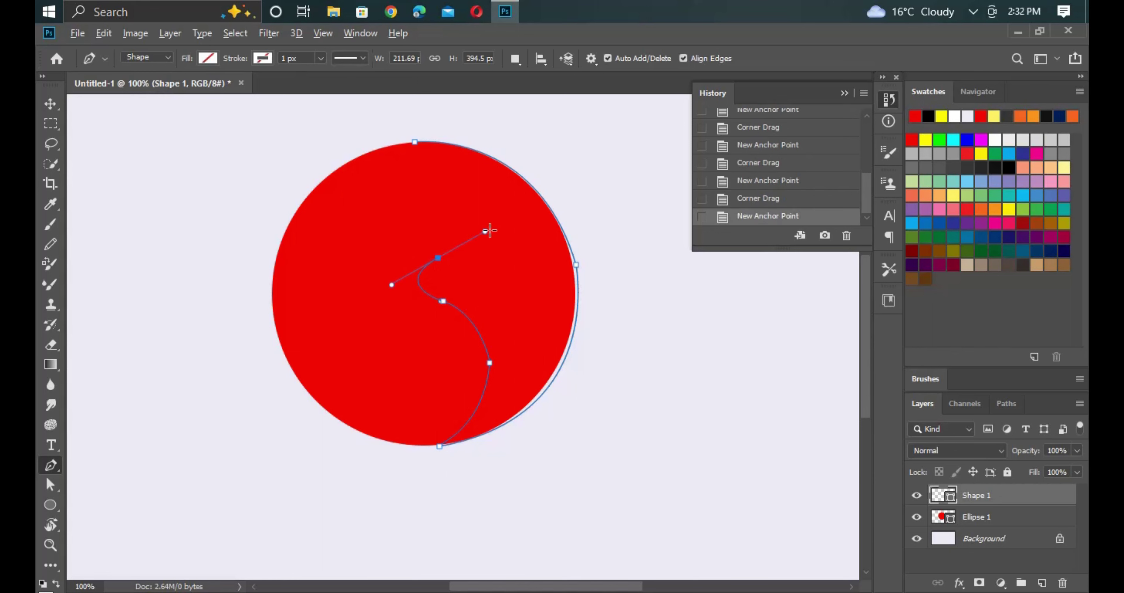
{"action": "left_click_drag", "start_coordinate": [486, 231], "coordinate": [441, 262]}
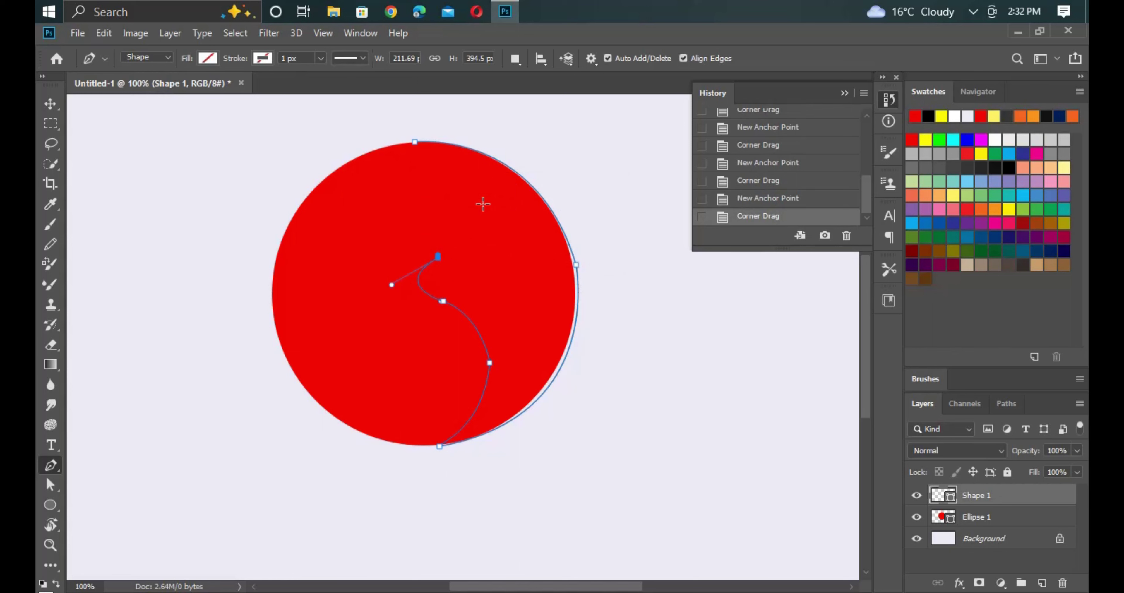
{"action": "left_click_drag", "start_coordinate": [483, 203], "coordinate": [488, 167]}
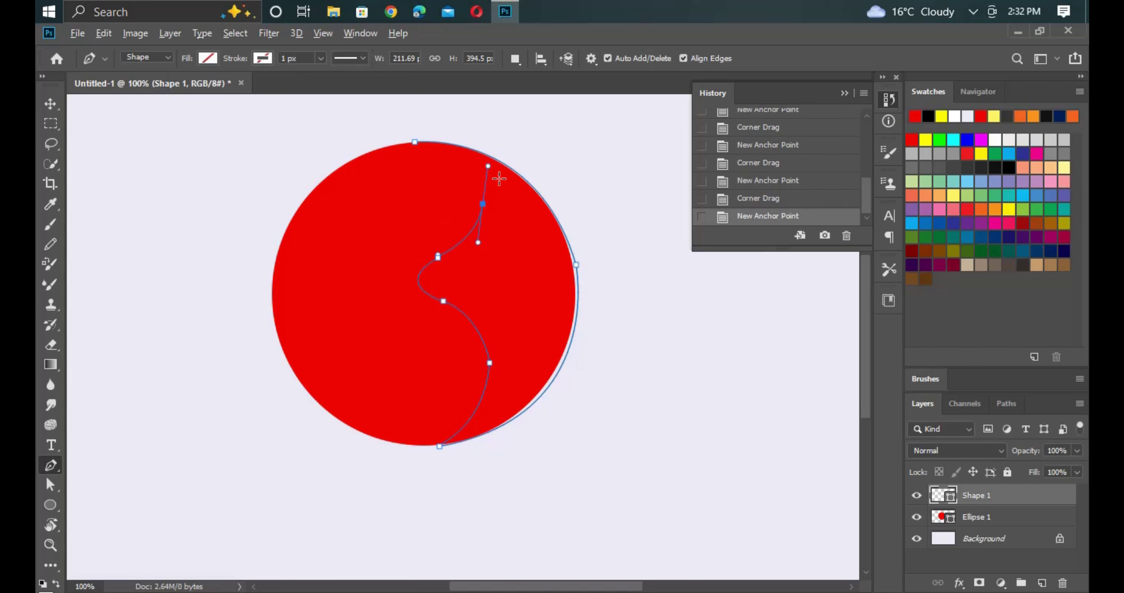
{"action": "left_click_drag", "start_coordinate": [488, 166], "coordinate": [489, 209]}
{"action": "left_click_drag", "start_coordinate": [484, 207], "coordinate": [484, 208]}
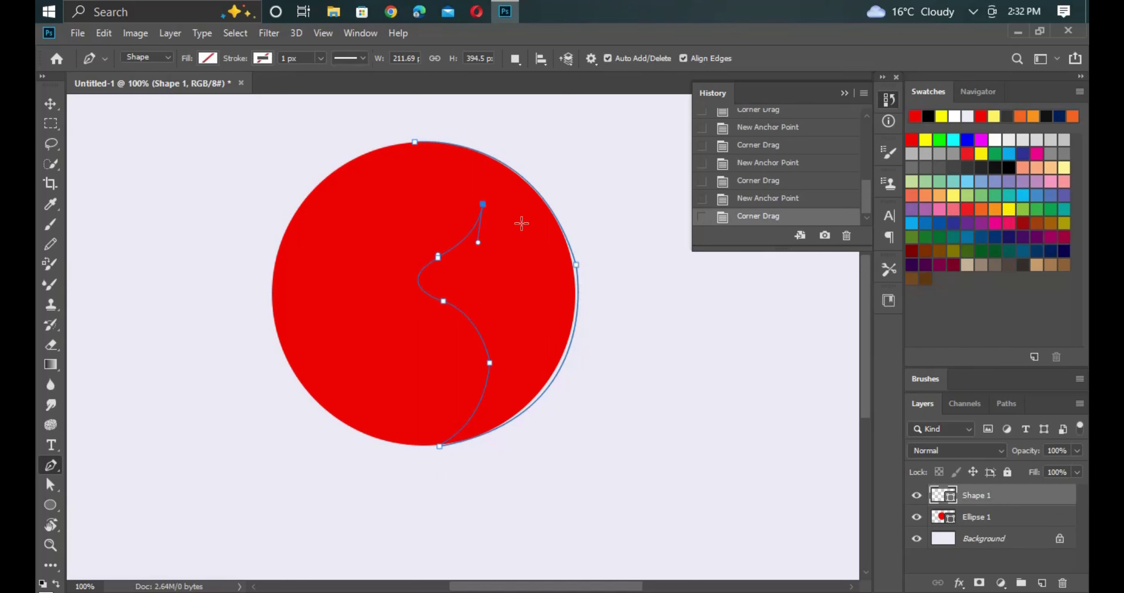
{"action": "left_click_drag", "start_coordinate": [415, 141], "coordinate": [370, 131]}
{"action": "left_click_drag", "start_coordinate": [358, 129], "coordinate": [343, 126]}
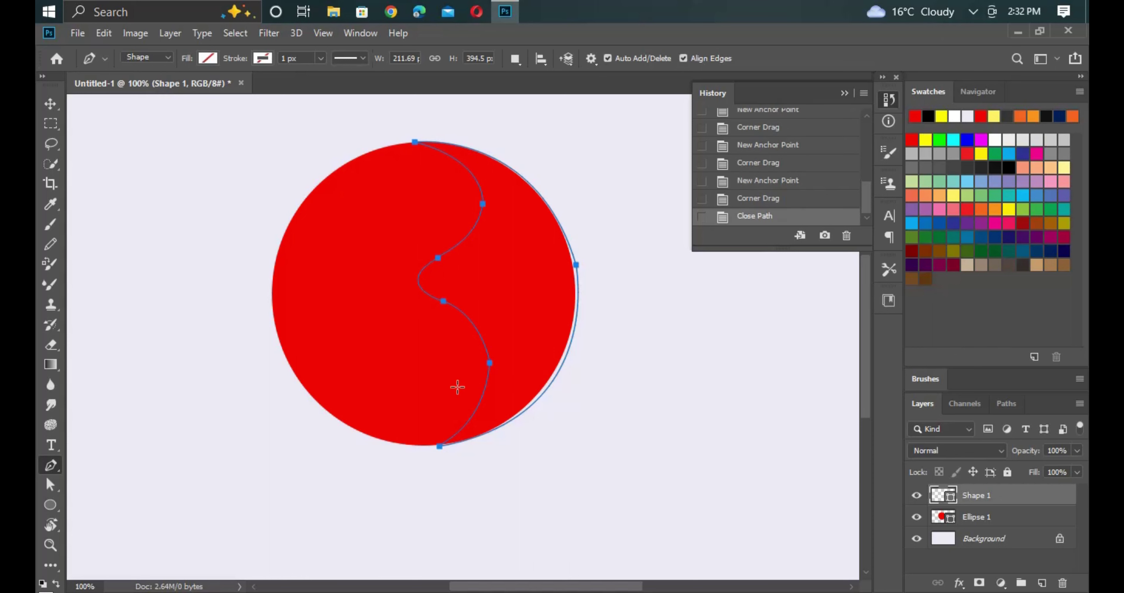
- Give Shape 1 a grey #808284 Color Overlay, turning the S-curved piece grey
{"action": "right_click", "coordinate": [990, 507]}
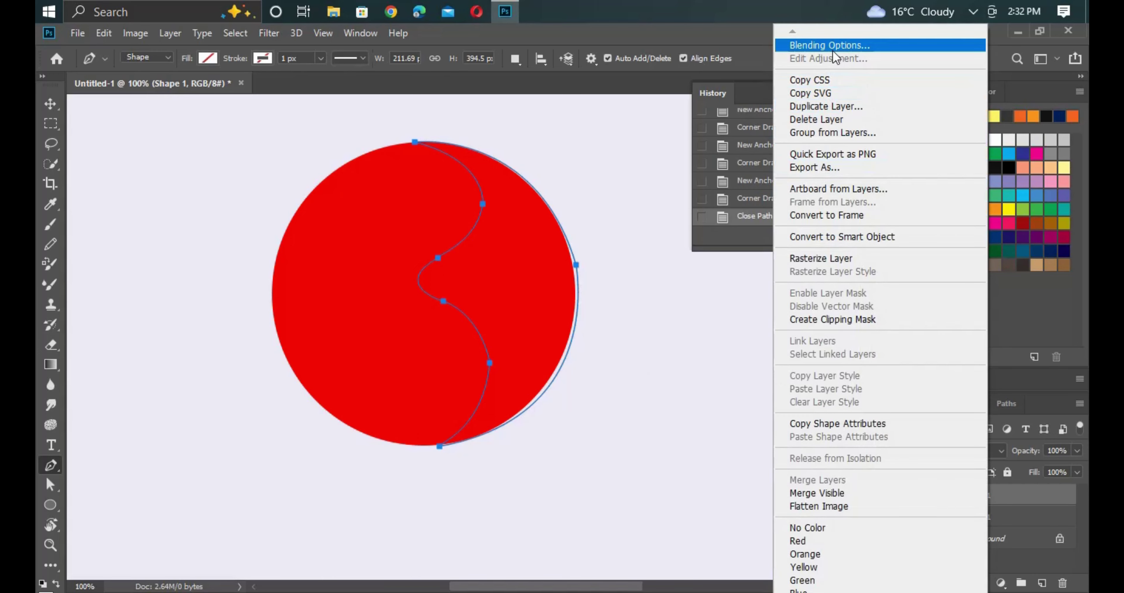
{"action": "left_click", "coordinate": [862, 45]}
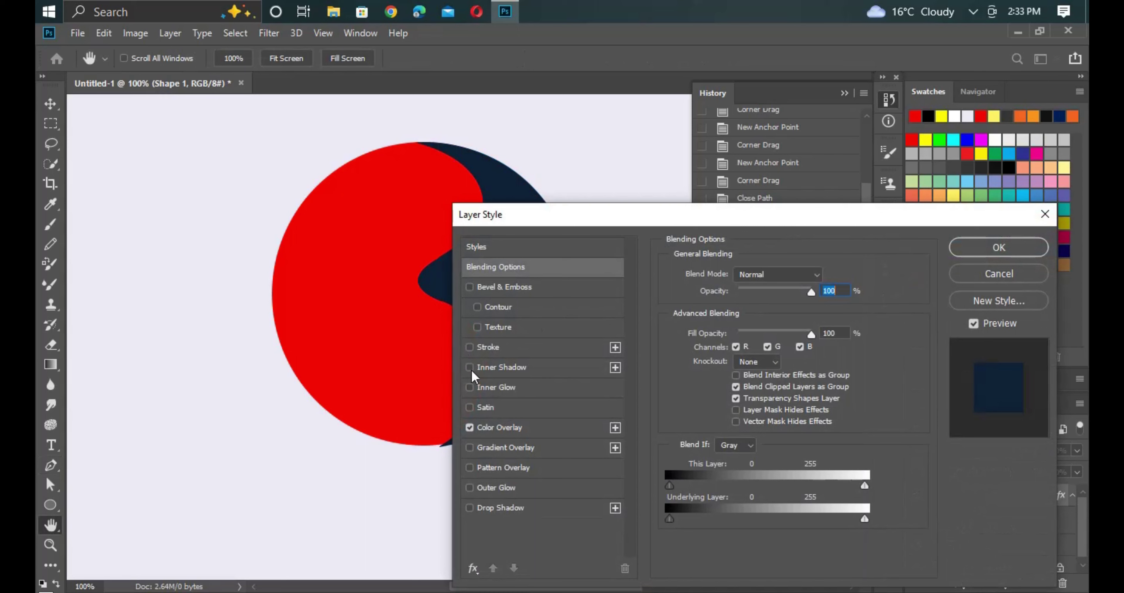
{"action": "left_click", "coordinate": [484, 427]}
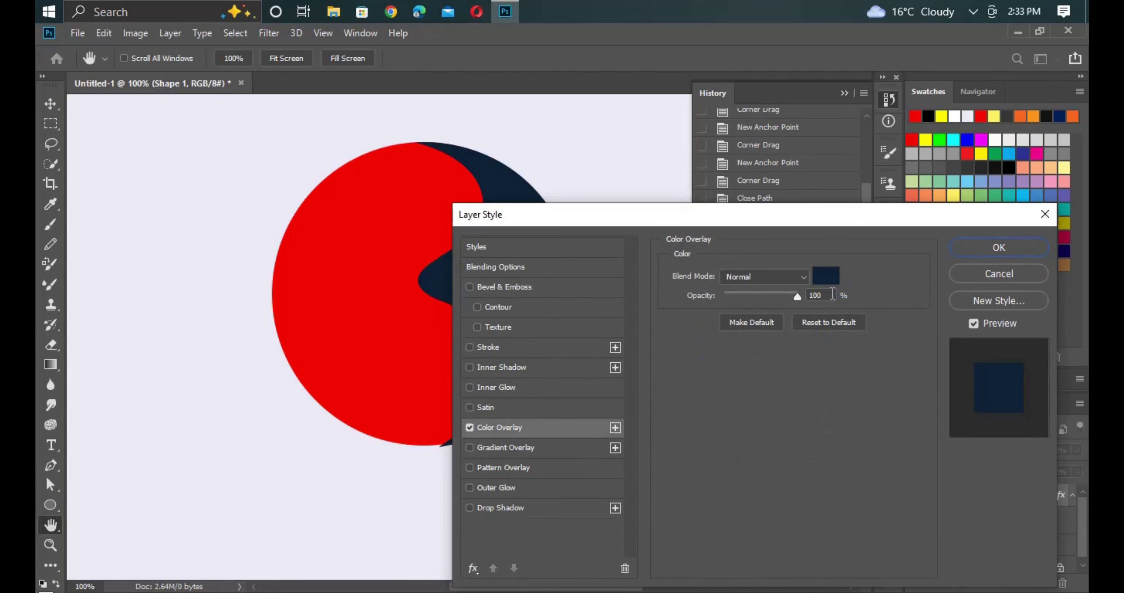
{"action": "left_click", "coordinate": [826, 277]}
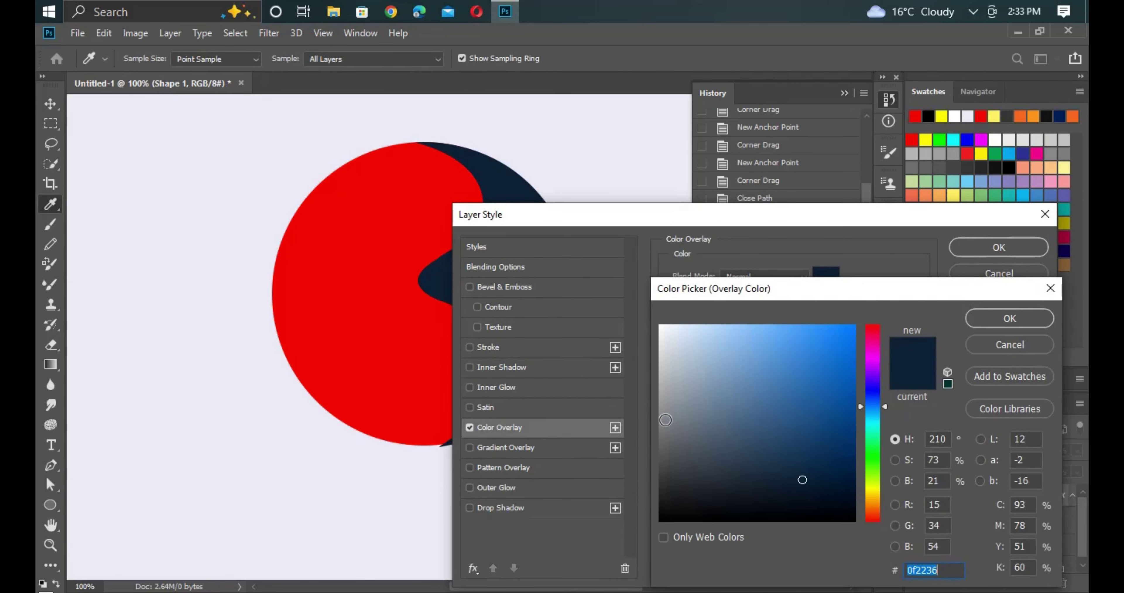
{"action": "left_click", "coordinate": [665, 420]}
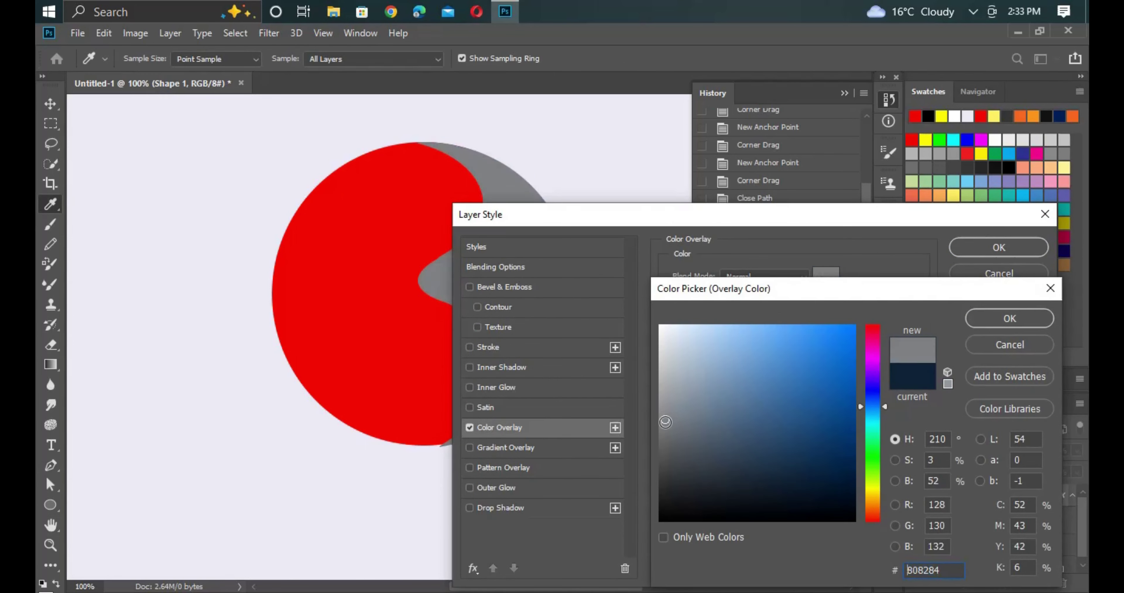
{"action": "left_click", "coordinate": [998, 321]}
{"action": "left_click", "coordinate": [987, 249]}
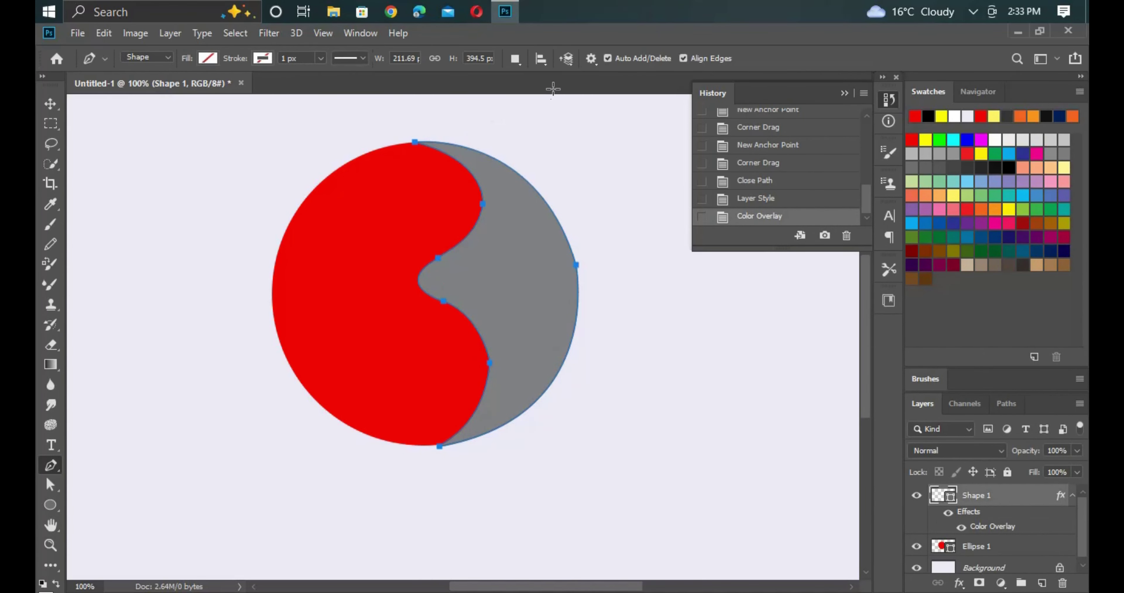
{"action": "left_click", "coordinate": [843, 93]}
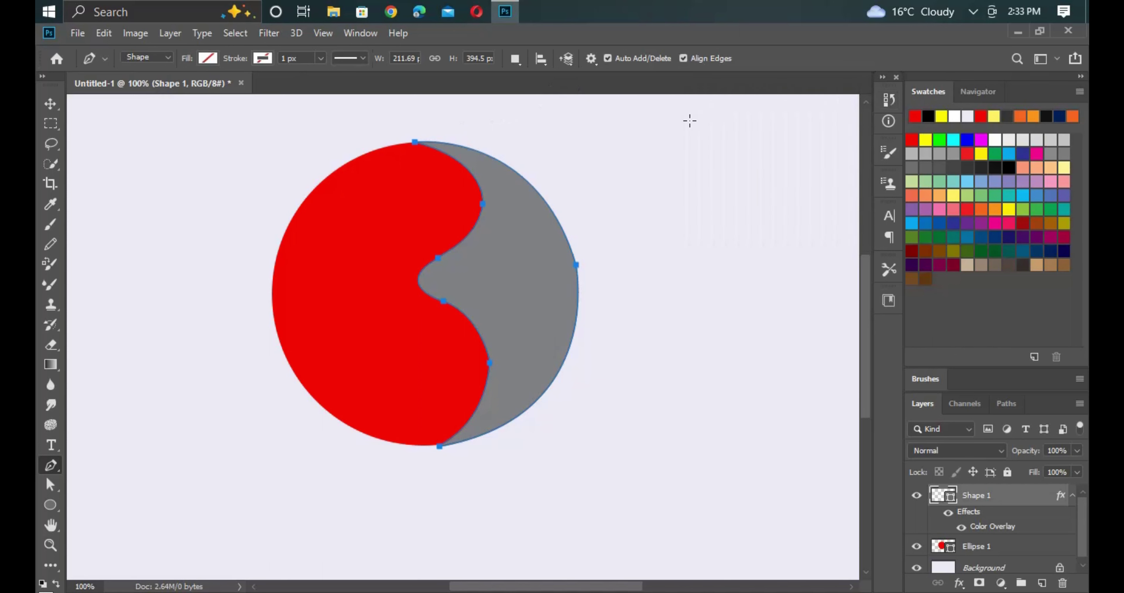
{"action": "key", "text": "Escape"}
- Draw a small 60 × 60 px circle in the grey half and fill it red
{"action": "key", "text": "v"}
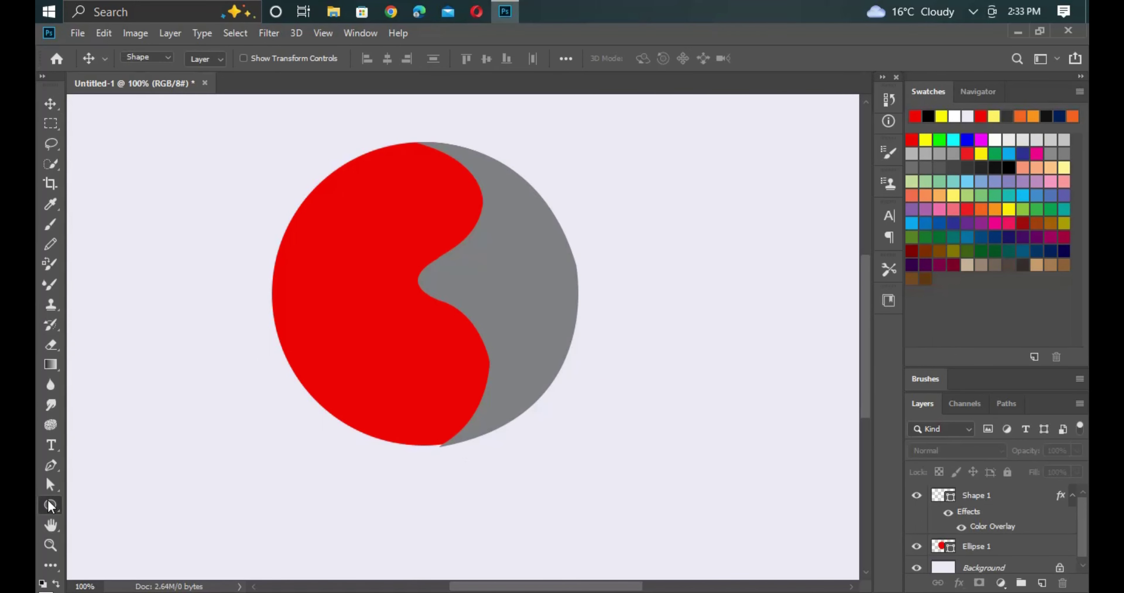
{"action": "left_click", "coordinate": [50, 505]}
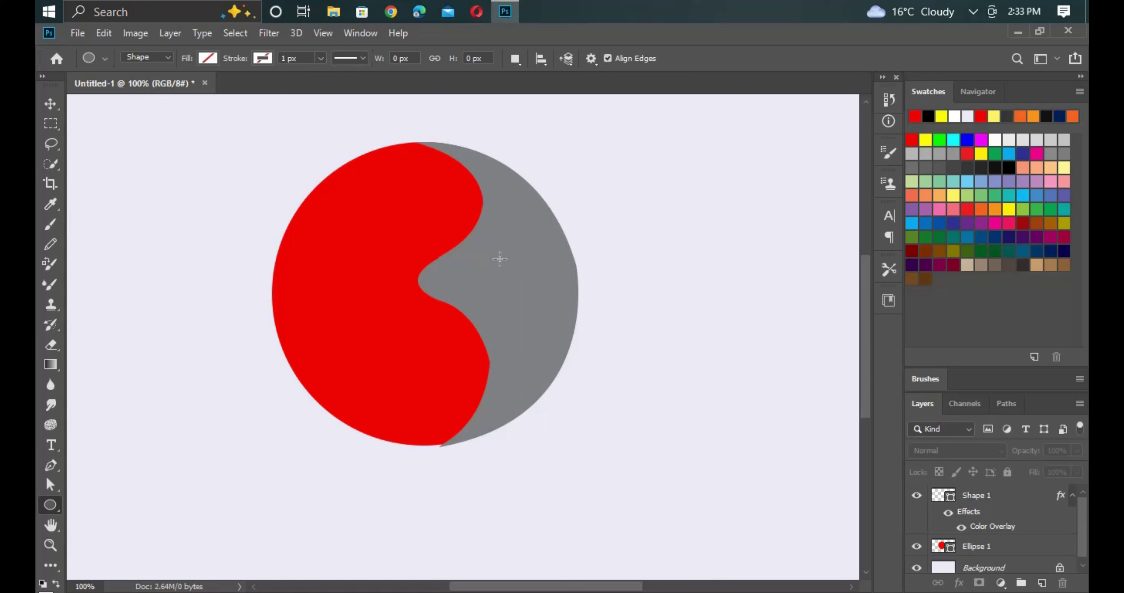
{"action": "left_click_drag", "start_coordinate": [499, 259], "coordinate": [545, 345]}
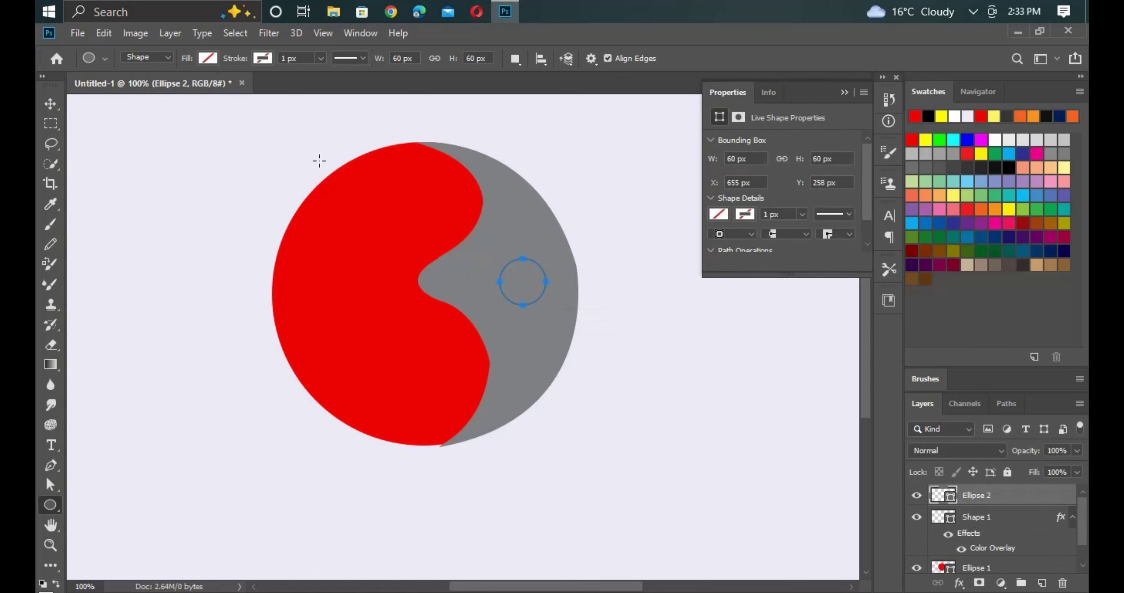
{"action": "left_click", "coordinate": [206, 60]}
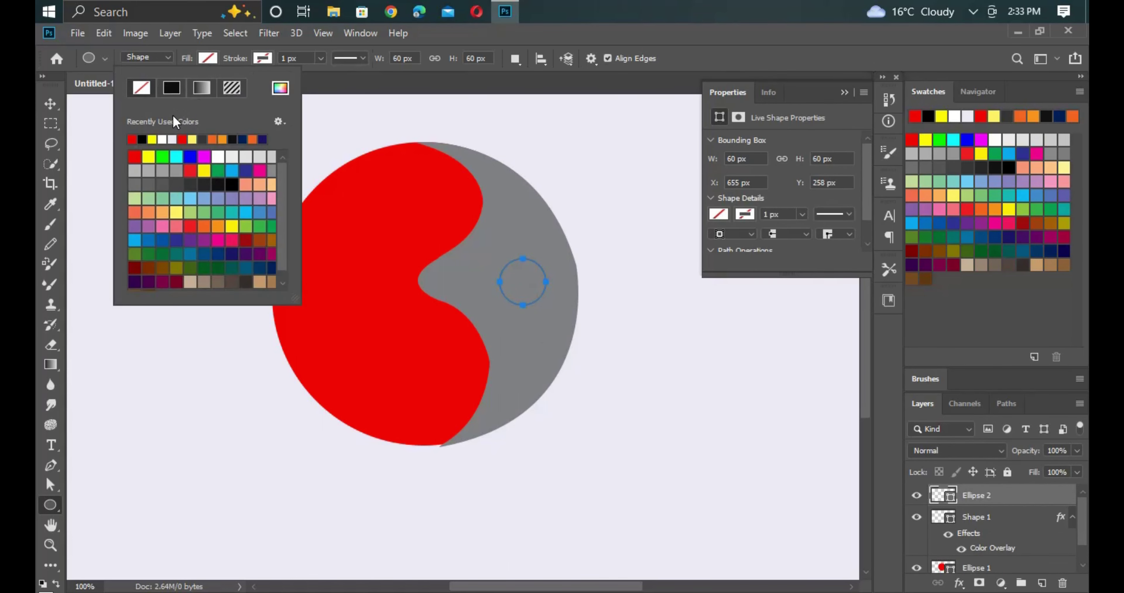
{"action": "left_click", "coordinate": [132, 156]}
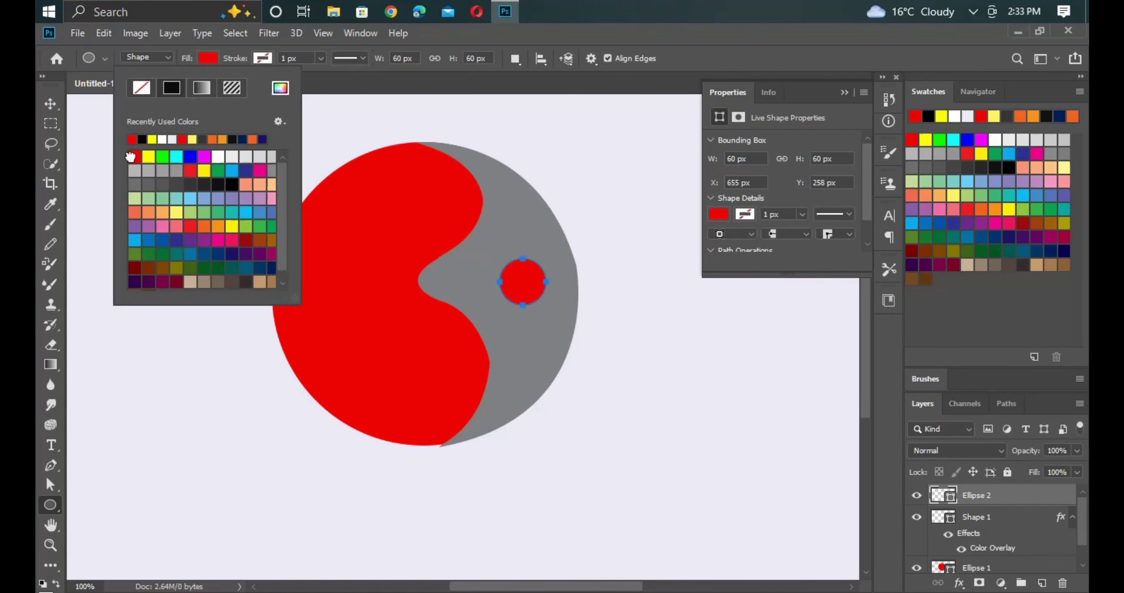
{"action": "left_click", "coordinate": [844, 93]}
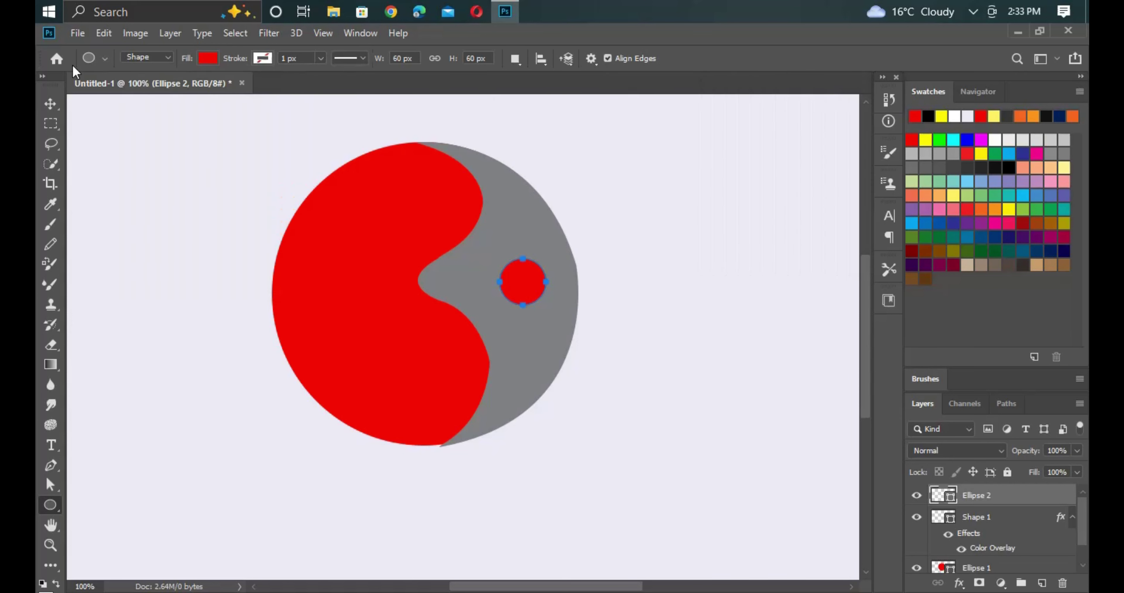
- Nudge the small red circle slightly left with the Move tool
{"action": "left_click", "coordinate": [42, 100]}
{"action": "left_click", "coordinate": [160, 164]}
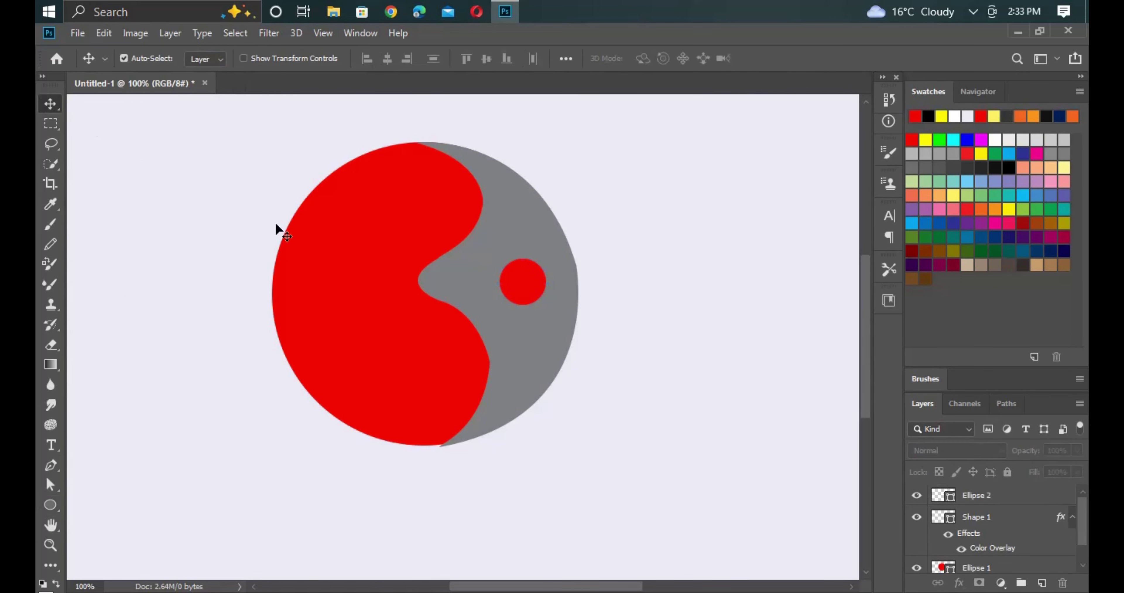
{"action": "left_click_drag", "start_coordinate": [515, 281], "coordinate": [509, 293]}
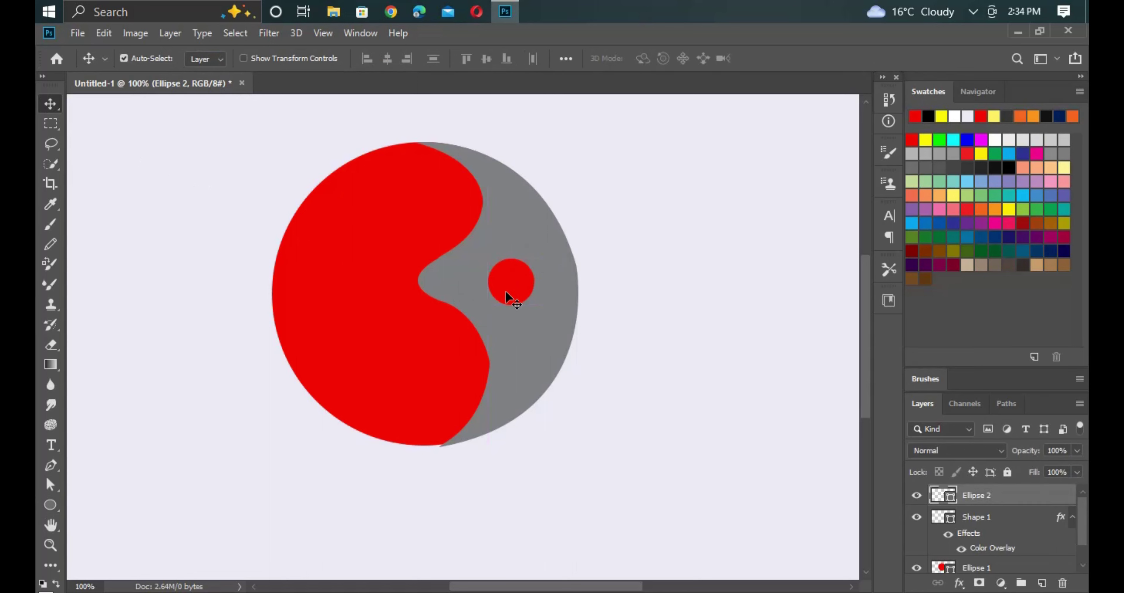
{"action": "left_click", "coordinate": [144, 448]}
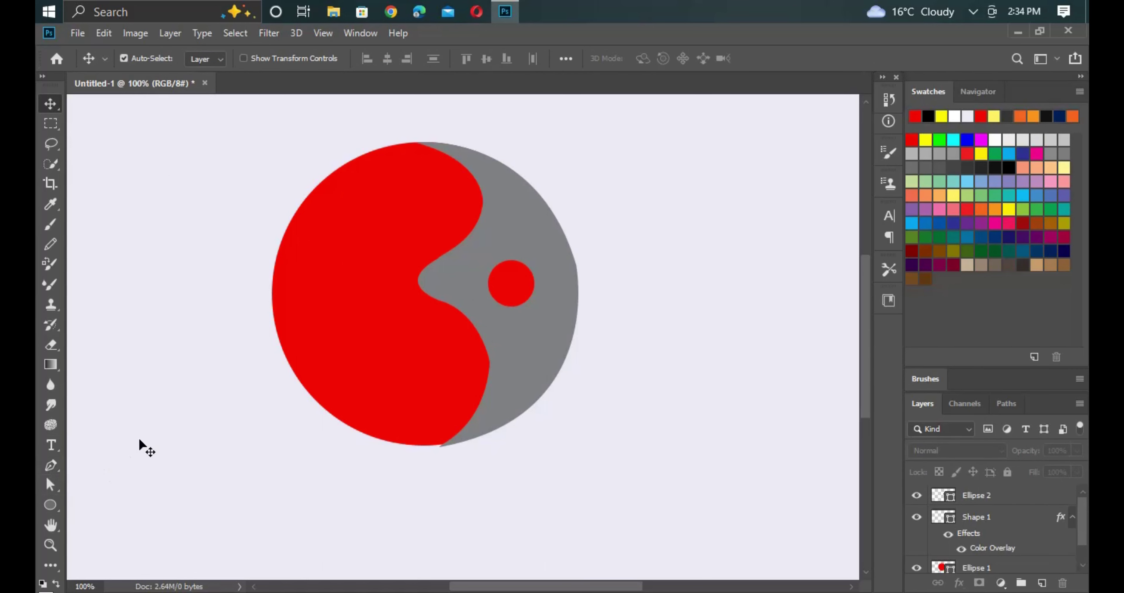
- Zoom to 200% and draw a closed three-point triangle path inside the small circle
{"action": "left_click", "coordinate": [51, 466]}
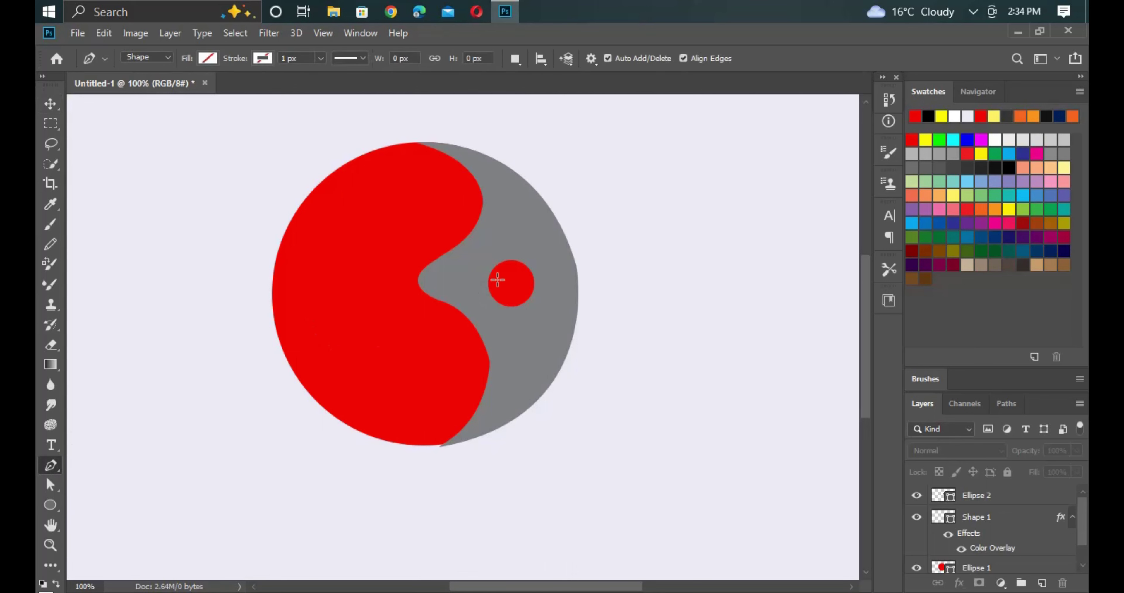
{"action": "key", "text": "ctrl+plus"}
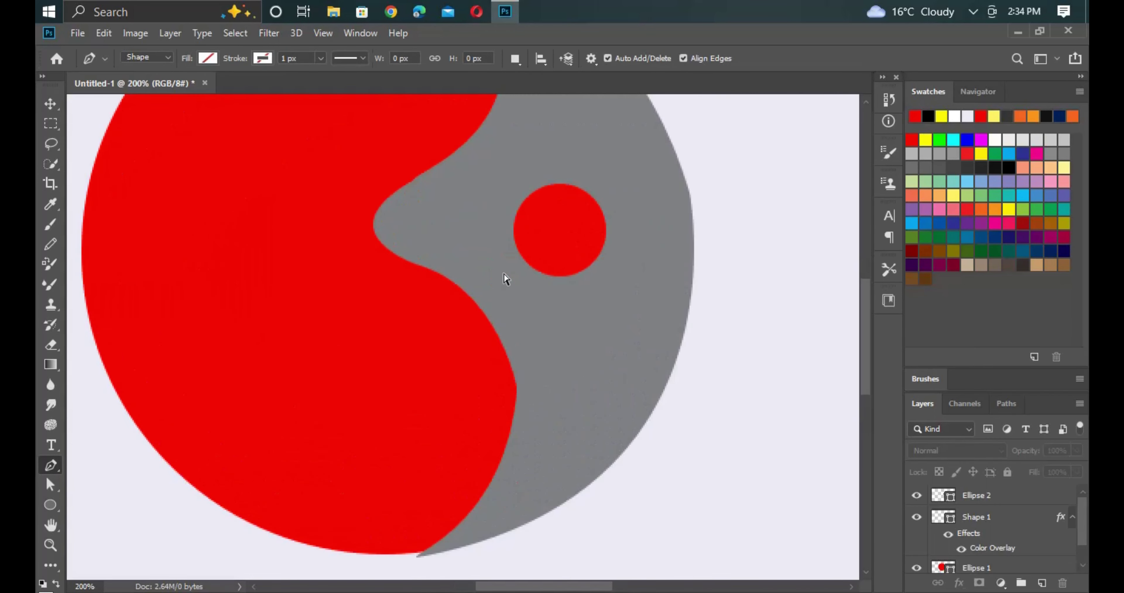
{"action": "left_click", "coordinate": [546, 199]}
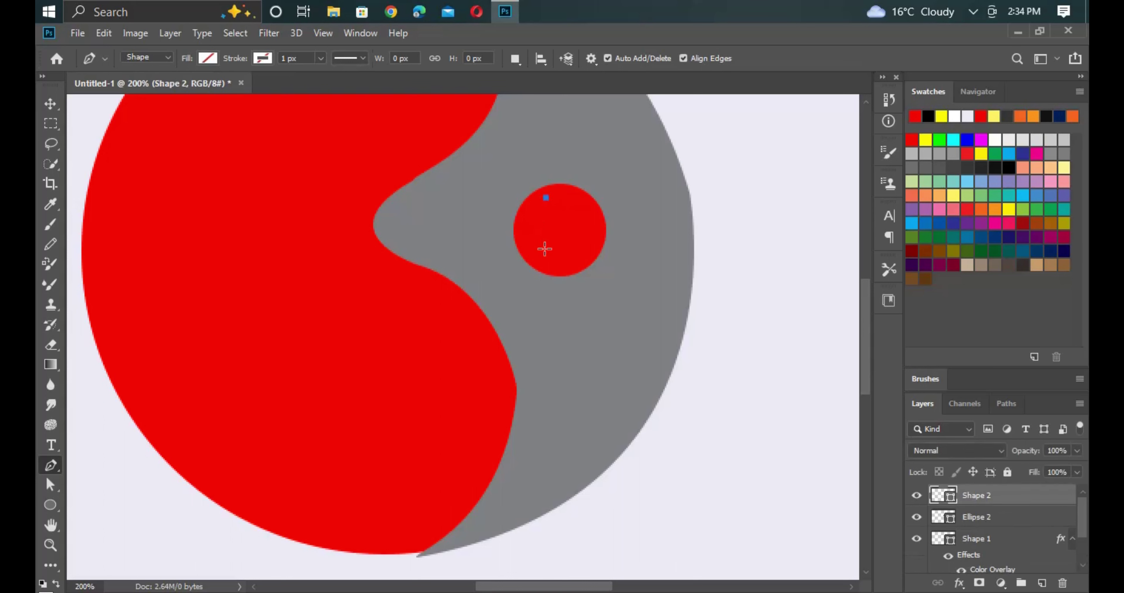
{"action": "left_click", "coordinate": [545, 263]}
{"action": "left_click", "coordinate": [586, 231]}
{"action": "left_click", "coordinate": [546, 199]}
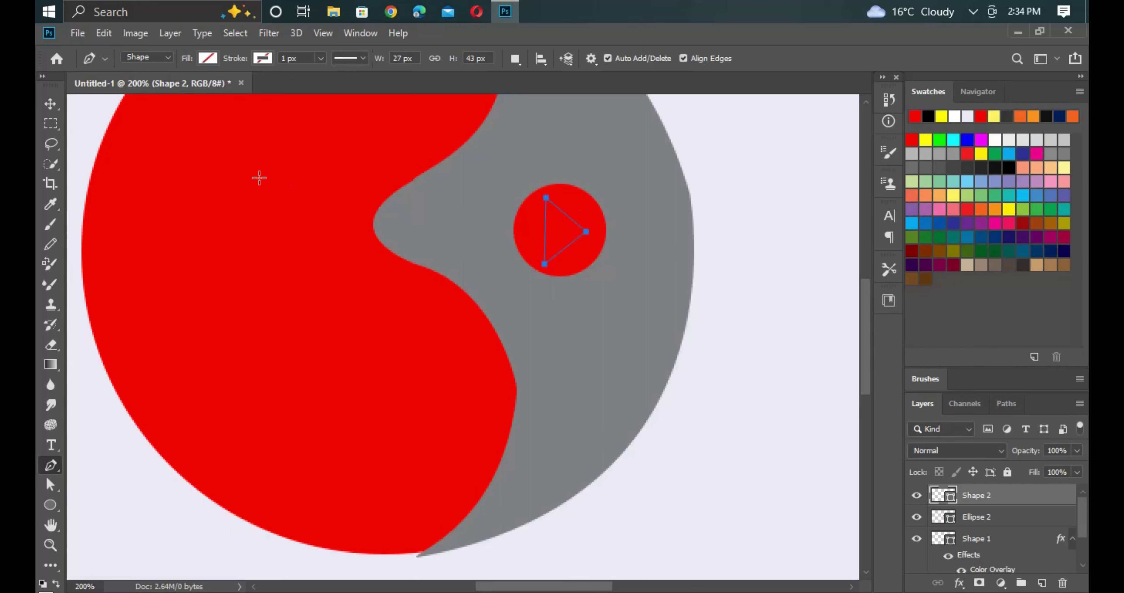
- Give the triangle shape a grey Color Overlay
{"action": "right_click", "coordinate": [1002, 499]}
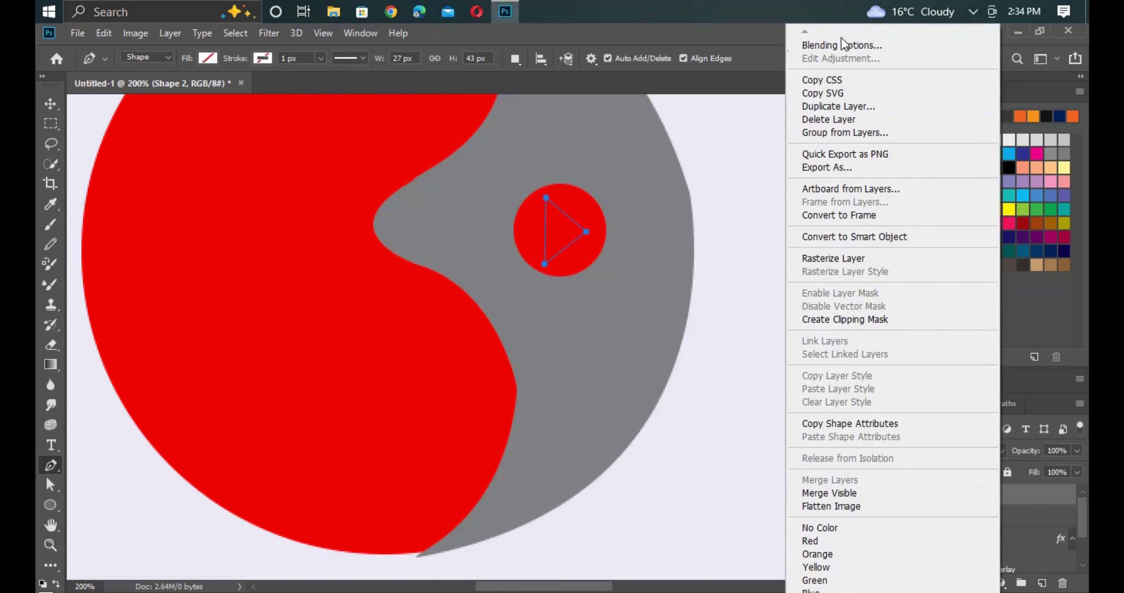
{"action": "left_click", "coordinate": [843, 45]}
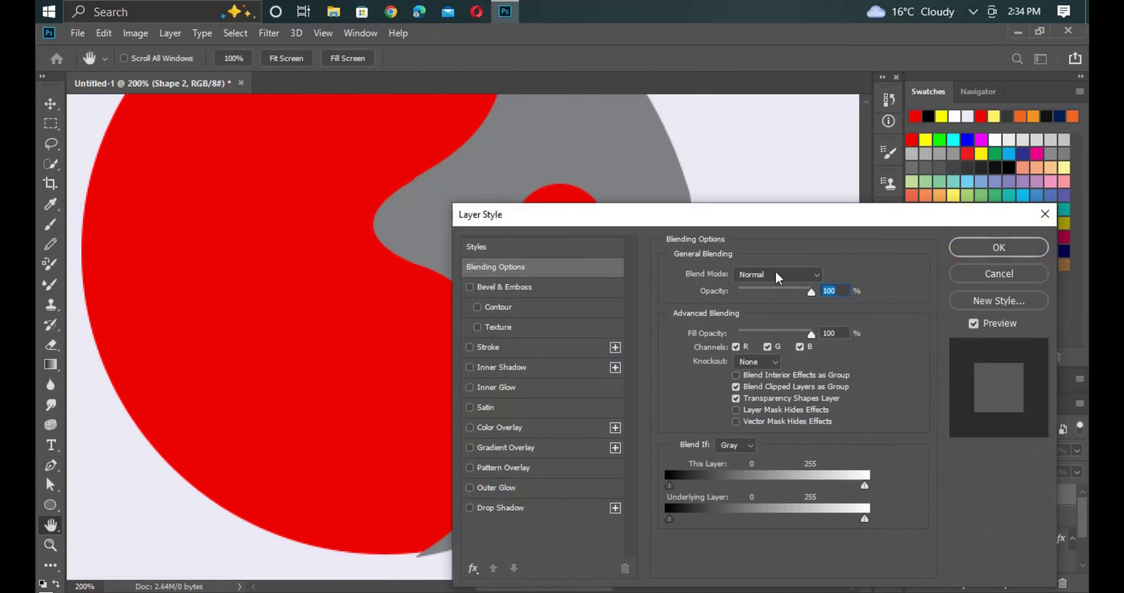
{"action": "left_click_drag", "start_coordinate": [654, 214], "coordinate": [819, 293]}
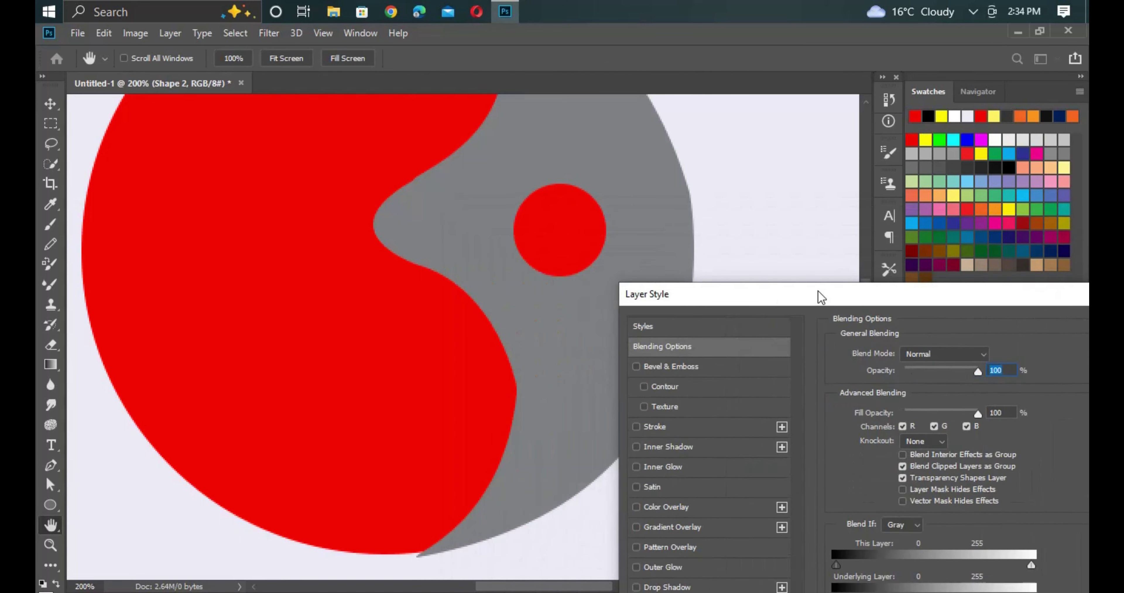
{"action": "left_click", "coordinate": [691, 512]}
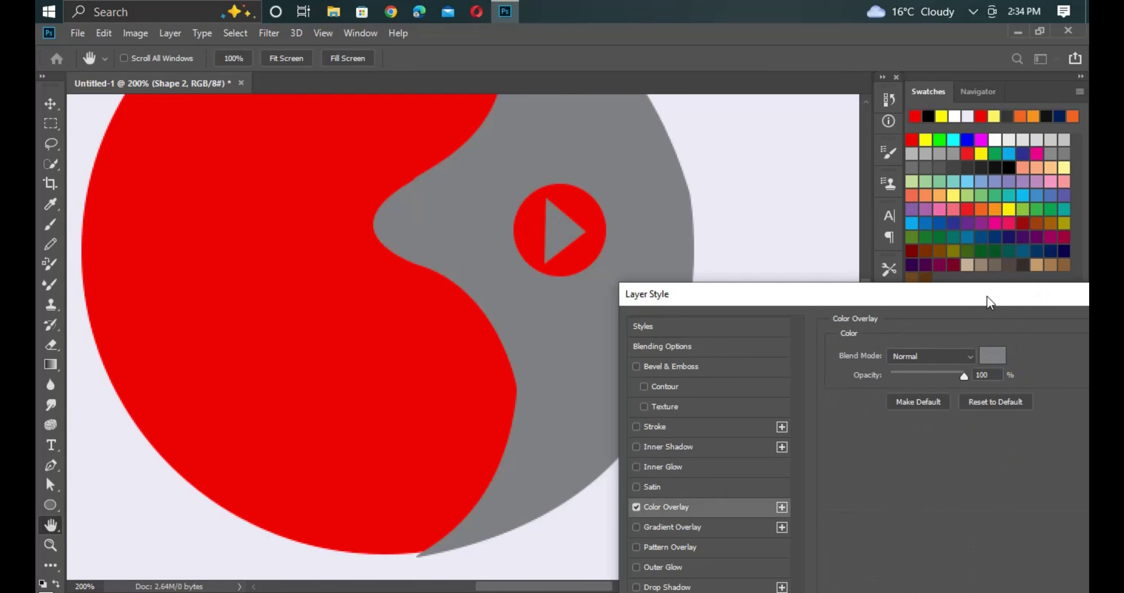
{"action": "left_click_drag", "start_coordinate": [987, 300], "coordinate": [807, 276]}
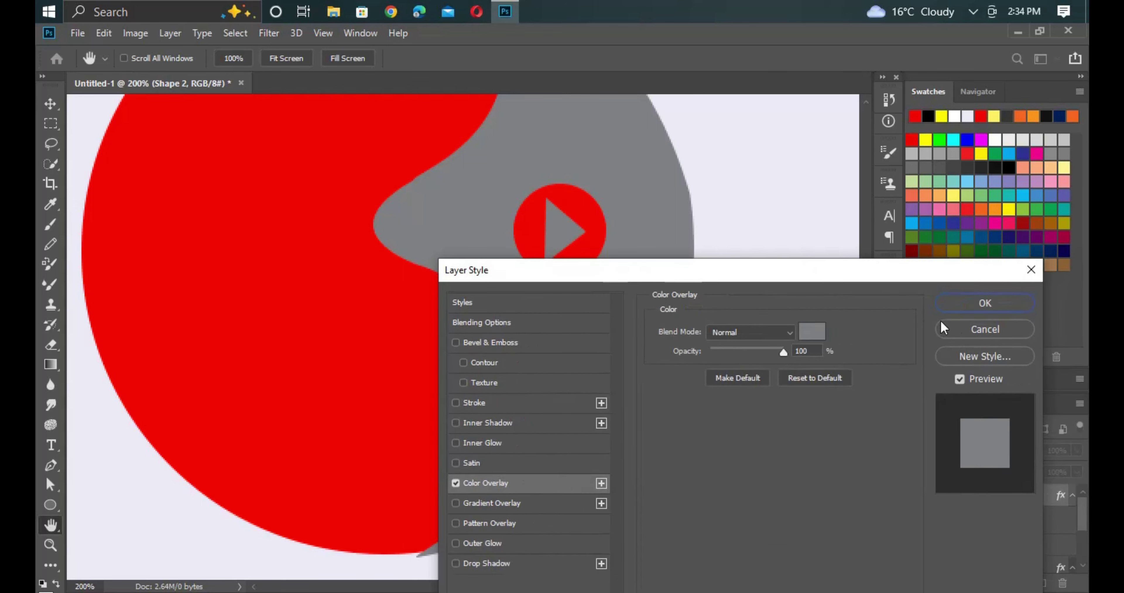
{"action": "left_click", "coordinate": [977, 310]}
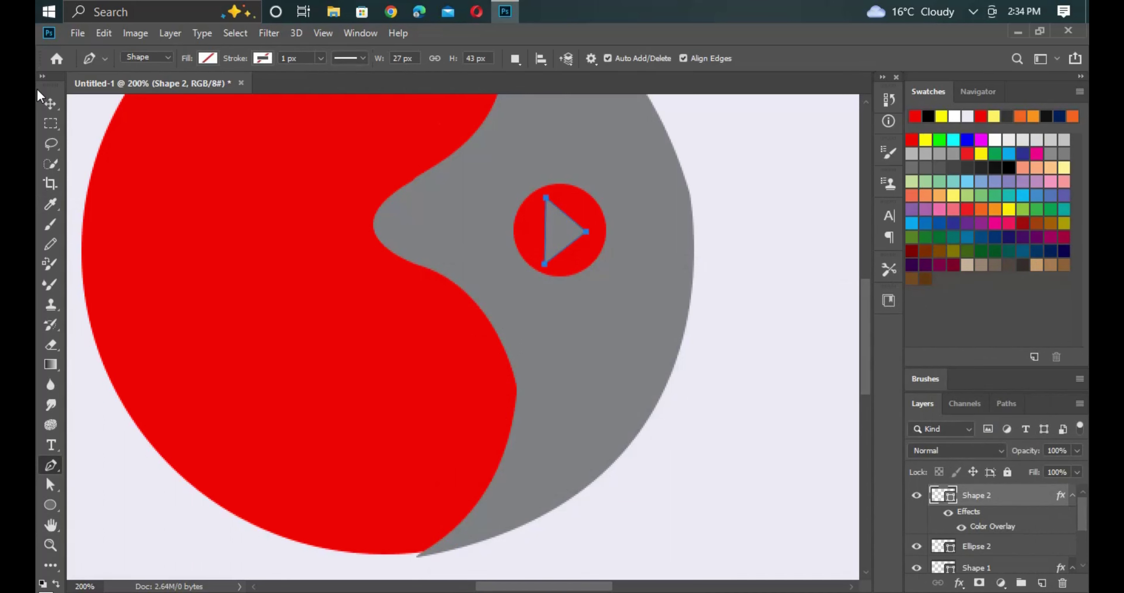
- Widen the play triangle to about 122% with Free Transform
{"action": "left_click", "coordinate": [49, 105]}
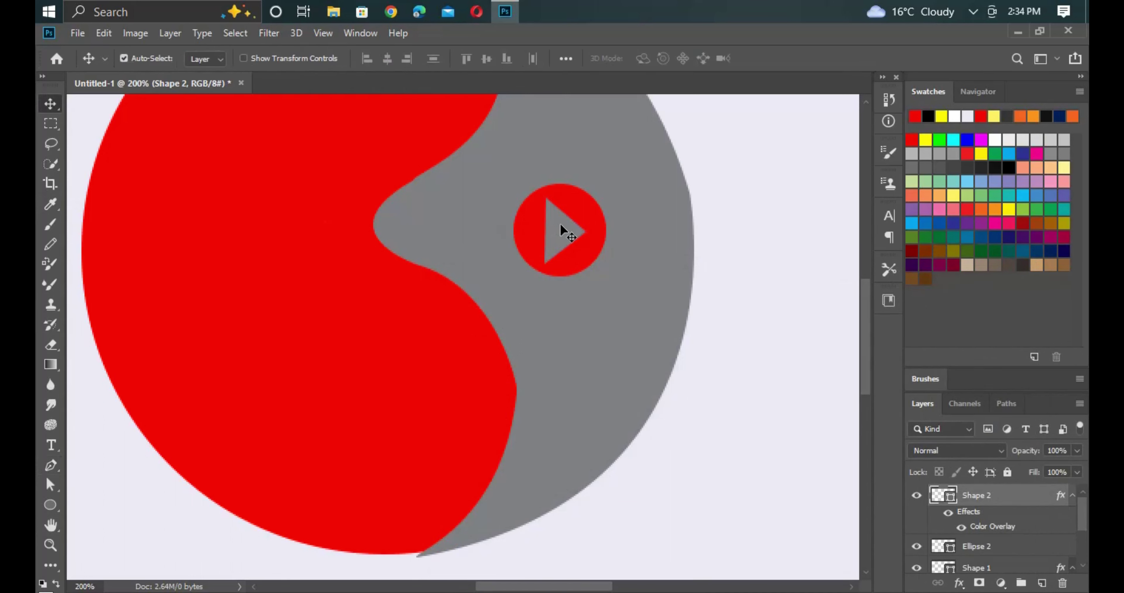
{"action": "key", "text": "ctrl+t"}
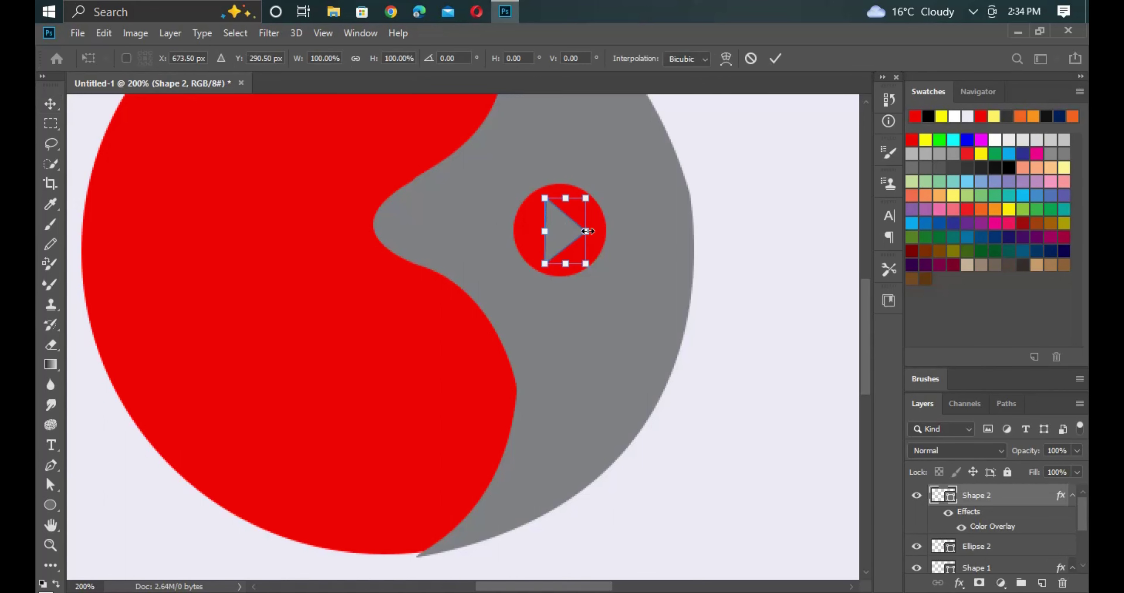
{"action": "left_click_drag", "start_coordinate": [587, 231], "coordinate": [596, 232]}
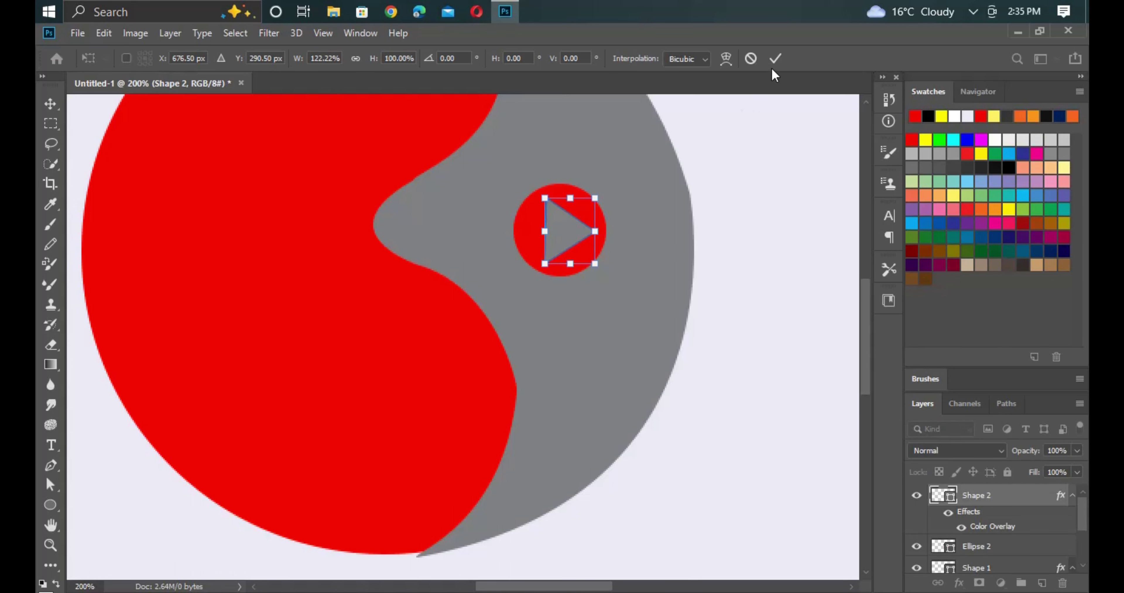
{"action": "left_click", "coordinate": [776, 58]}
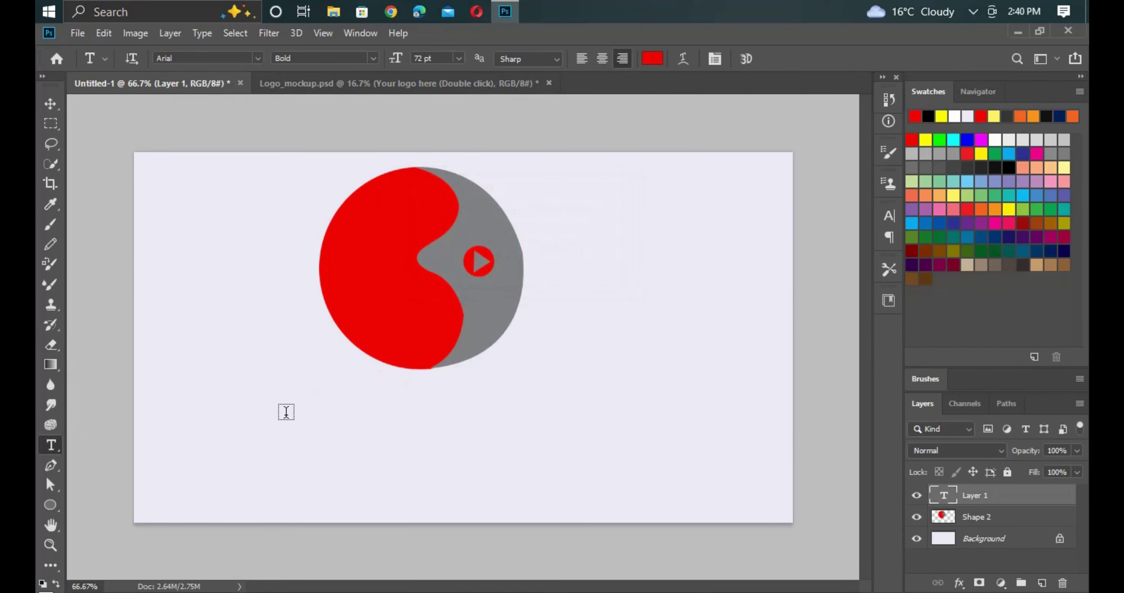
- Type red bold 'SPEED' below the logo and enlarge it to about 192%
{"action": "left_click", "coordinate": [286, 412]}
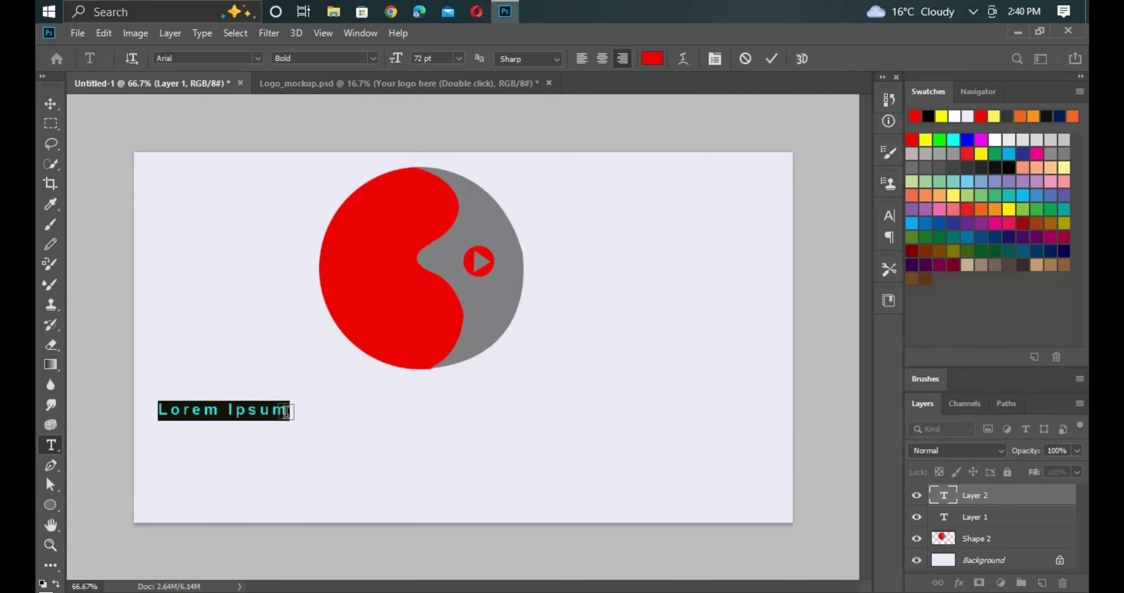
{"action": "key", "text": "BackSpace"}
{"action": "type", "text": "S"}
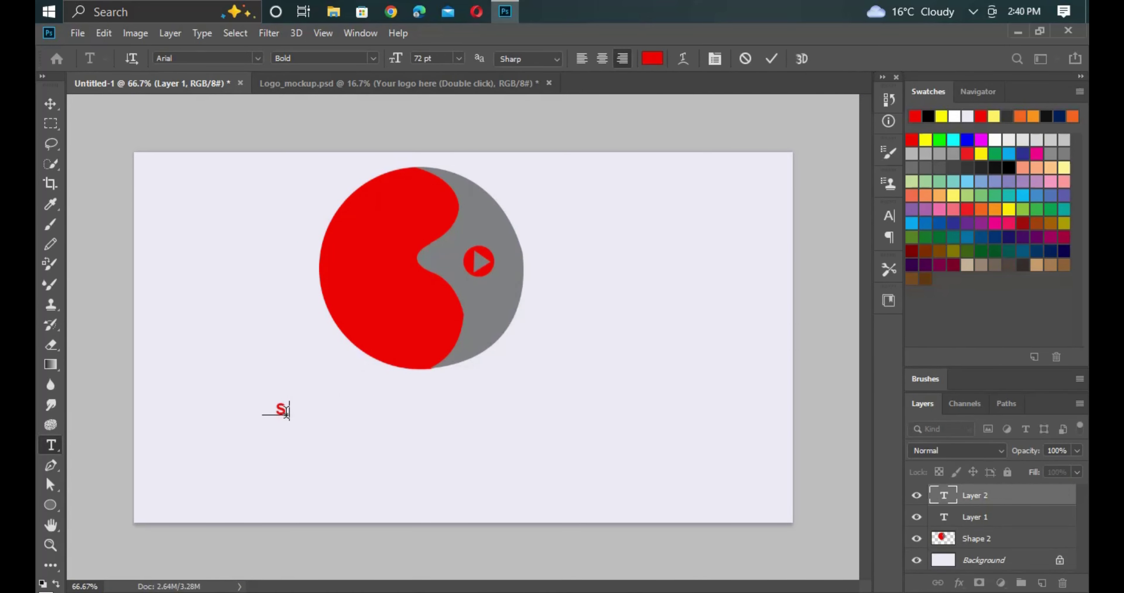
{"action": "type", "text": "PEED"}
{"action": "key", "text": "ctrl+Return"}
{"action": "key", "text": "ctrl+t"}
{"action": "mouse_move", "coordinate": [296, 425]}
{"action": "left_mouse_down"}
{"action": "mouse_move", "coordinate": [338, 416]}
{"action": "mouse_move", "coordinate": [406, 427]}
{"action": "mouse_move", "coordinate": [367, 422]}
{"action": "left_mouse_up"}
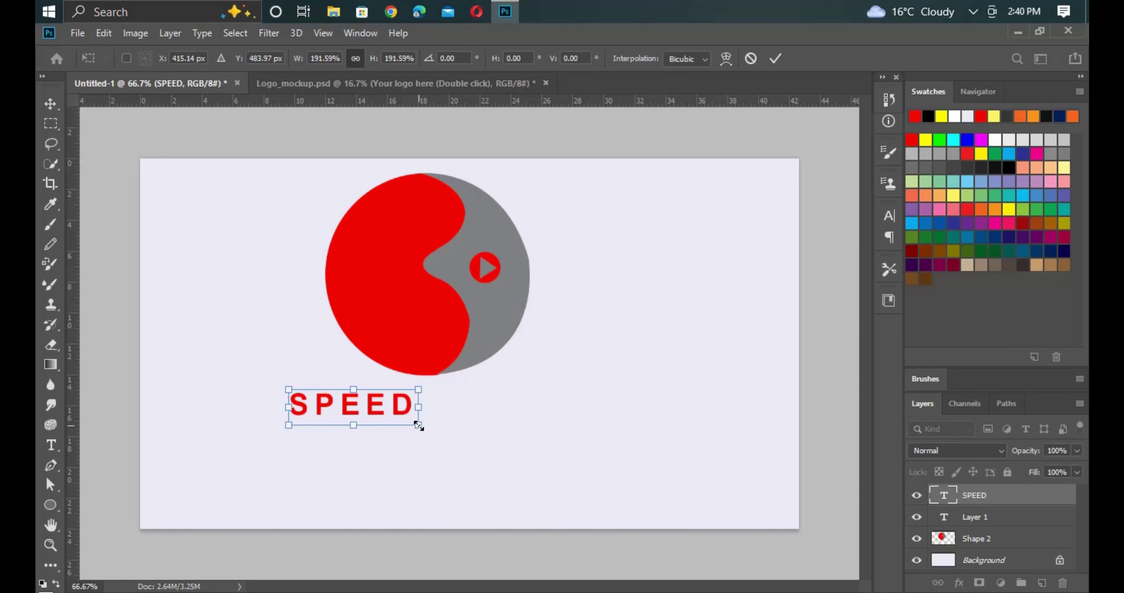
{"action": "key", "text": "t"}
- Commit the SPEED text and duplicate it as a SPEED copy layer
{"action": "key", "text": "Return"}
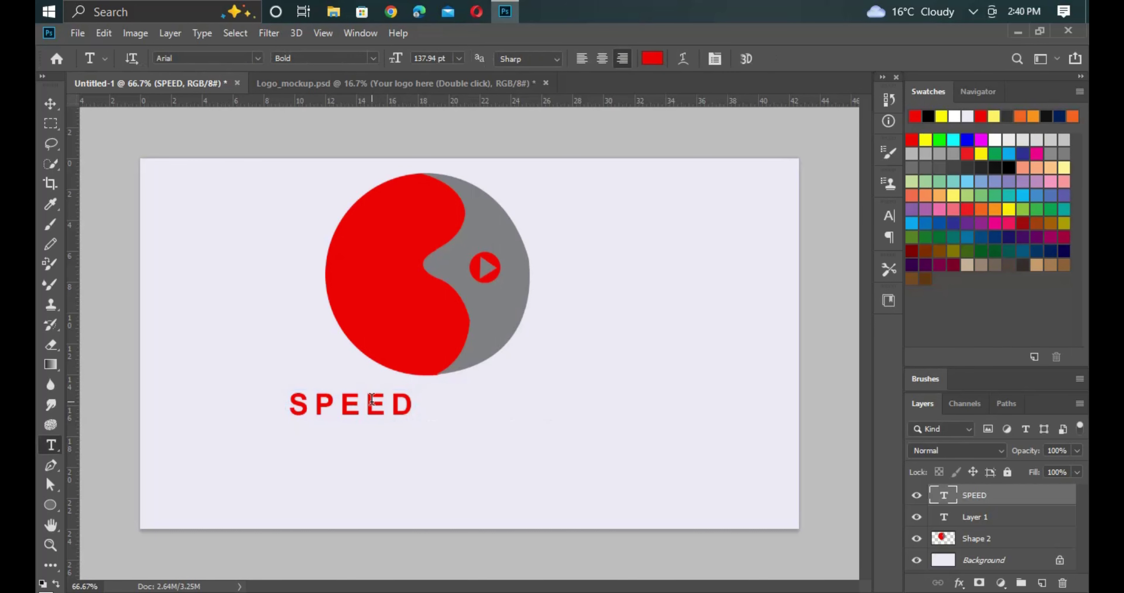
{"action": "left_click", "coordinate": [365, 405]}
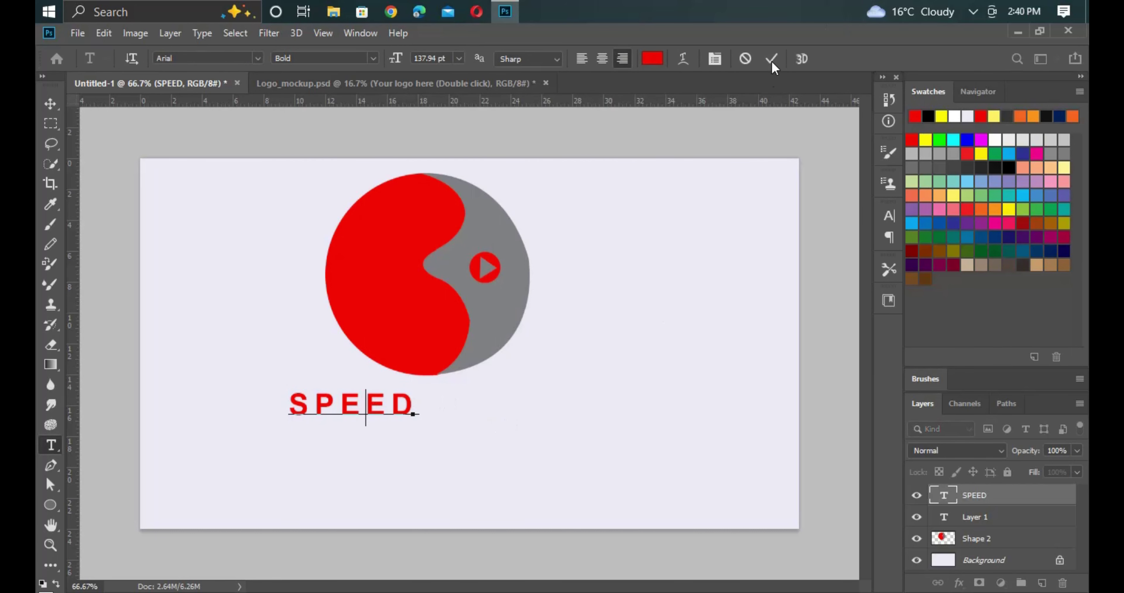
{"action": "left_click", "coordinate": [771, 59]}
{"action": "key", "text": "ctrl+j"}
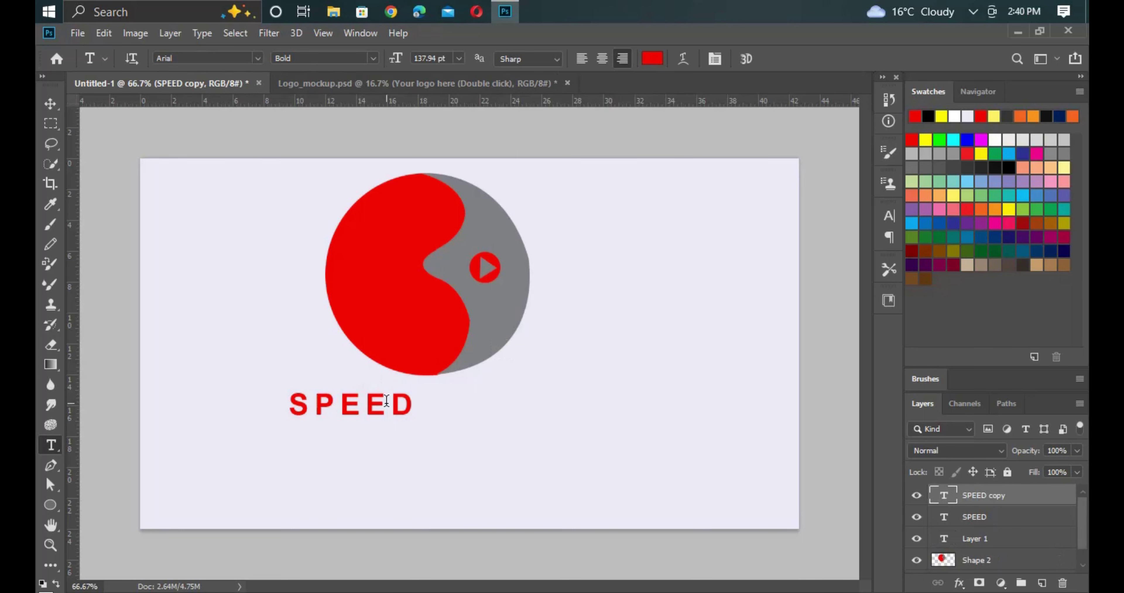
- Move the SPEED copy to the right of the original text
{"action": "key", "text": "ctrl+t"}
{"action": "left_click_drag", "start_coordinate": [389, 405], "coordinate": [514, 402]}
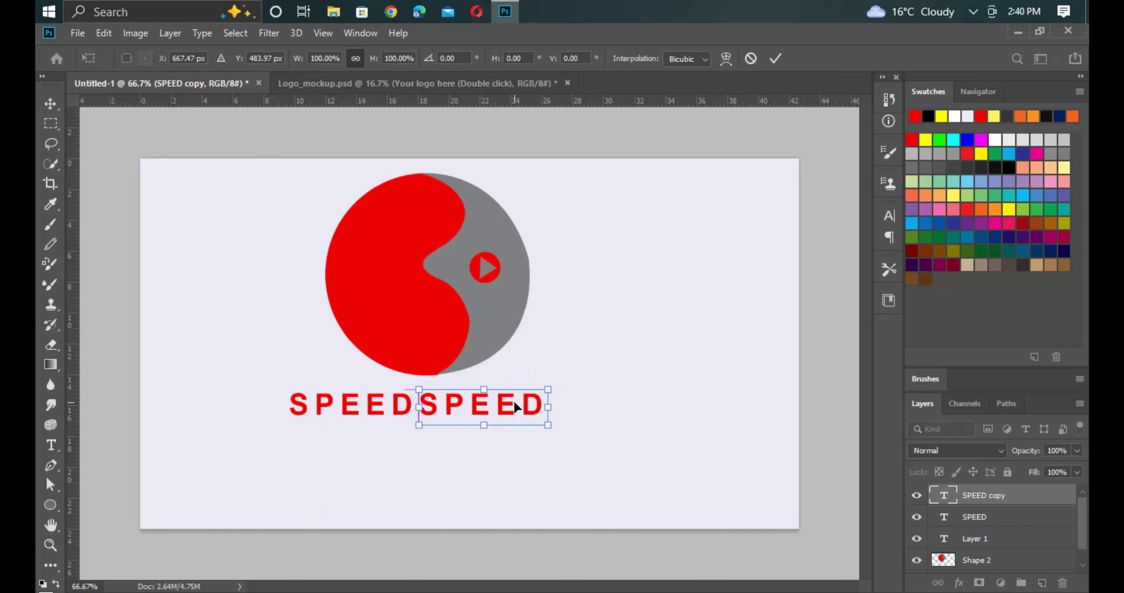
{"action": "key", "text": "Right"}
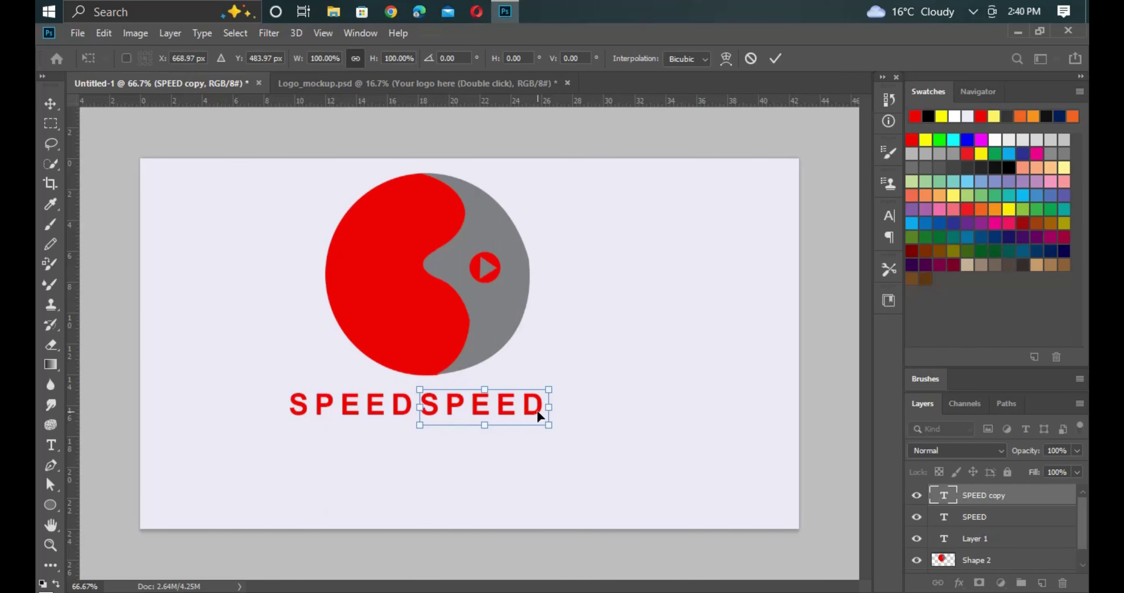
{"action": "key", "text": "Right"}
{"action": "key", "text": "Right"}
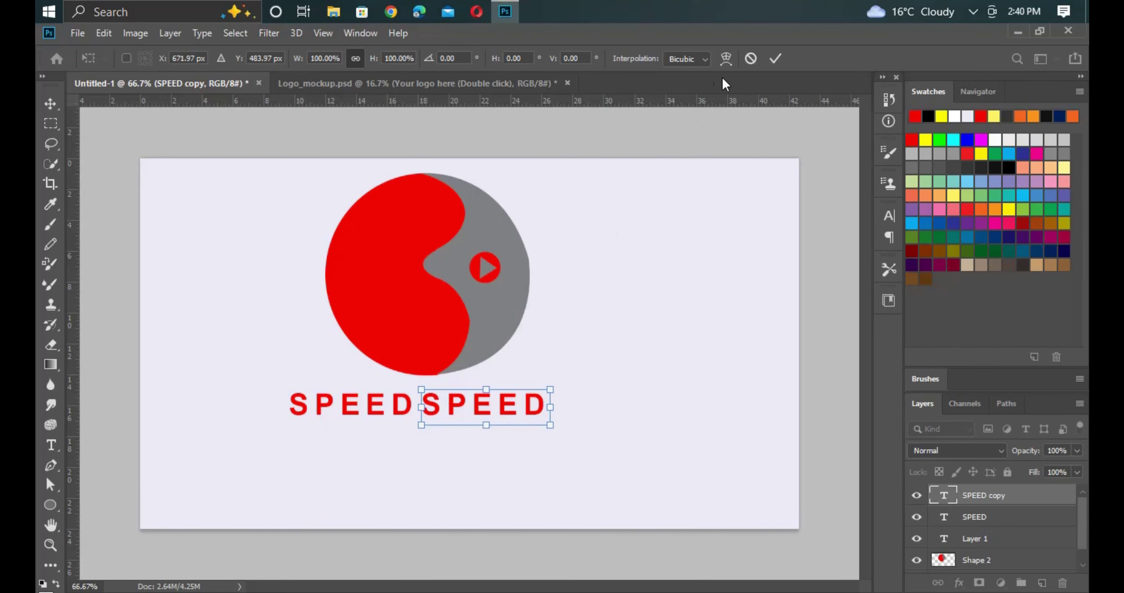
{"action": "left_click", "coordinate": [774, 58]}
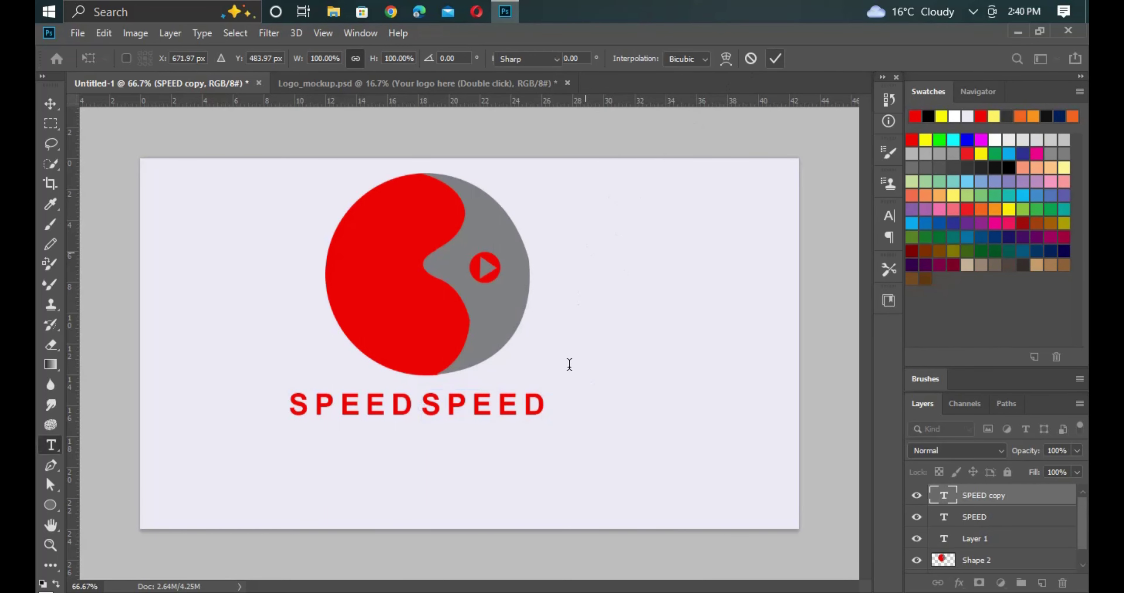
- Retype the copy as 'NEWS' and nudge it left toward SPEED
{"action": "left_click", "coordinate": [544, 406]}
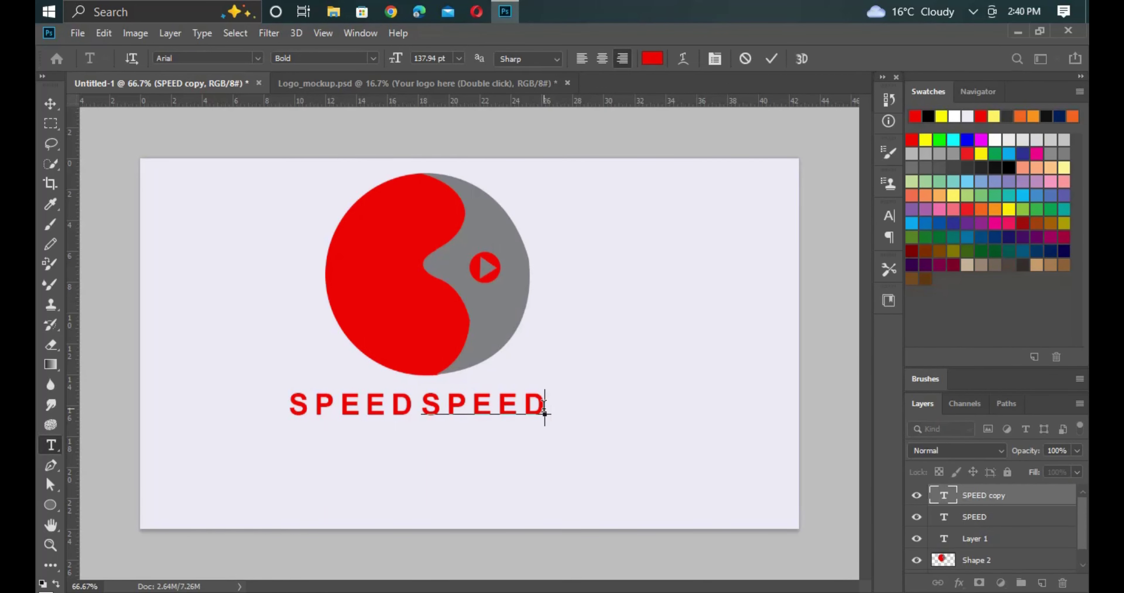
{"action": "key", "text": "ctrl+a"}
{"action": "key", "text": "BackSpace"}
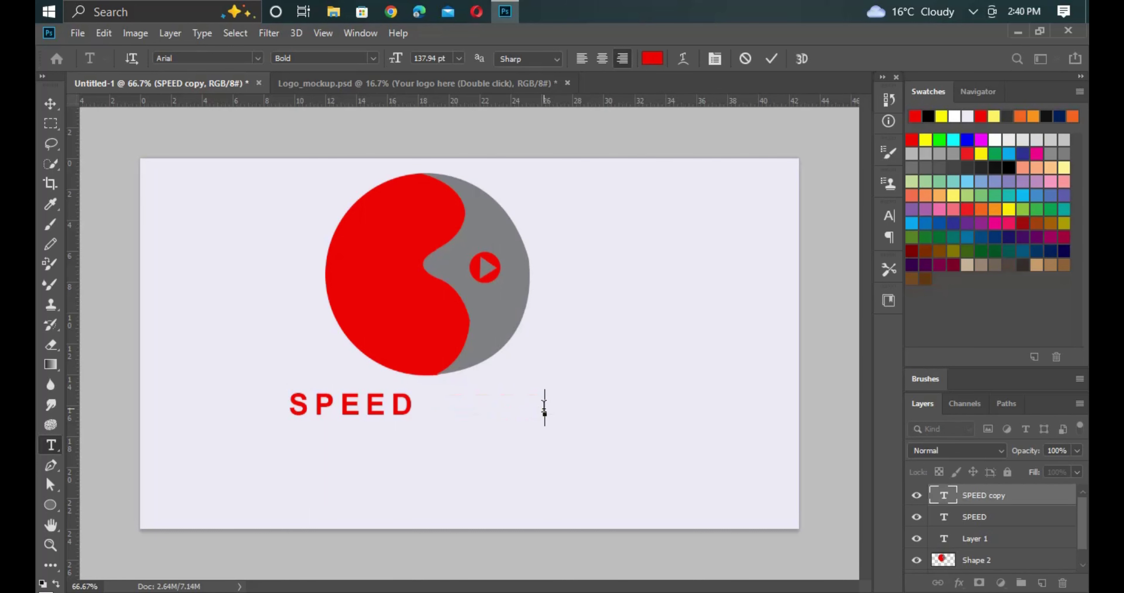
{"action": "type", "text": "NE"}
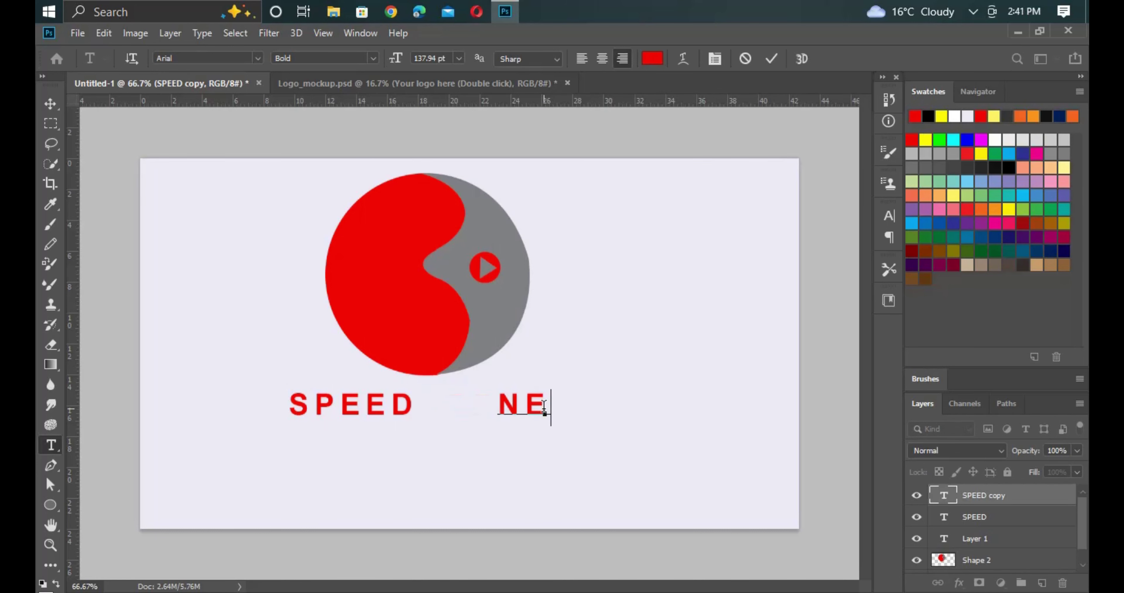
{"action": "type", "text": "WS"}
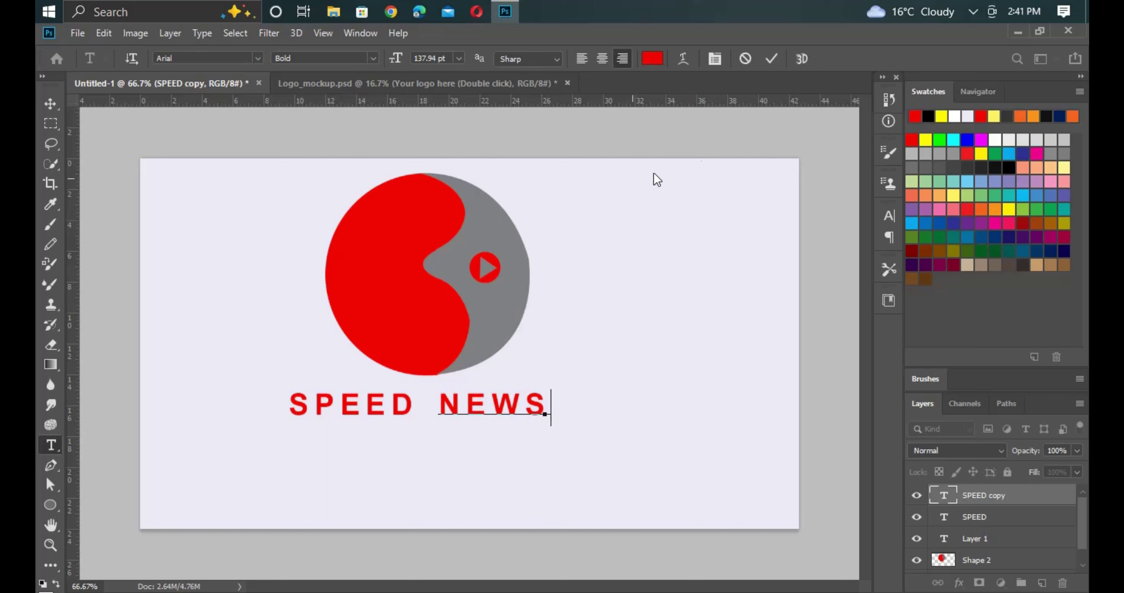
{"action": "left_click", "coordinate": [776, 62]}
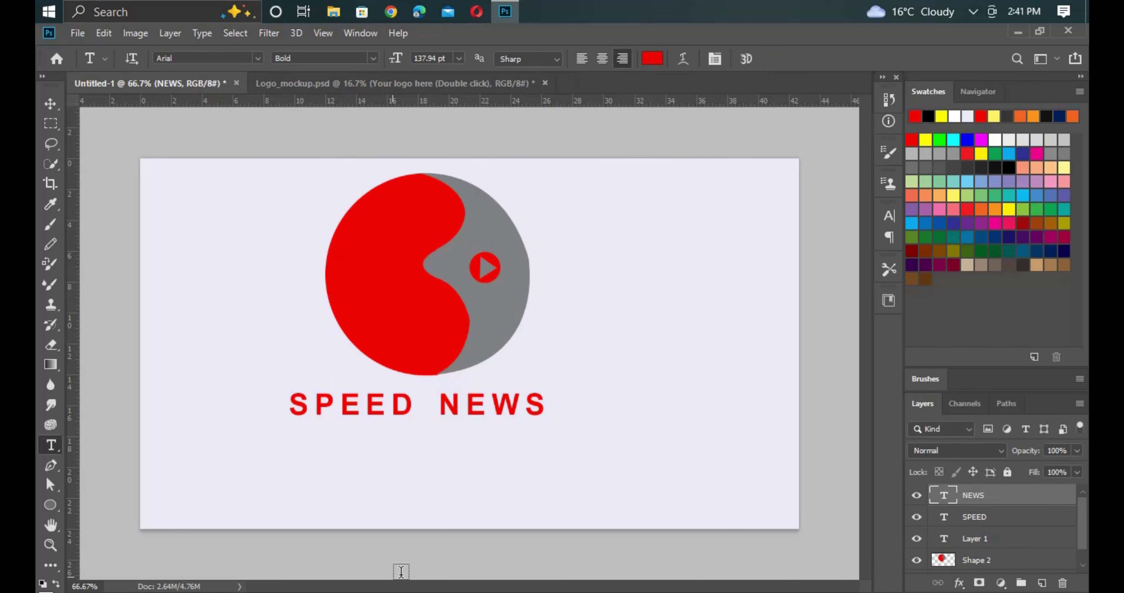
{"action": "key", "text": "ctrl+t"}
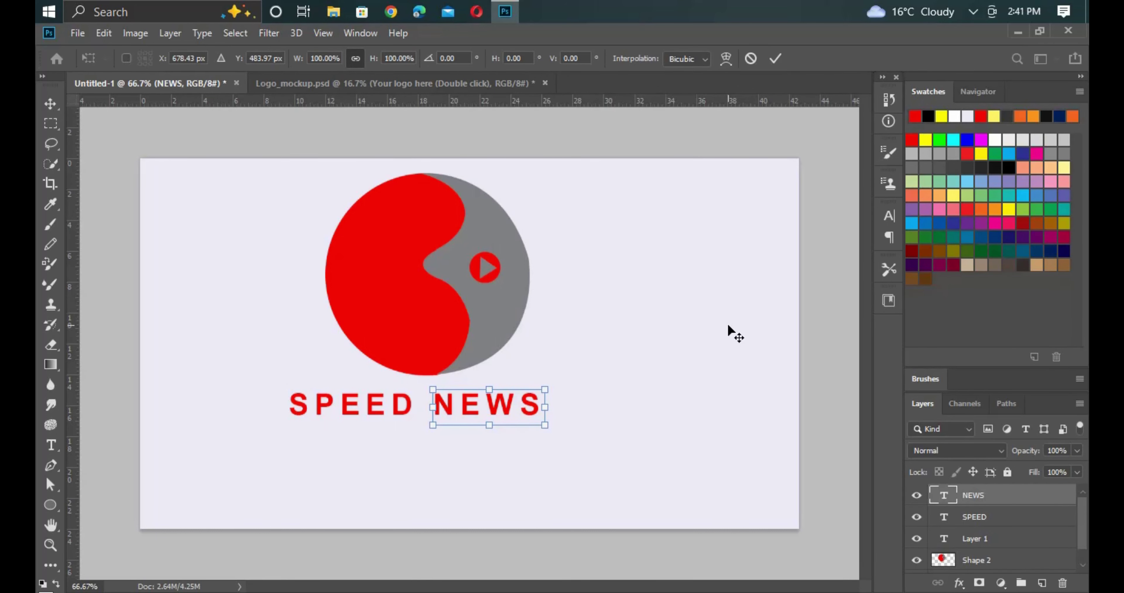
{"action": "key", "text": "Left"}
{"action": "key", "text": "Left"}
{"action": "key", "text": "Left"}
{"action": "key", "text": "Left"}
{"action": "key", "text": "Left"}
{"action": "key", "text": "Left"}
{"action": "key", "text": "Left"}
{"action": "key", "text": "Left"}
{"action": "key", "text": "Left"}
{"action": "key", "text": "Left"}
{"action": "key", "text": "Left"}
{"action": "key", "text": "Left"}
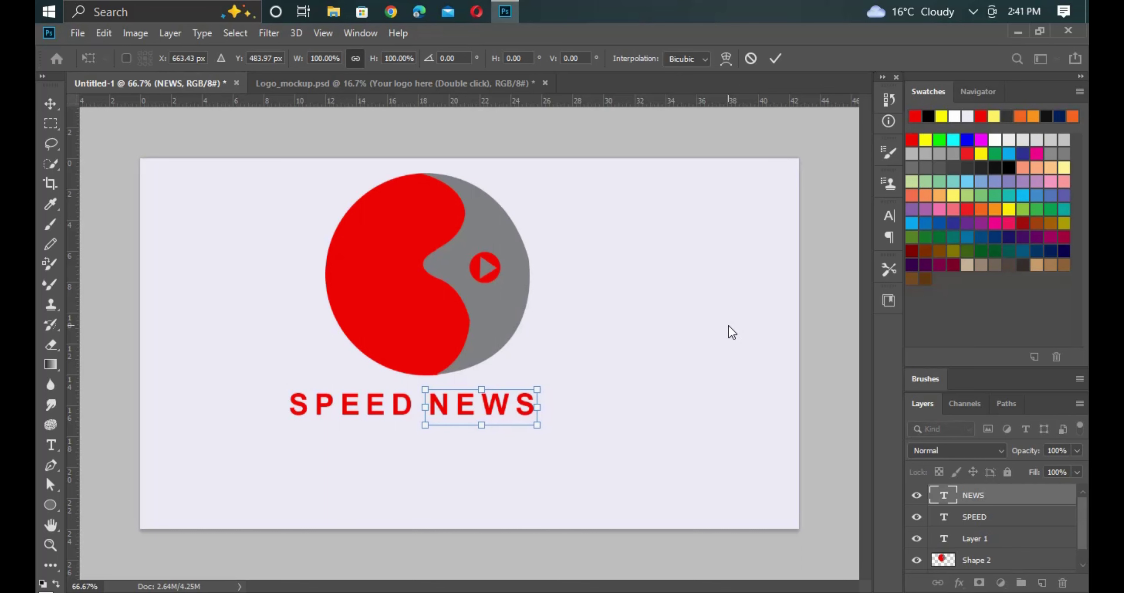
{"action": "key", "text": "Left"}
{"action": "key", "text": "Left"}
{"action": "key", "text": "Left"}
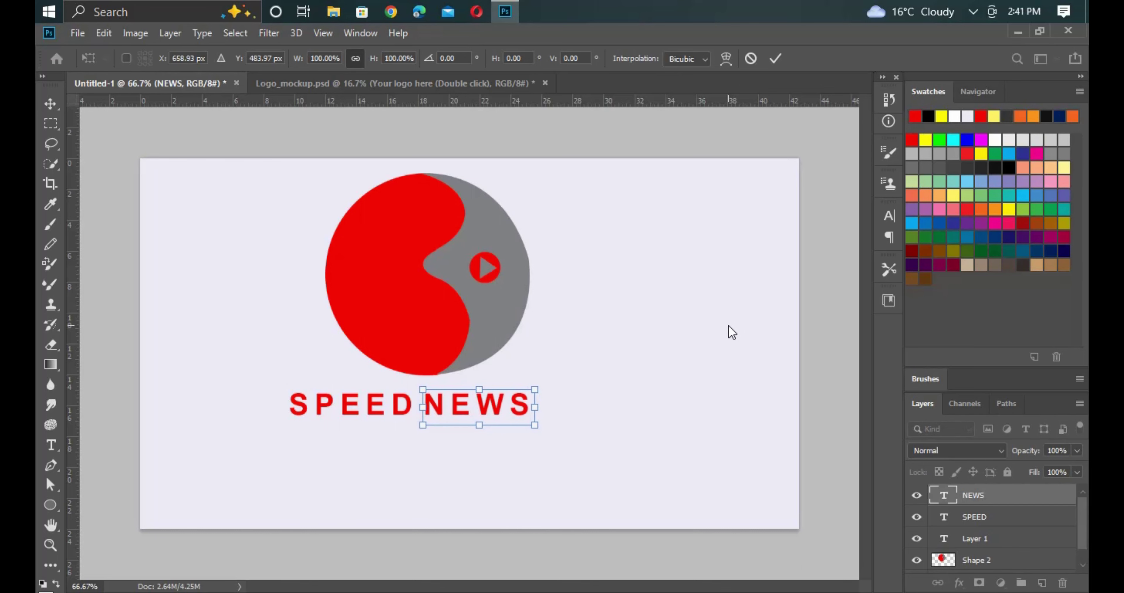
- Commit NEWS's position and give it a gray #808284 Color Overlay sampled from the logo
{"action": "left_click", "coordinate": [775, 58]}
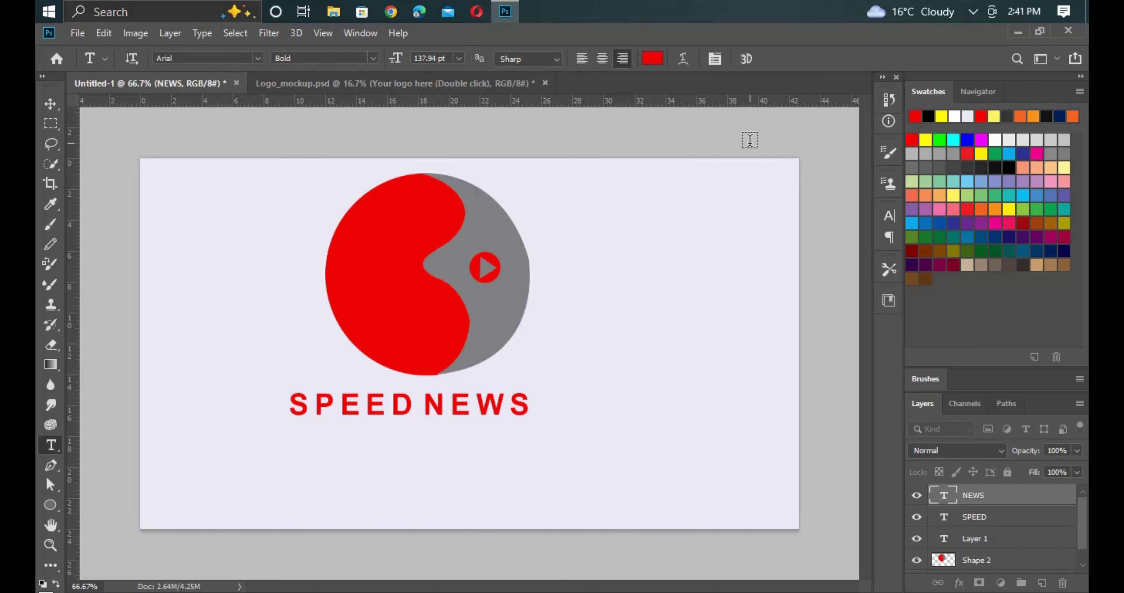
{"action": "right_click", "coordinate": [1000, 497]}
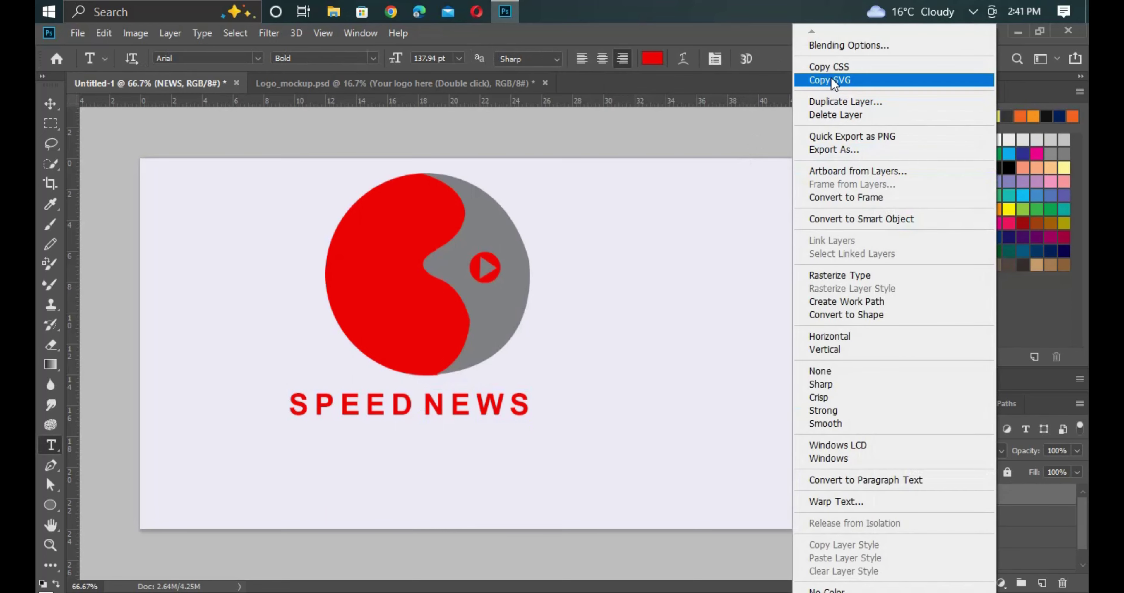
{"action": "left_click", "coordinate": [838, 46]}
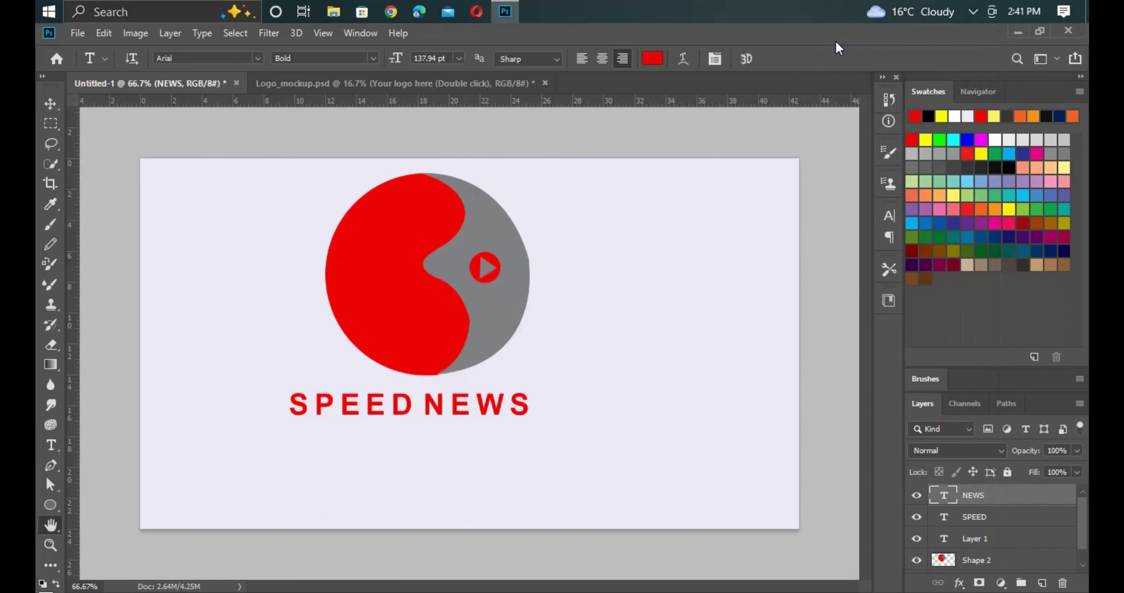
{"action": "left_click", "coordinate": [476, 432]}
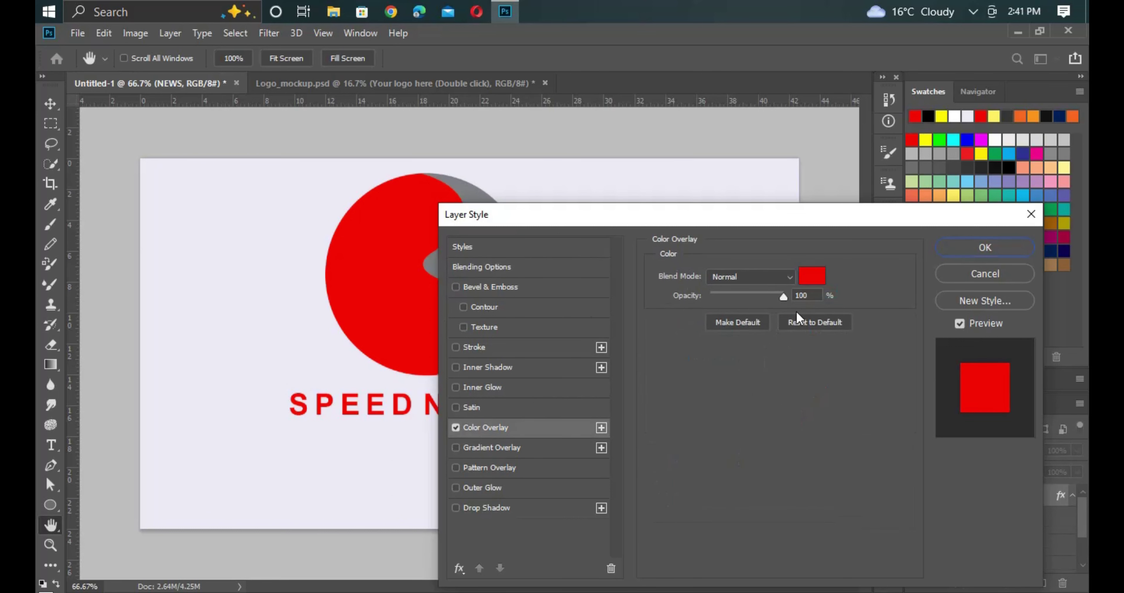
{"action": "left_click", "coordinate": [813, 276]}
{"action": "left_click", "coordinate": [429, 264]}
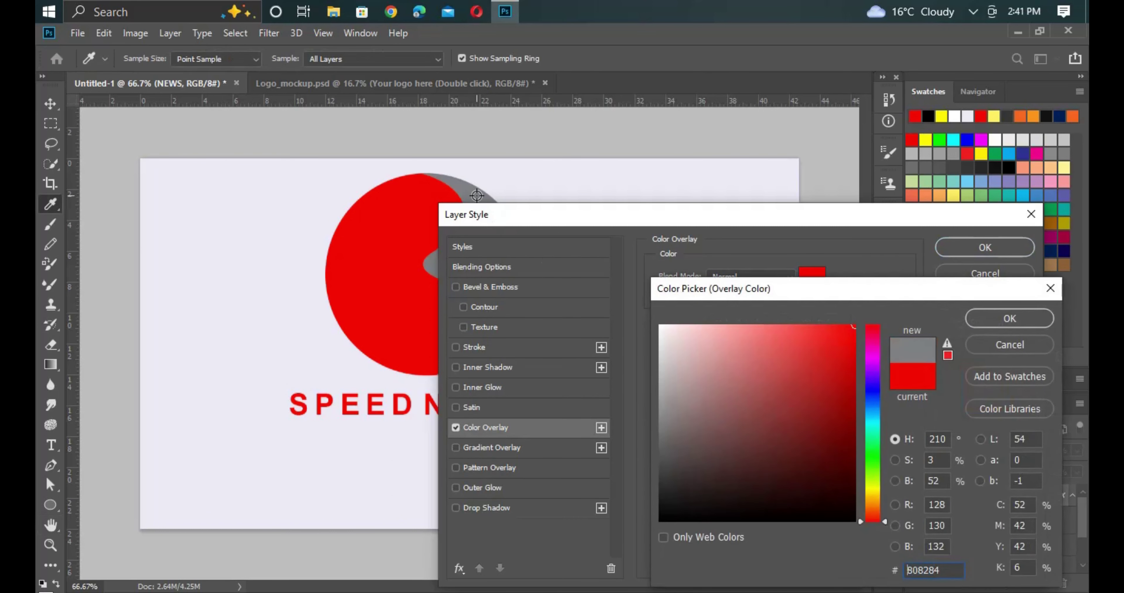
{"action": "left_click", "coordinate": [976, 316]}
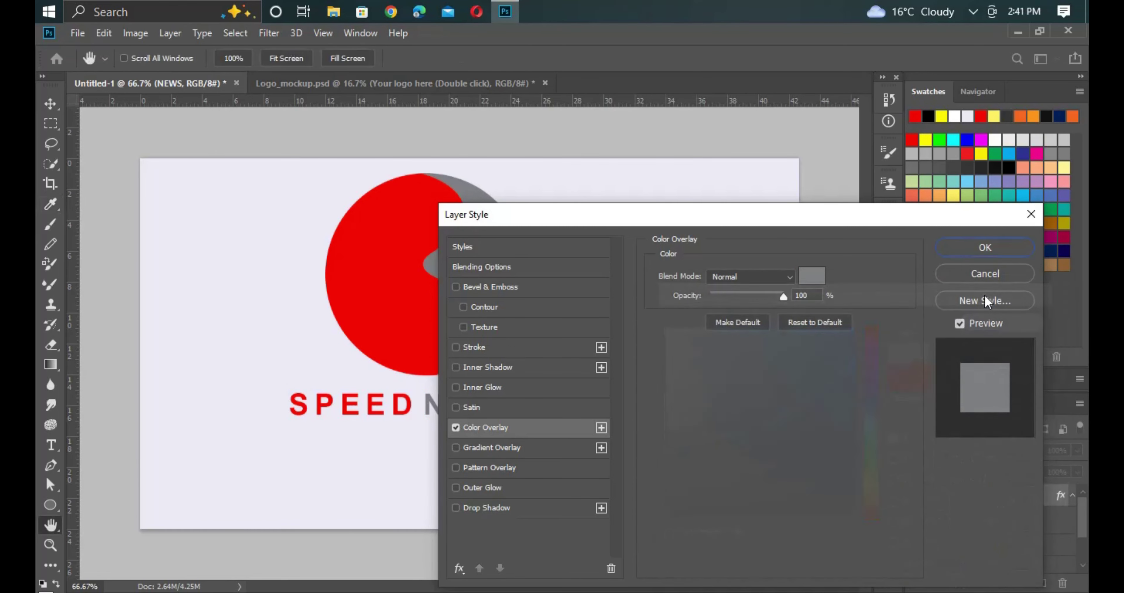
{"action": "left_click", "coordinate": [977, 248]}
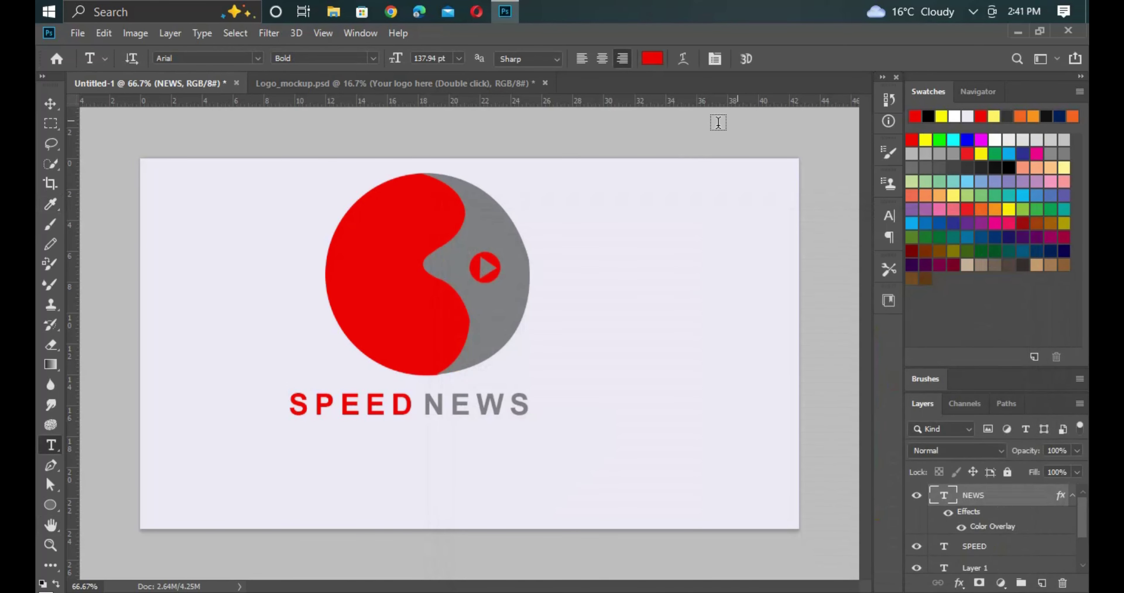
{"action": "left_click", "coordinate": [50, 103]}
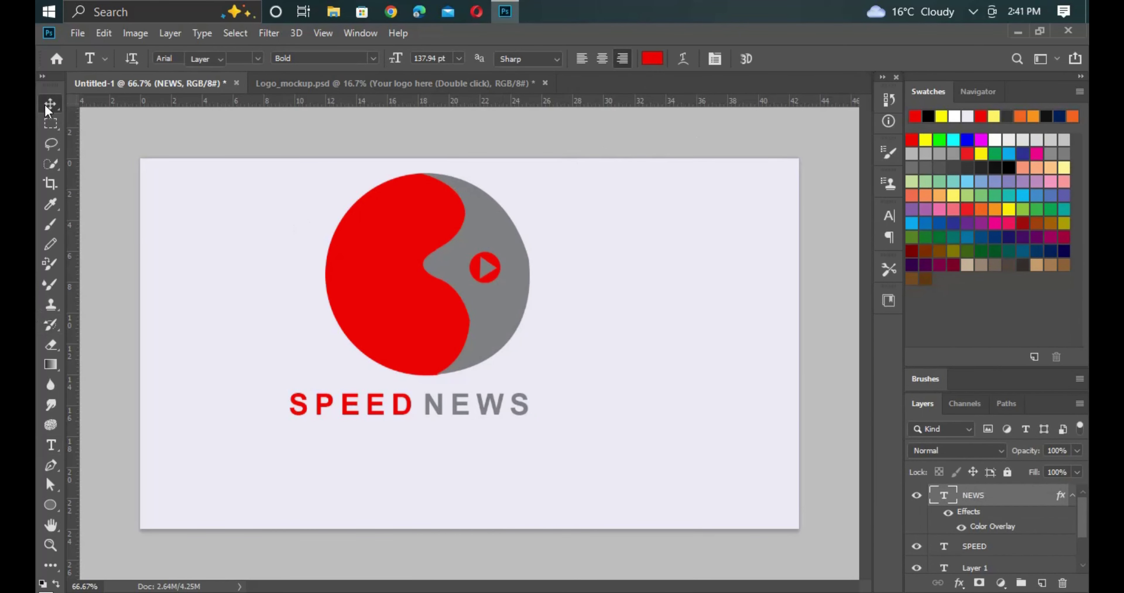
{"action": "left_click_drag", "start_coordinate": [260, 375], "coordinate": [563, 445]}
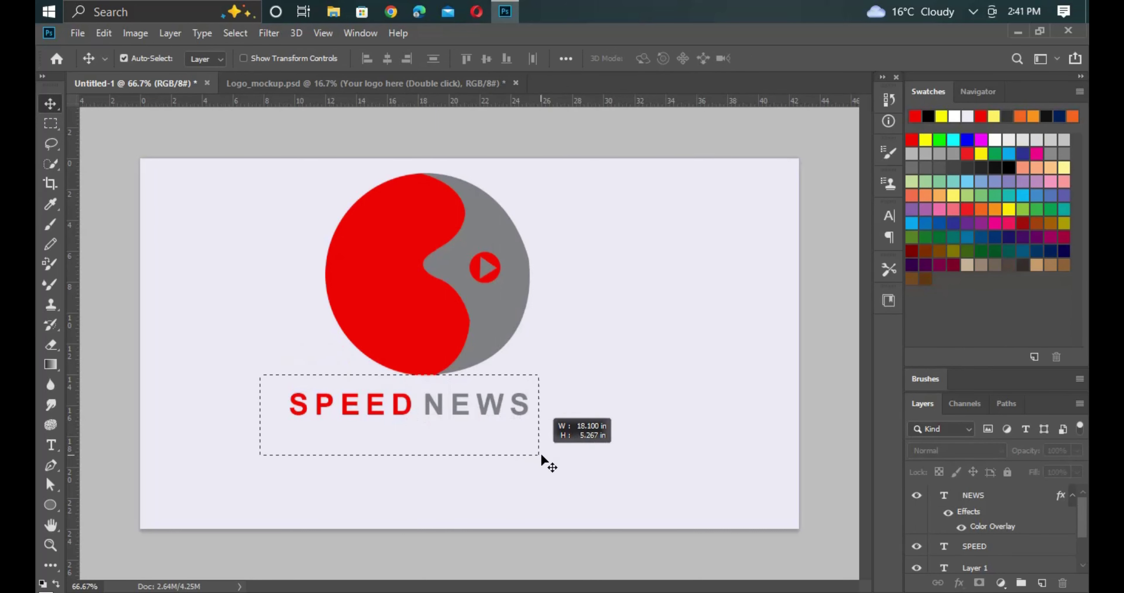
- Scale both SPEED NEWS text layers down to 85.4% and move them up toward the circle
{"action": "left_click_drag", "start_coordinate": [233, 394], "coordinate": [555, 445]}
{"action": "key", "text": "ctrl+t"}
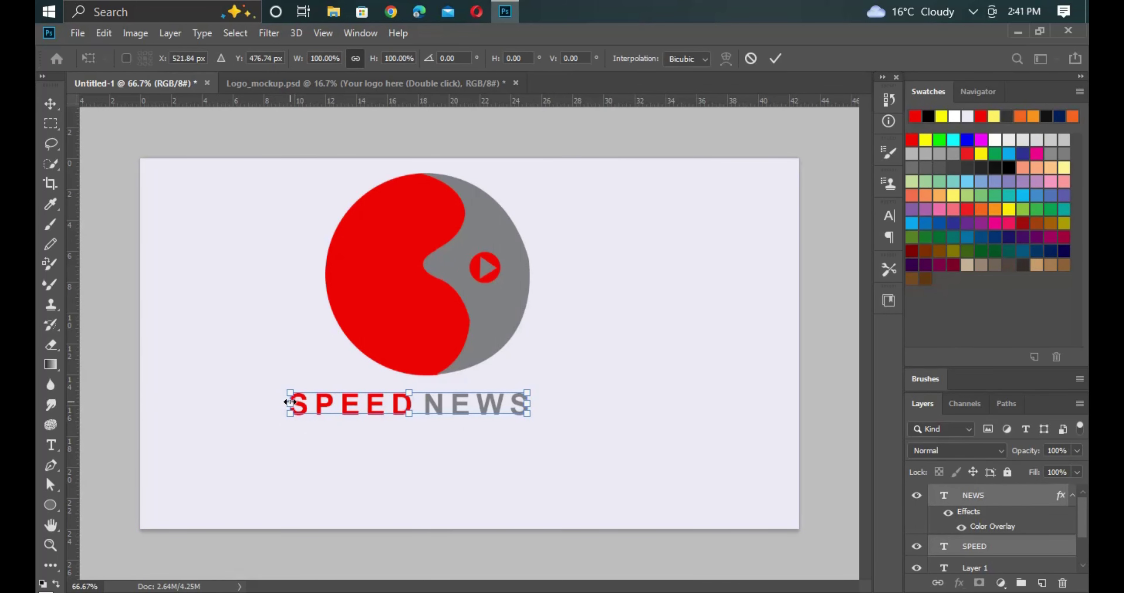
{"action": "left_click_drag", "start_coordinate": [289, 402], "coordinate": [308, 402]}
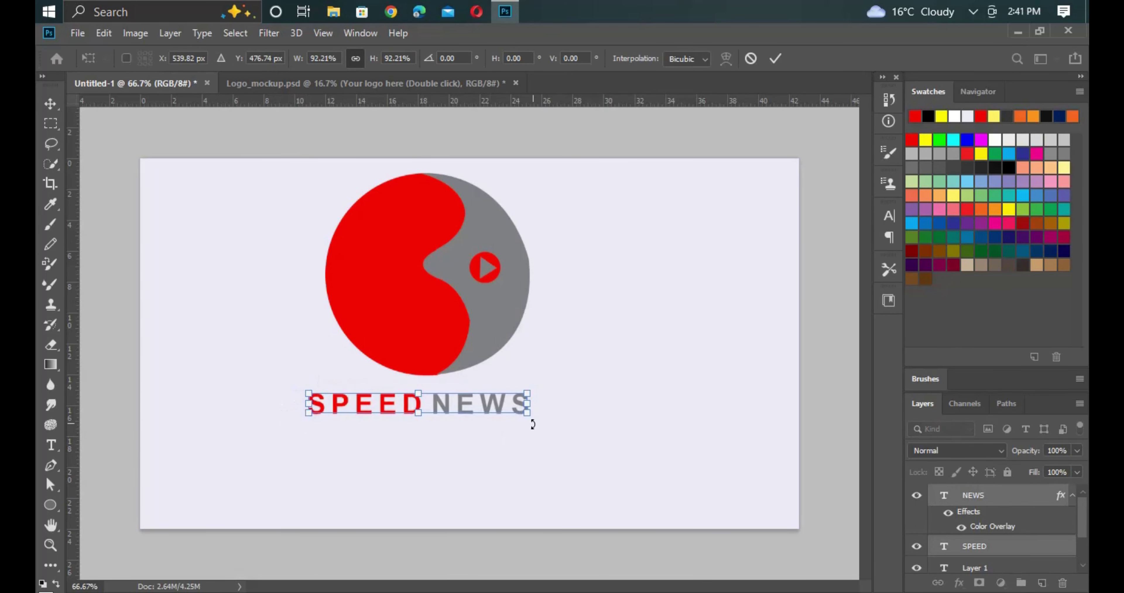
{"action": "left_click_drag", "start_coordinate": [529, 405], "coordinate": [513, 405]}
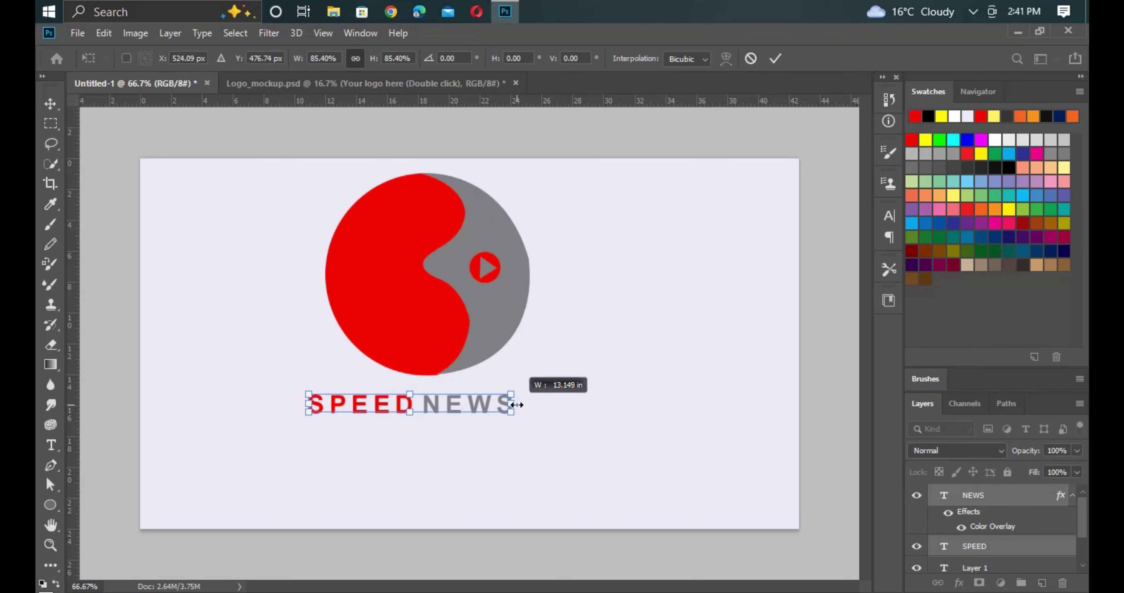
{"action": "left_click_drag", "start_coordinate": [431, 402], "coordinate": [440, 399]}
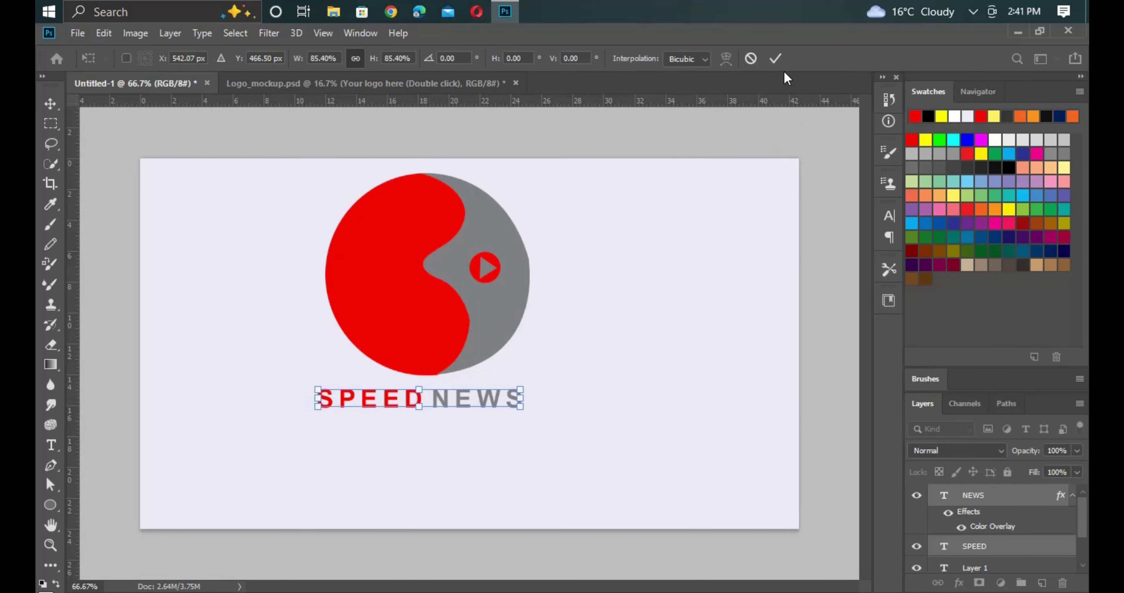
{"action": "left_click", "coordinate": [775, 58]}
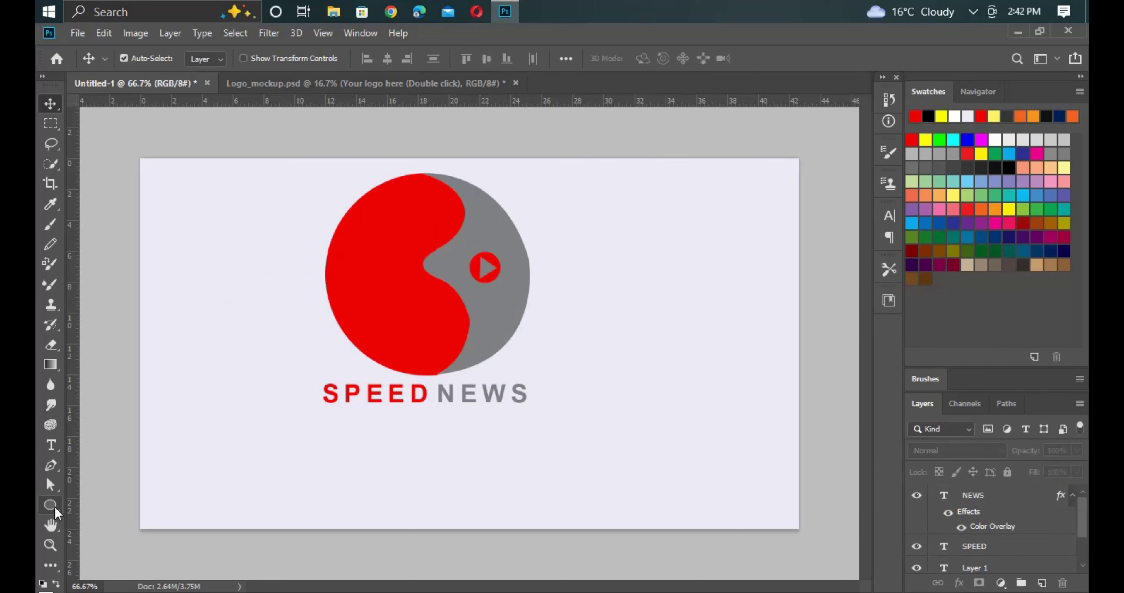
- Draw a thin 516 × 19 px rectangle bar across SPEED NEWS and fill it red
{"action": "left_click", "coordinate": [51, 506]}
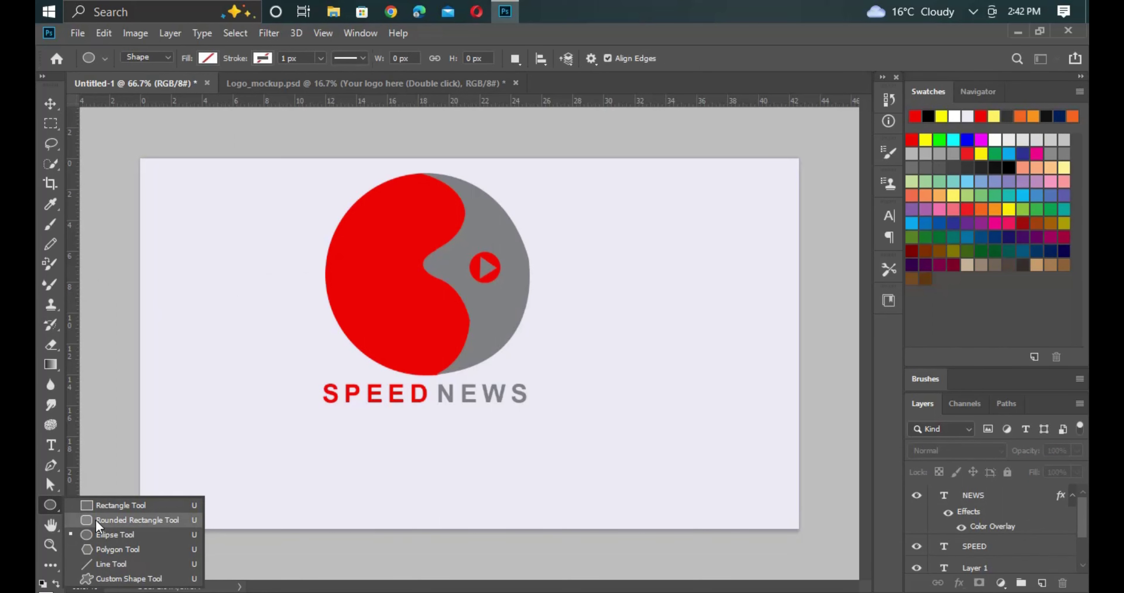
{"action": "left_click", "coordinate": [113, 505]}
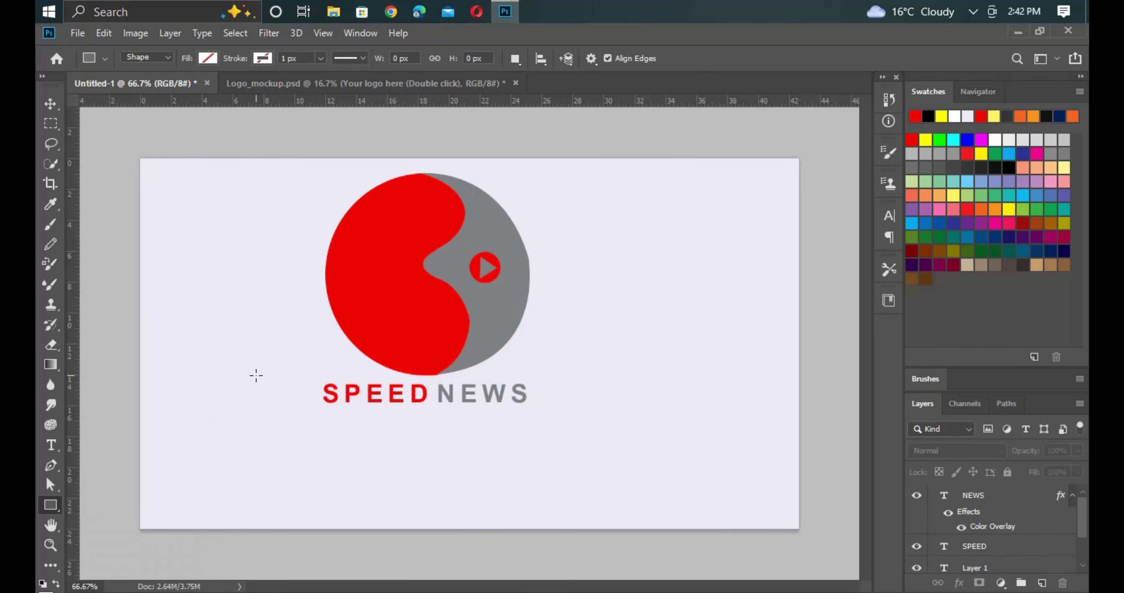
{"action": "key", "text": "ctrl+plus"}
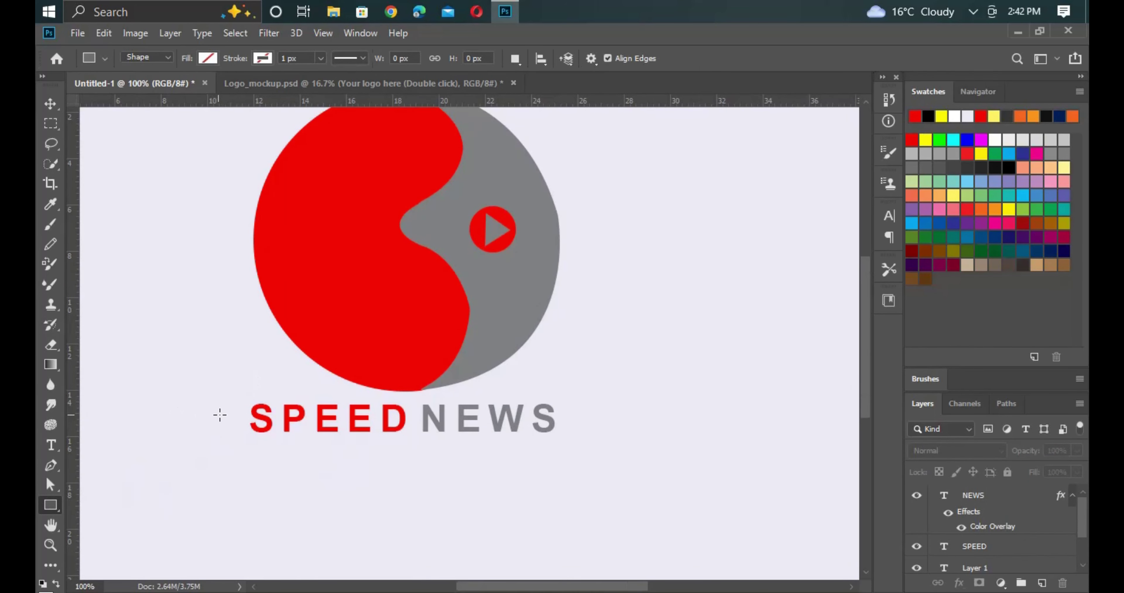
{"action": "left_click_drag", "start_coordinate": [220, 413], "coordinate": [617, 427]}
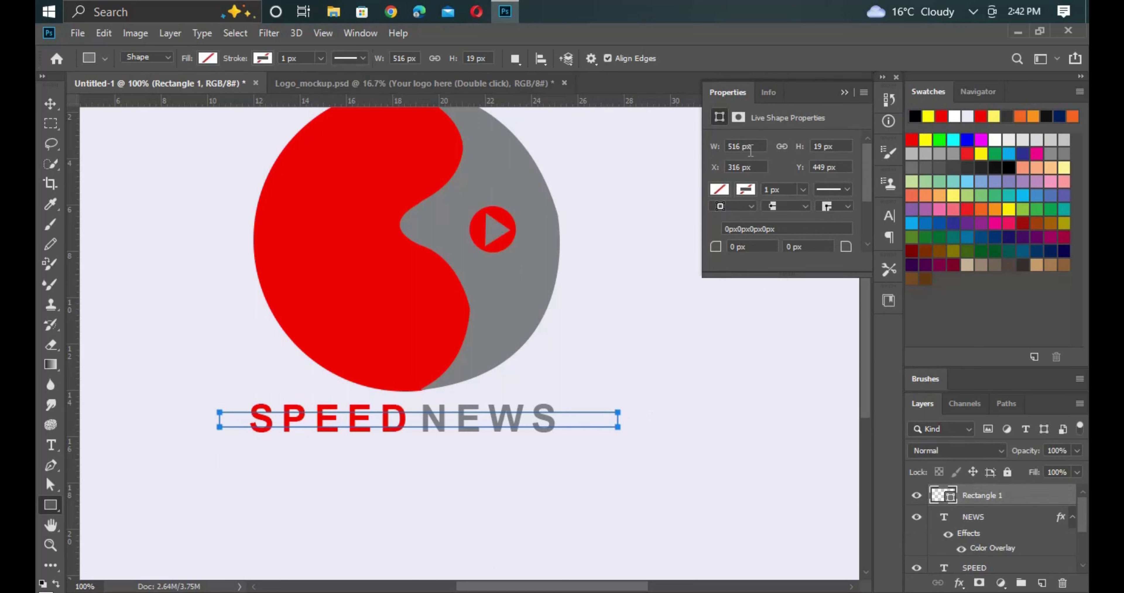
{"action": "left_click", "coordinate": [723, 188]}
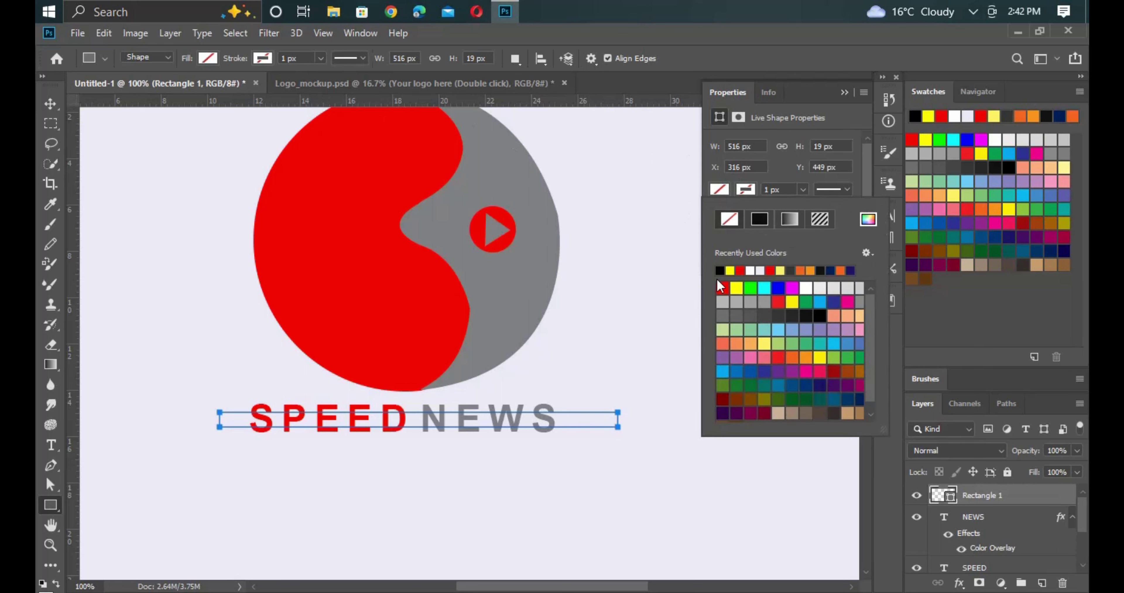
{"action": "left_click", "coordinate": [722, 288]}
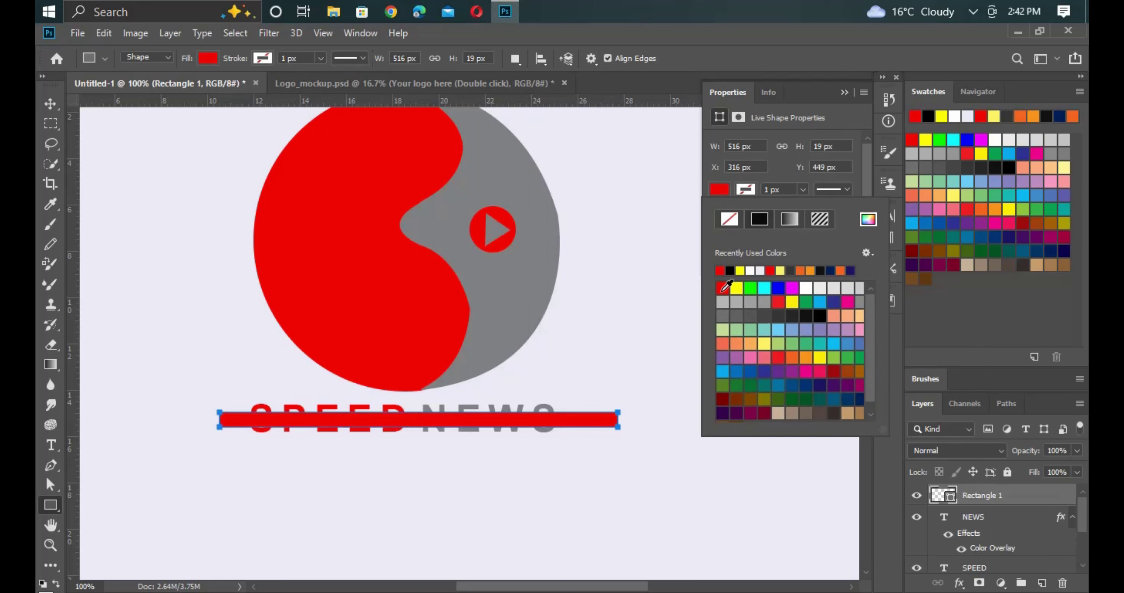
{"action": "left_click", "coordinate": [47, 99]}
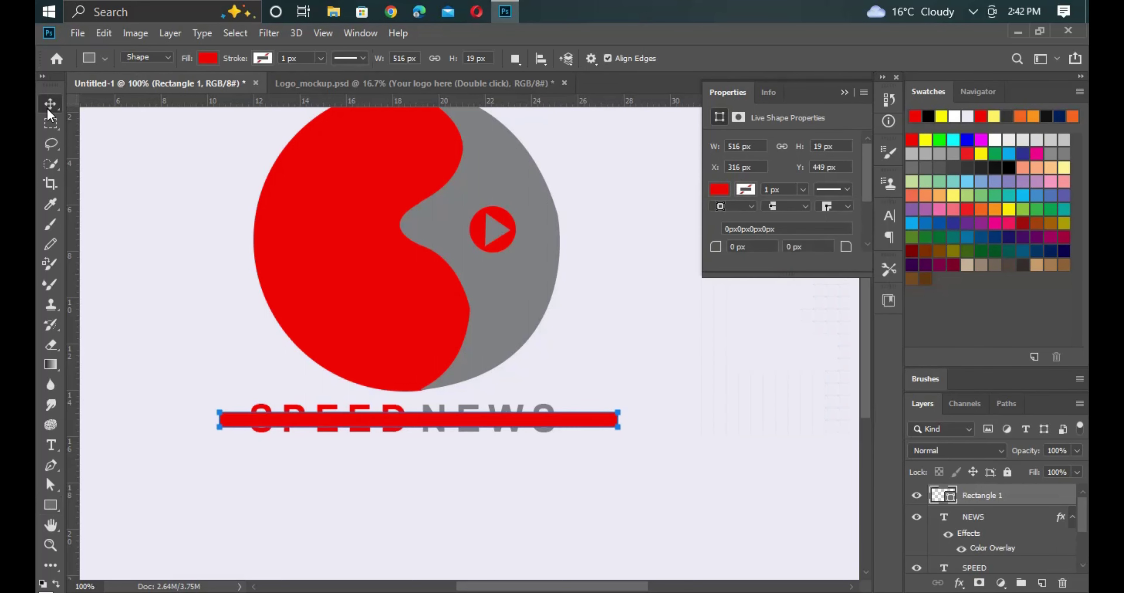
- Nudge the red bar slightly left with the arrow keys
{"action": "left_click", "coordinate": [131, 172]}
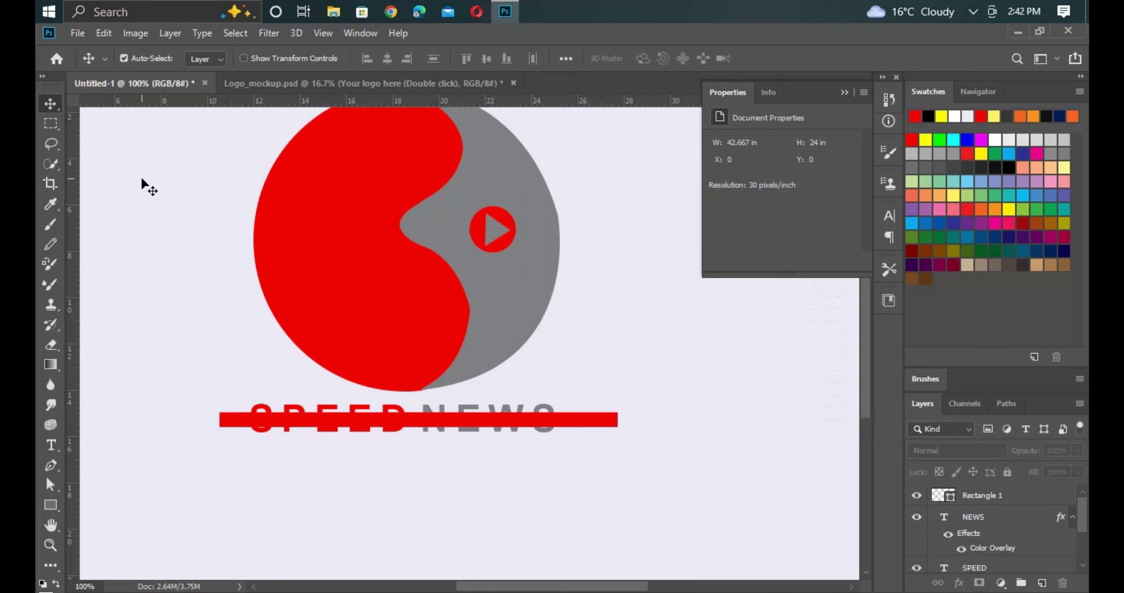
{"action": "left_click", "coordinate": [452, 425]}
{"action": "key", "text": "ctrl+t"}
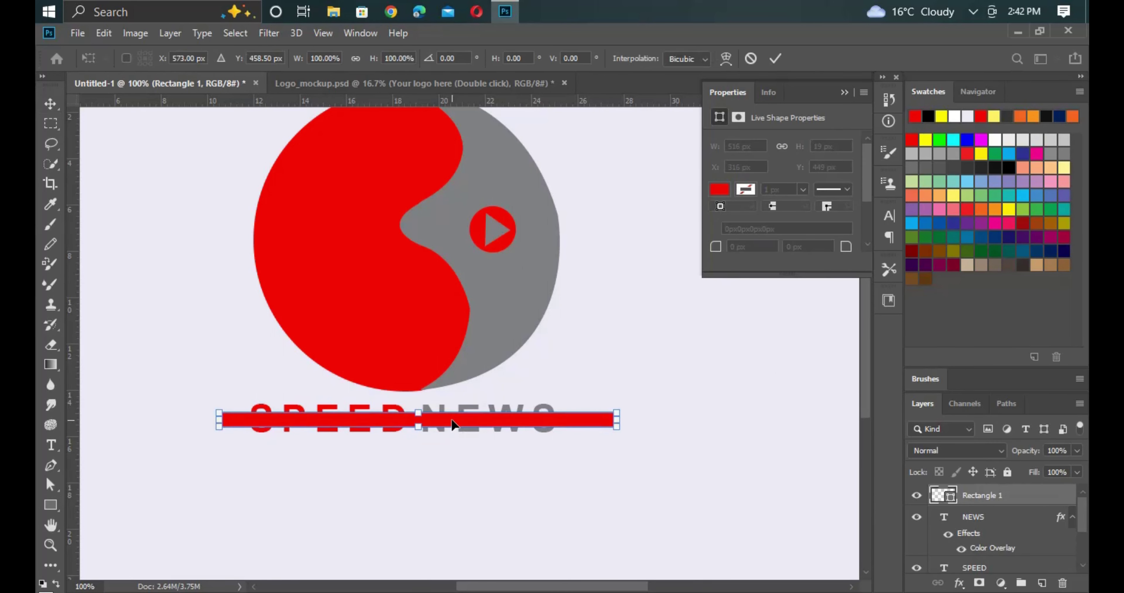
{"action": "key", "text": "Left"}
{"action": "key", "text": "Left"}
{"action": "key", "text": "Left"}
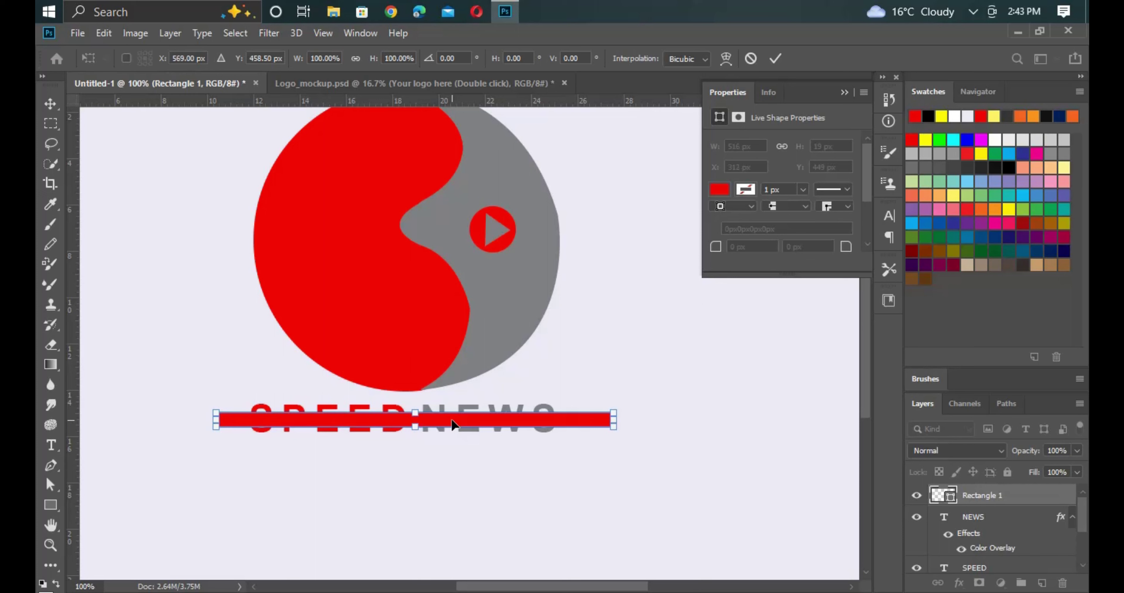
{"action": "key", "text": "Left"}
{"action": "key", "text": "Left"}
{"action": "key", "text": "Left"}
{"action": "key", "text": "Left"}
{"action": "key", "text": "Left"}
{"action": "key", "text": "Left"}
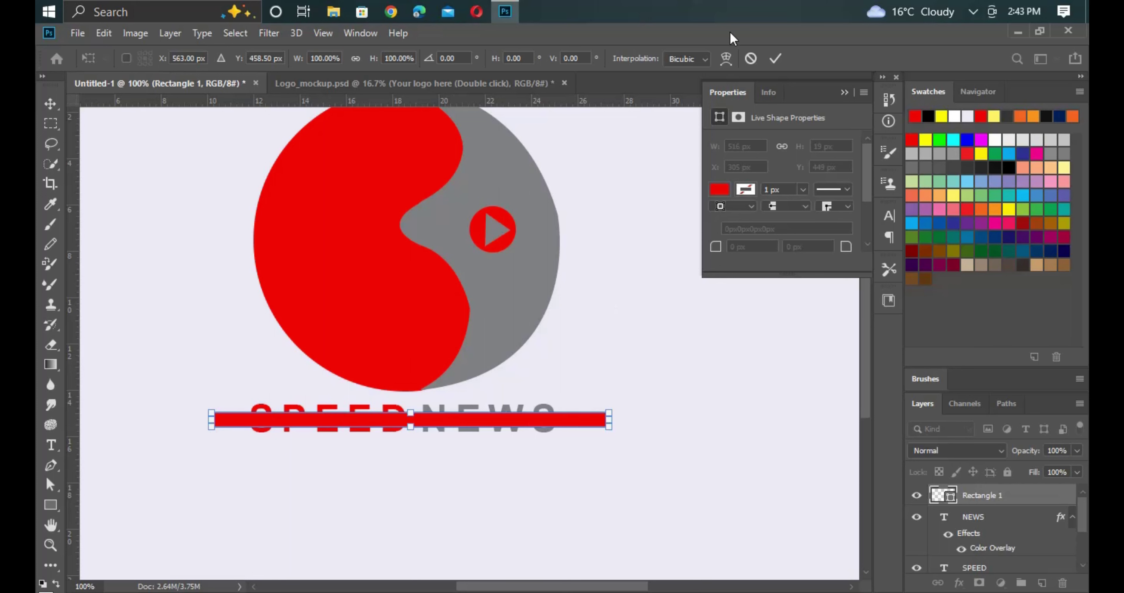
{"action": "left_click", "coordinate": [775, 57]}
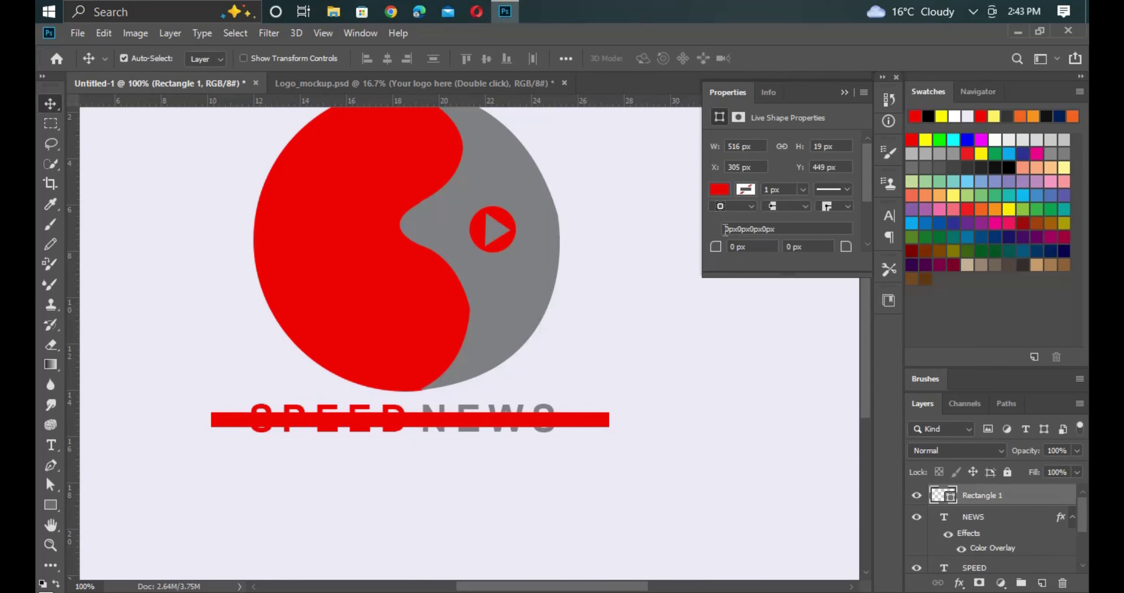
{"action": "left_click", "coordinate": [141, 214]}
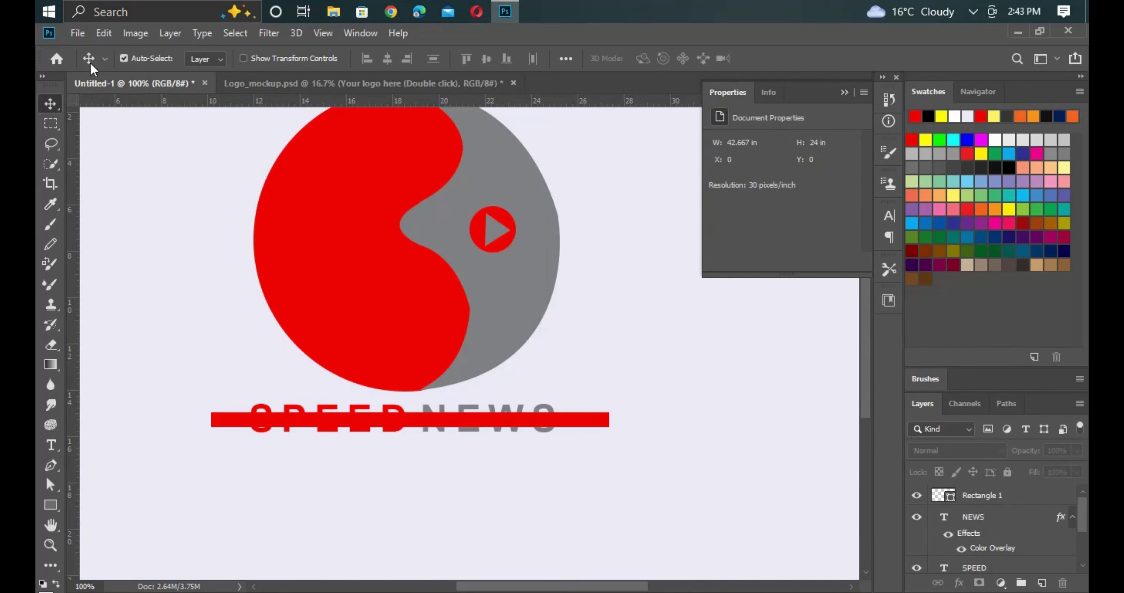
- Draw a larger yellow rectangle over the SPEED NEWS text
{"action": "left_click", "coordinate": [51, 506]}
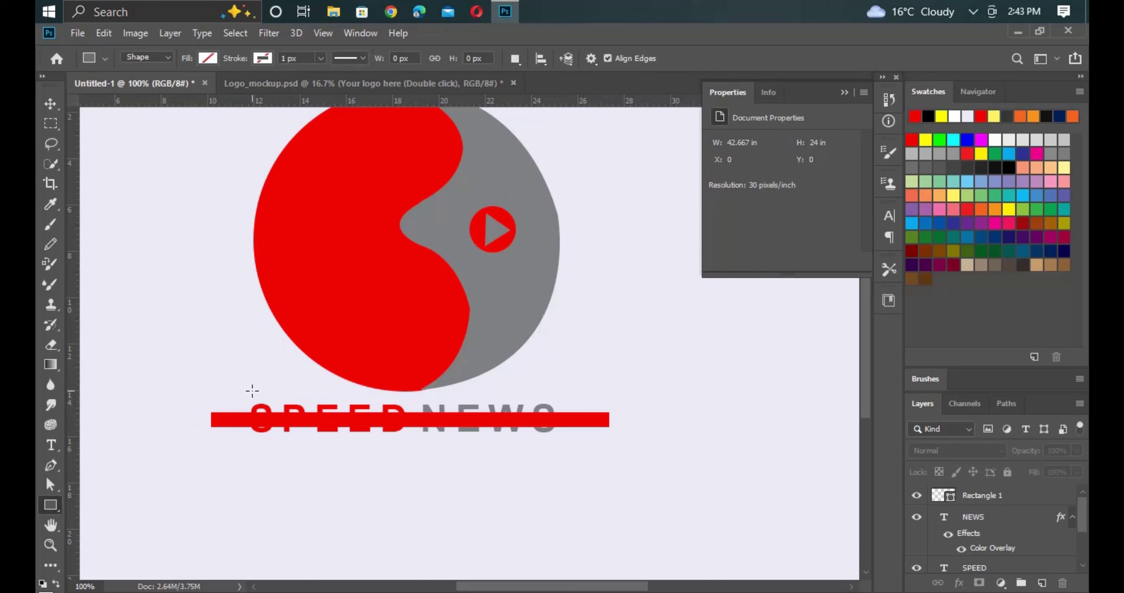
{"action": "left_click_drag", "start_coordinate": [245, 395], "coordinate": [571, 462]}
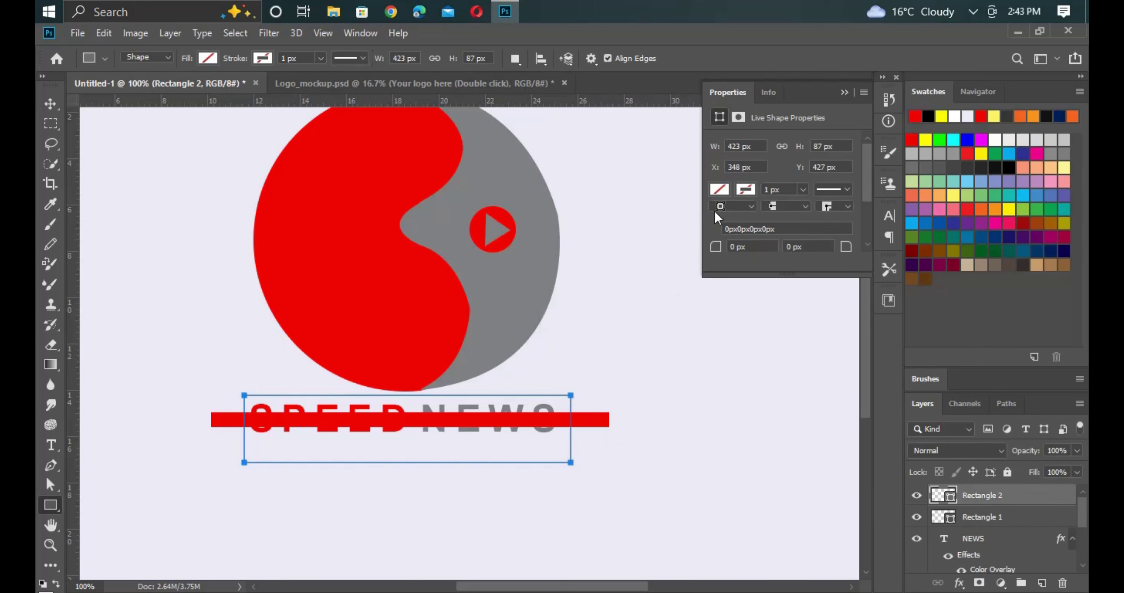
{"action": "left_click", "coordinate": [717, 192]}
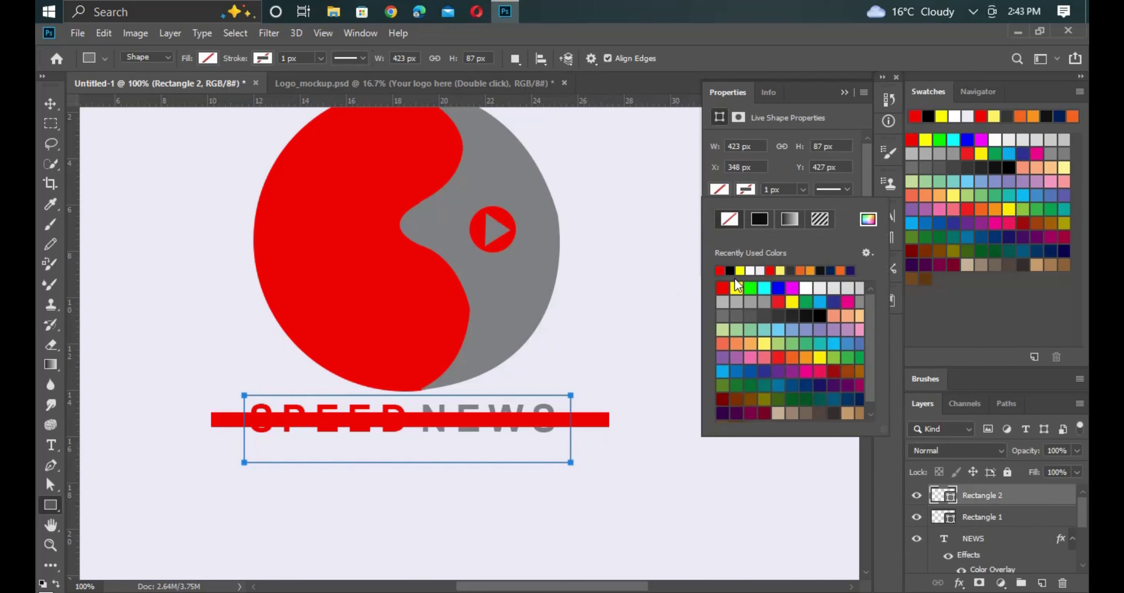
{"action": "left_click", "coordinate": [736, 289]}
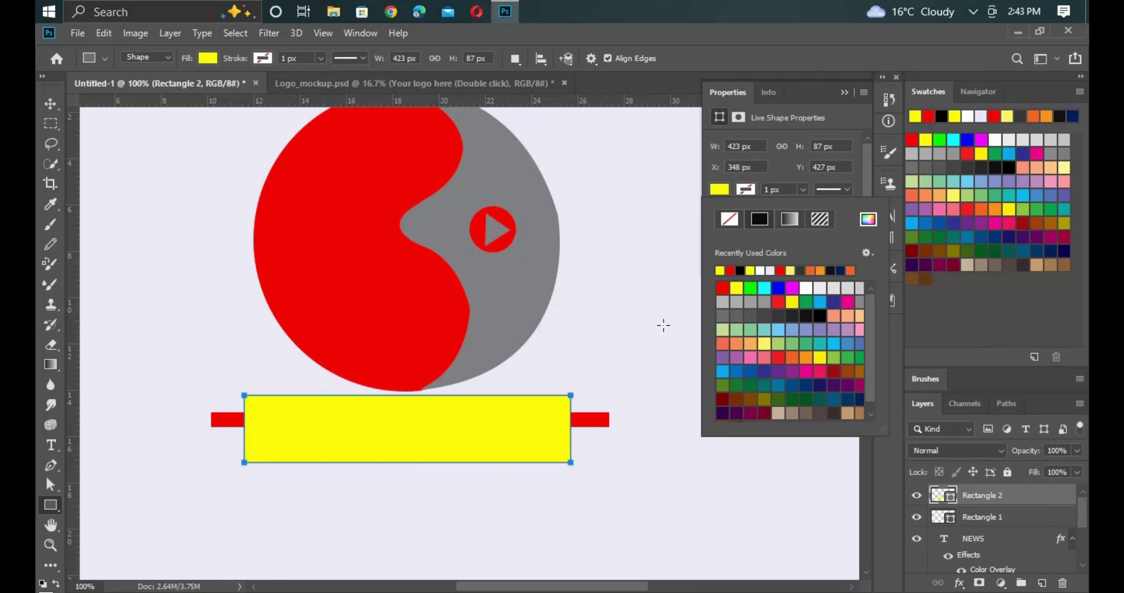
- Subtract the red bar from the yellow rectangle using Combine Shapes > Subtract Front Shape
{"action": "left_click", "coordinate": [51, 103]}
{"action": "left_click_drag", "start_coordinate": [147, 214], "coordinate": [573, 378]}
{"action": "left_click", "coordinate": [564, 453]}
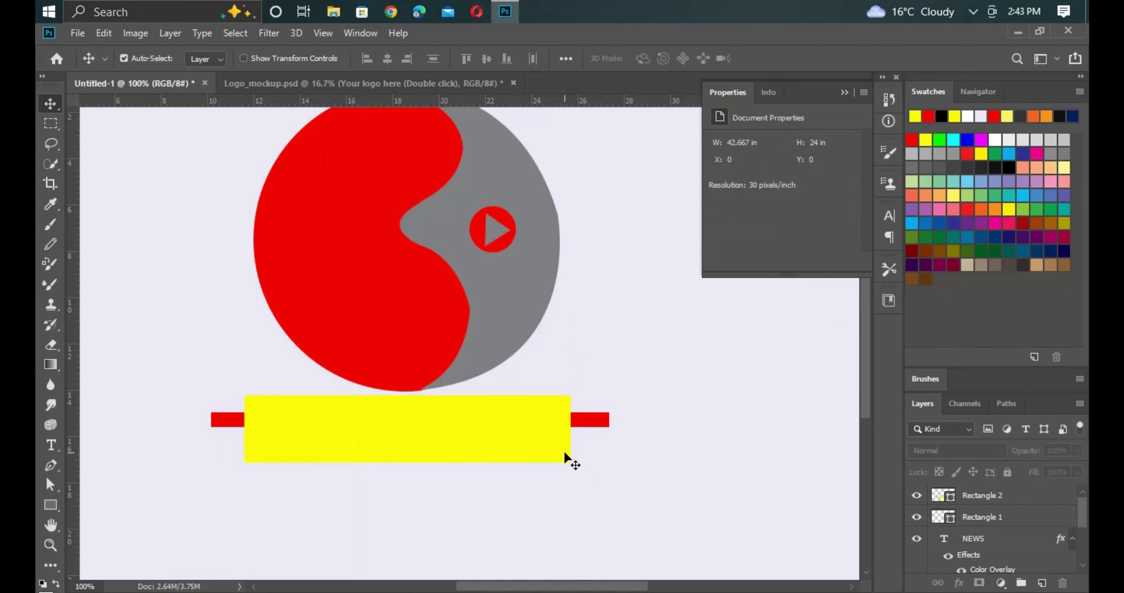
{"action": "left_click", "coordinate": [585, 422], "text": "shift"}
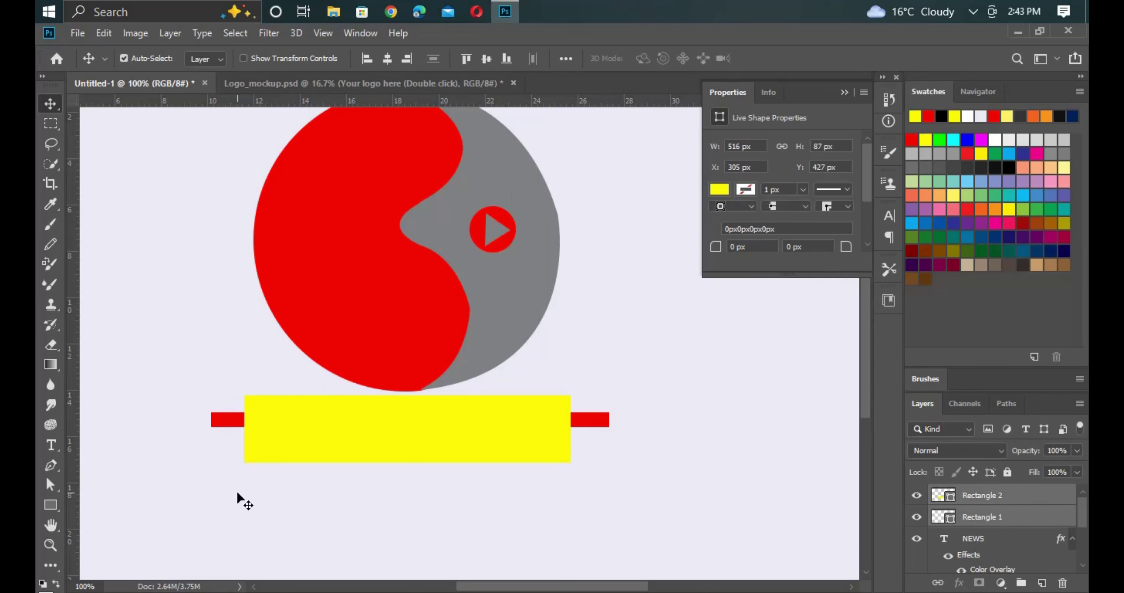
{"action": "right_click", "coordinate": [358, 440]}
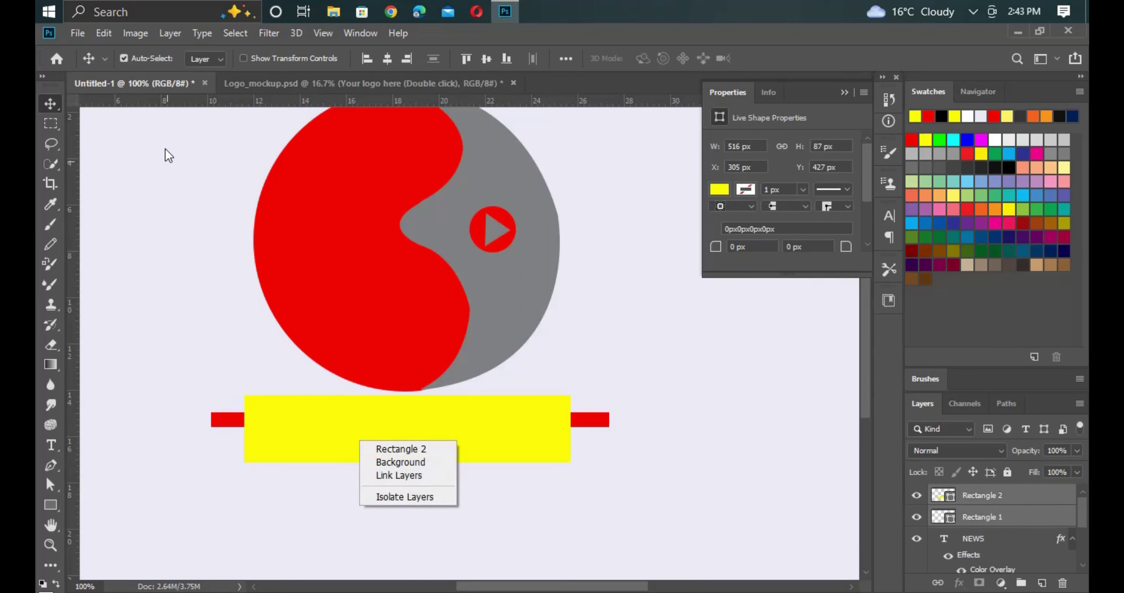
{"action": "left_click", "coordinate": [165, 34]}
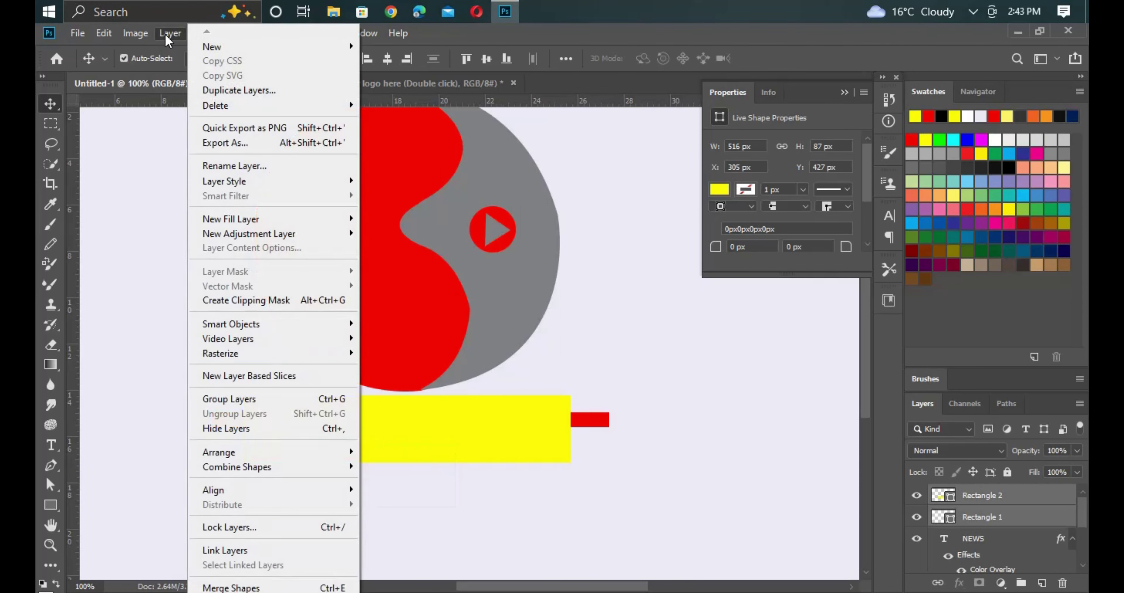
{"action": "mouse_move", "coordinate": [237, 467]}
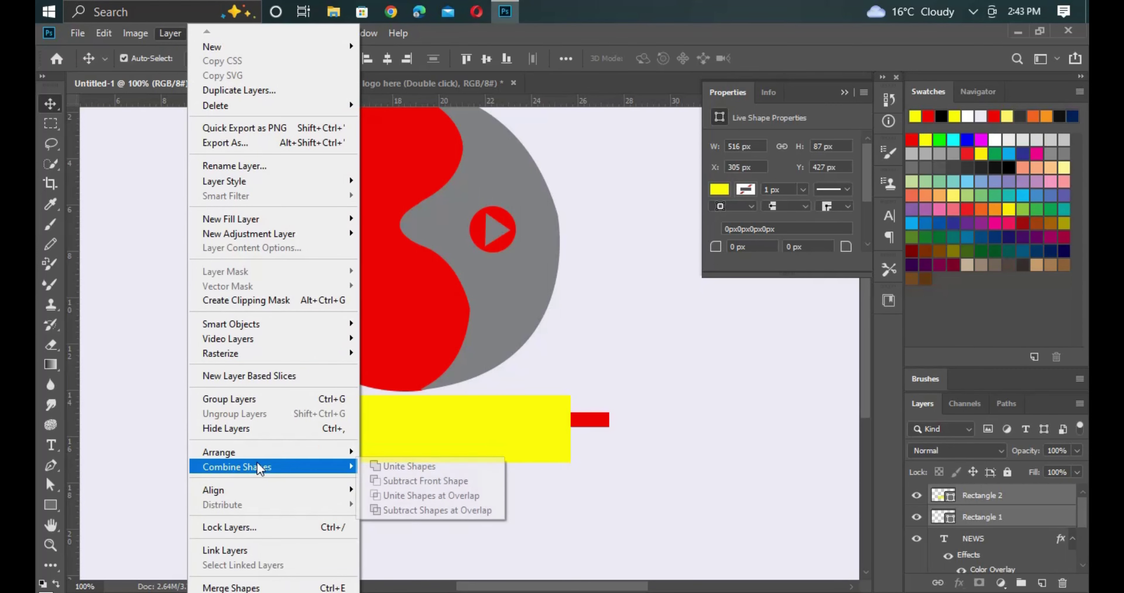
{"action": "left_click", "coordinate": [400, 481]}
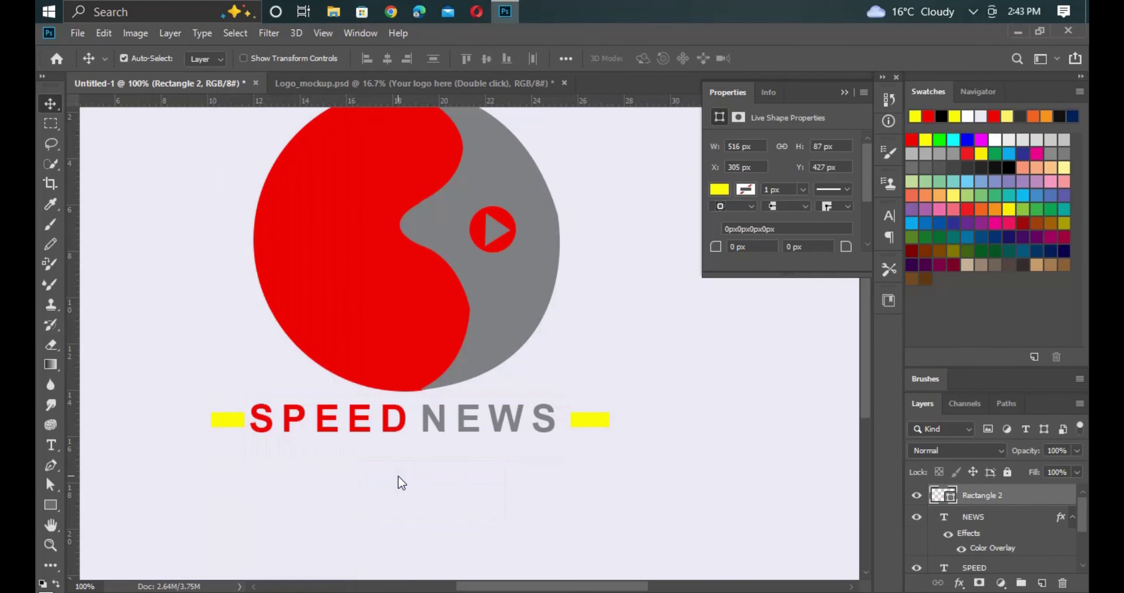
{"action": "scroll", "coordinate": [305, 541], "scroll_direction": "up", "scroll_amount": 1}
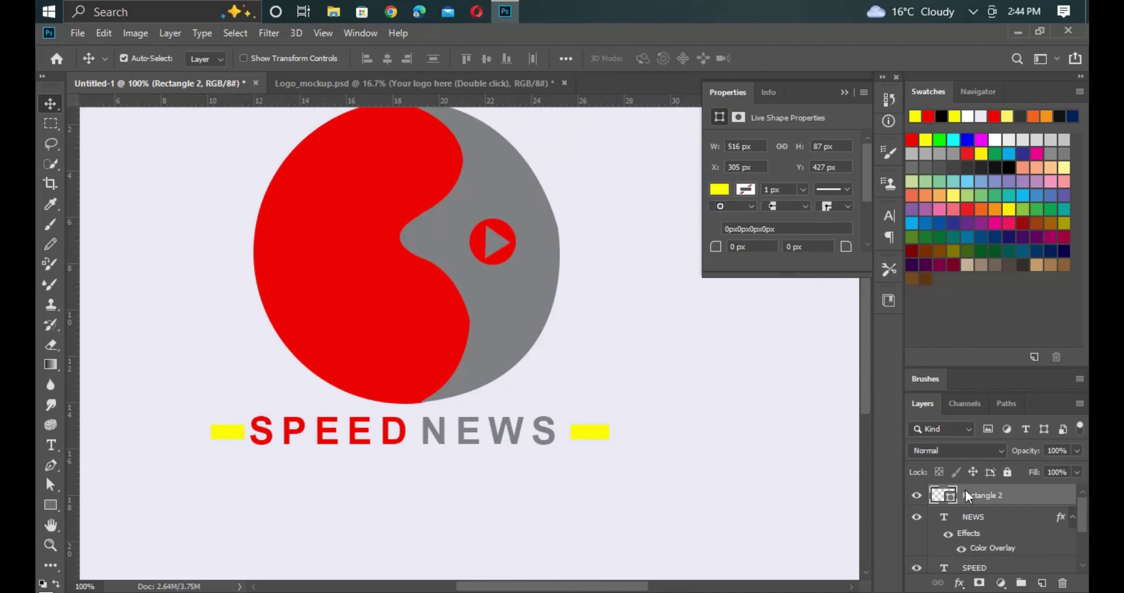
- Swap Rectangle 2's Gradient Overlay for a grey Color Overlay on the side bars
{"action": "right_click", "coordinate": [980, 500]}
{"action": "left_click", "coordinate": [455, 447]}
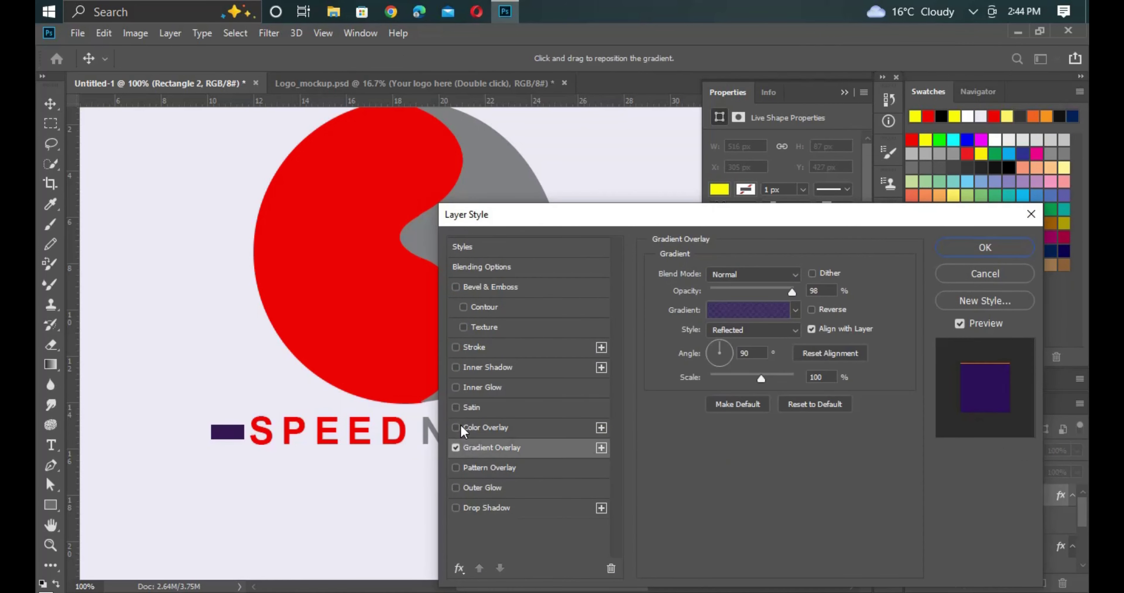
{"action": "left_click", "coordinate": [455, 428]}
{"action": "left_click", "coordinate": [456, 447]}
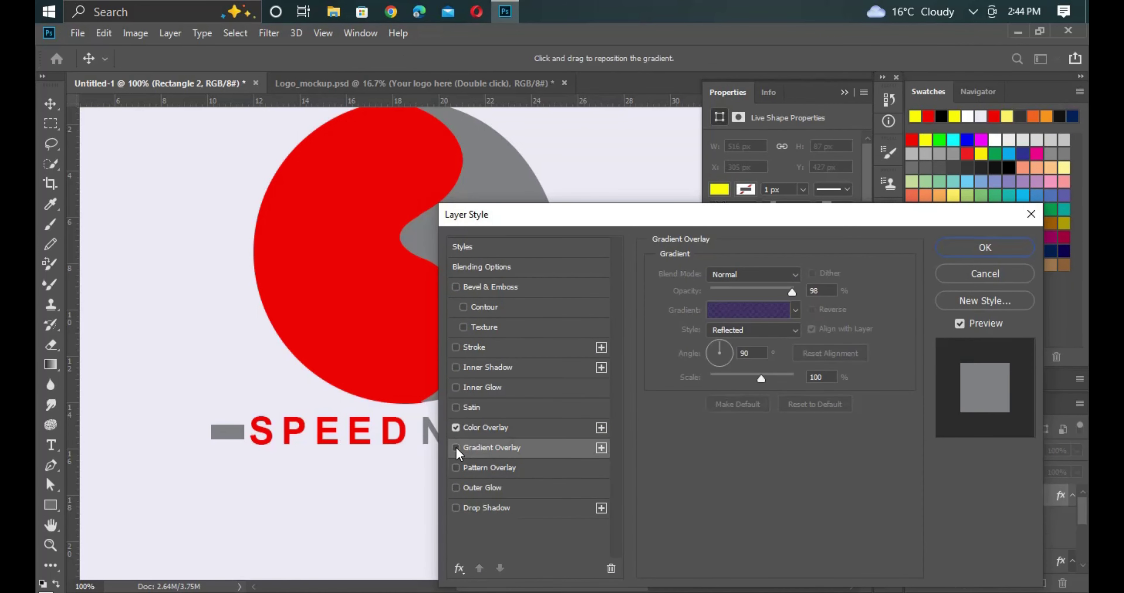
{"action": "left_click", "coordinate": [1001, 248]}
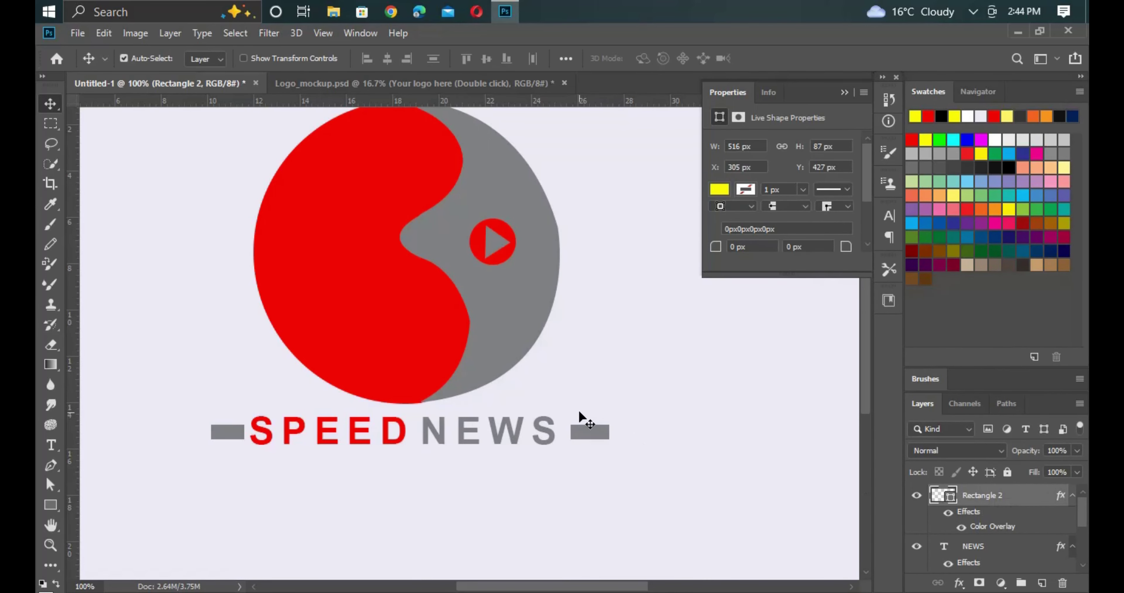
- Duplicate the grey side bars layer and shift the copy to the right
{"action": "key", "text": "ctrl+j"}
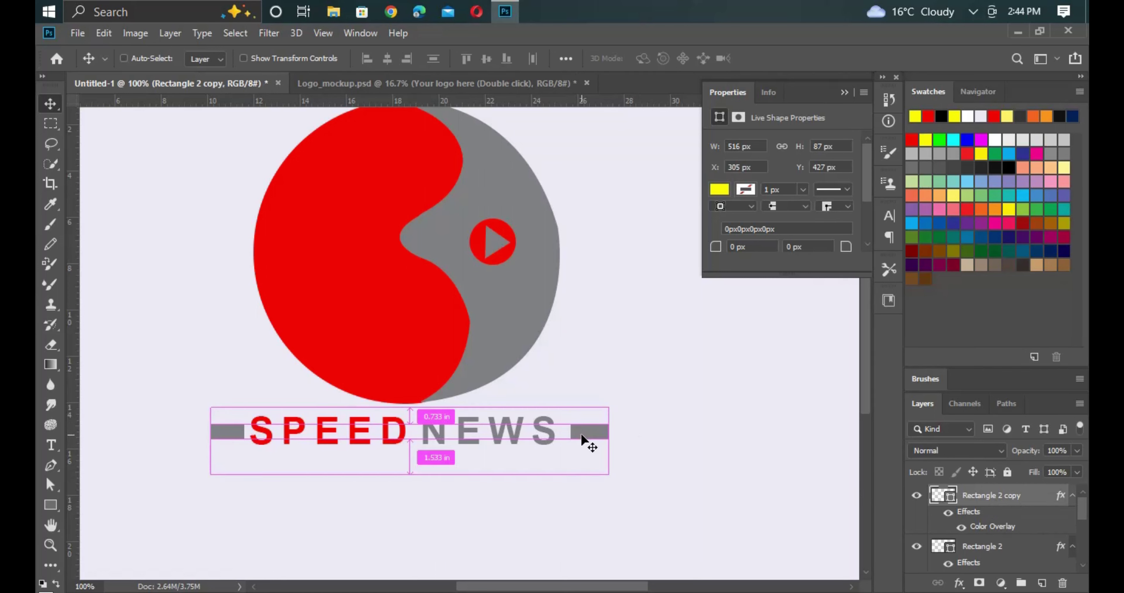
{"action": "key", "text": "ctrl+t"}
{"action": "left_click_drag", "start_coordinate": [581, 433], "coordinate": [636, 437]}
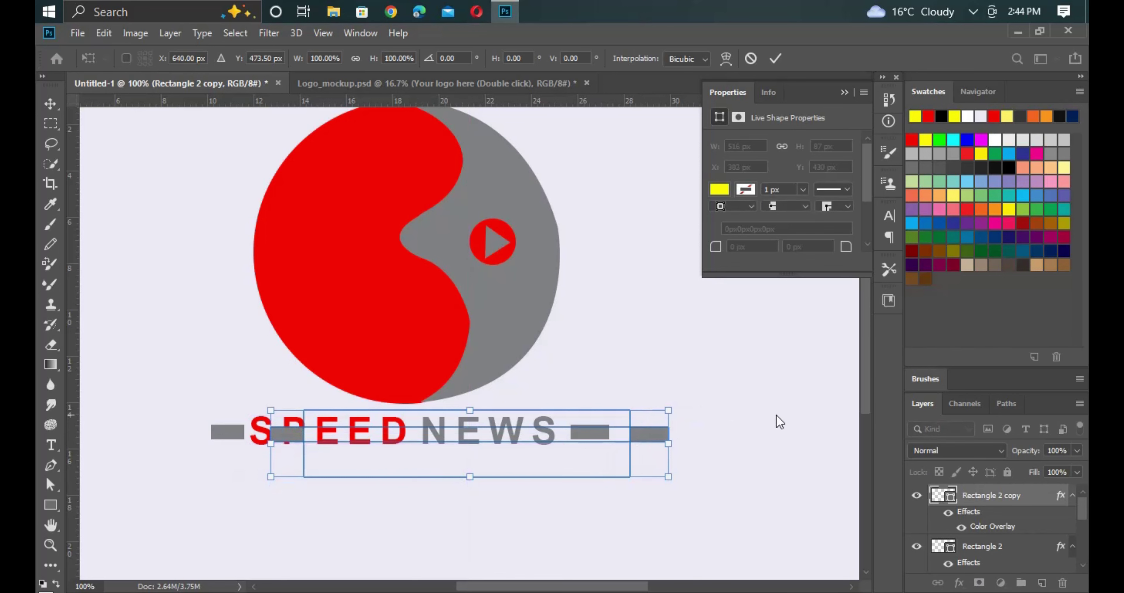
{"action": "key", "text": "Return"}
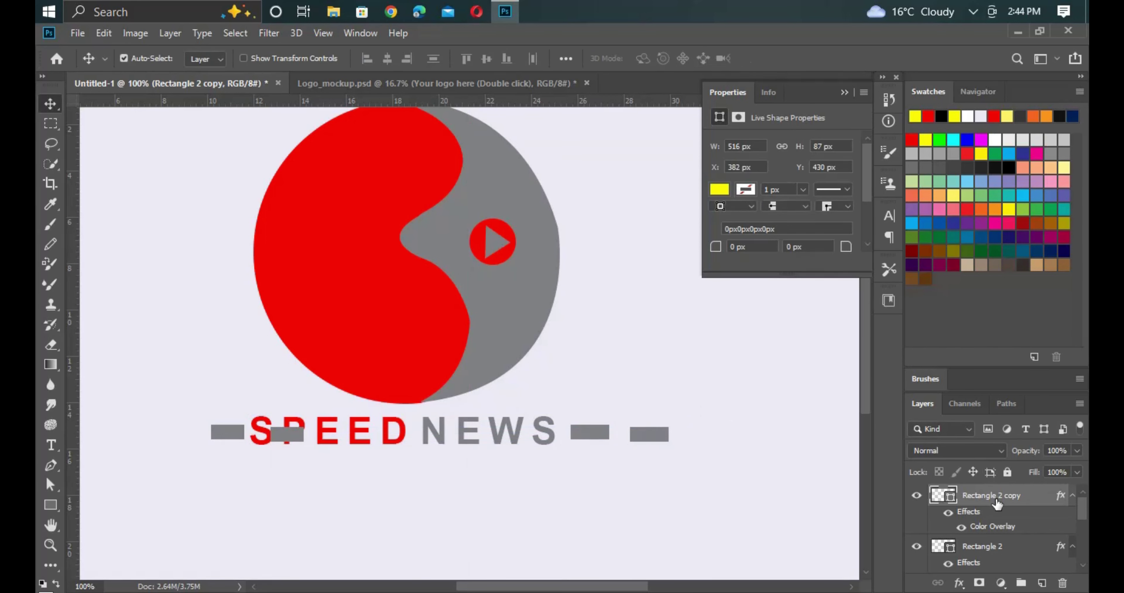
- Rasterize Rectangle 2 and erase its grey bar right of NEWS
{"action": "left_click", "coordinate": [602, 434]}
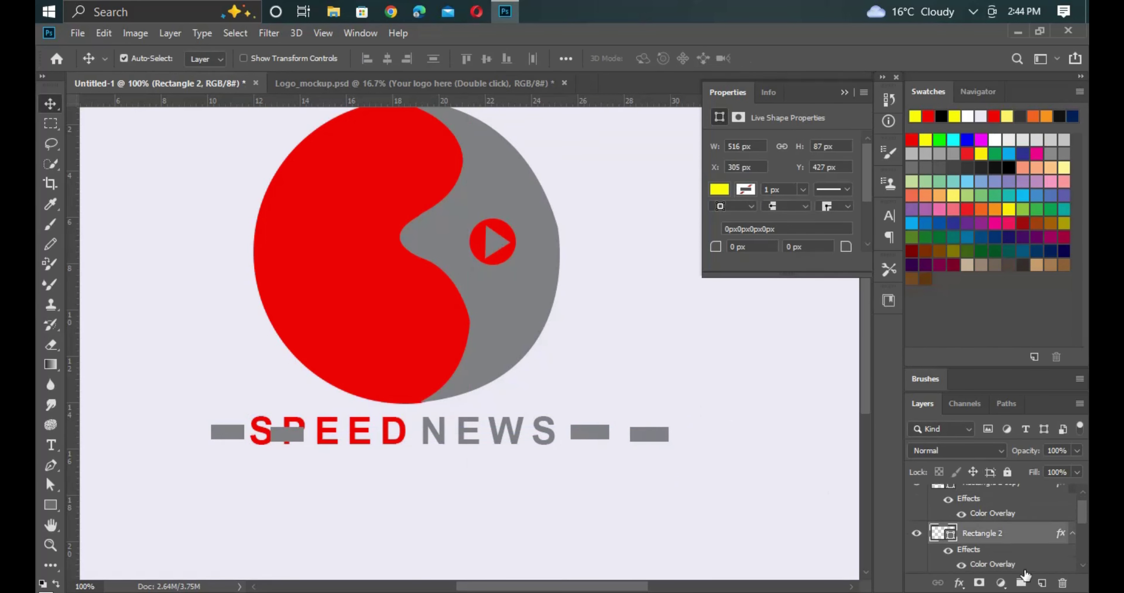
{"action": "right_click", "coordinate": [999, 541]}
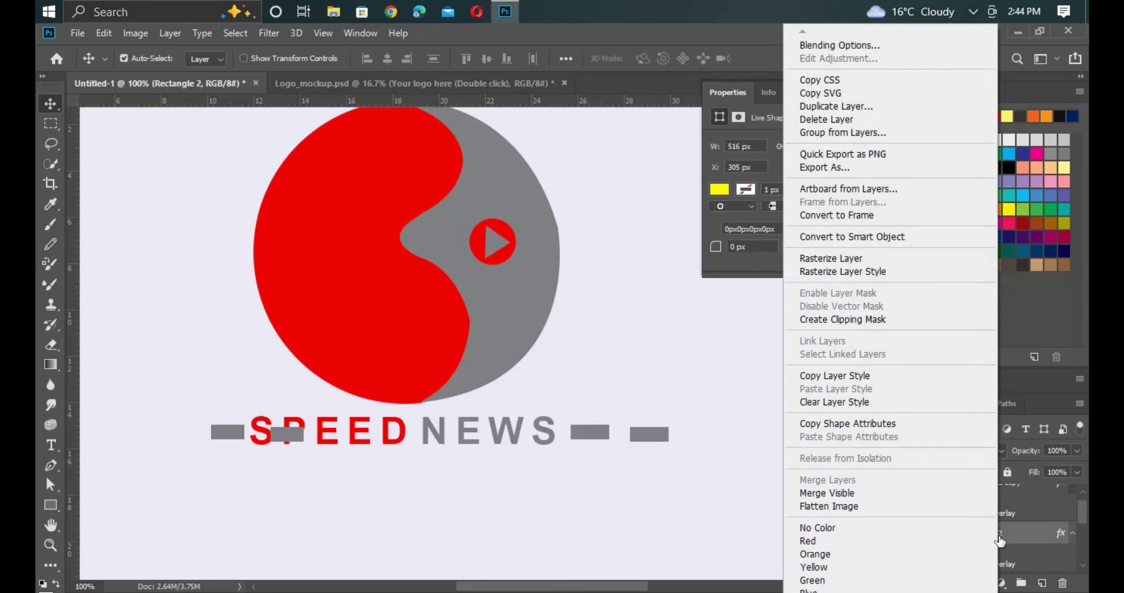
{"action": "left_click", "coordinate": [838, 258]}
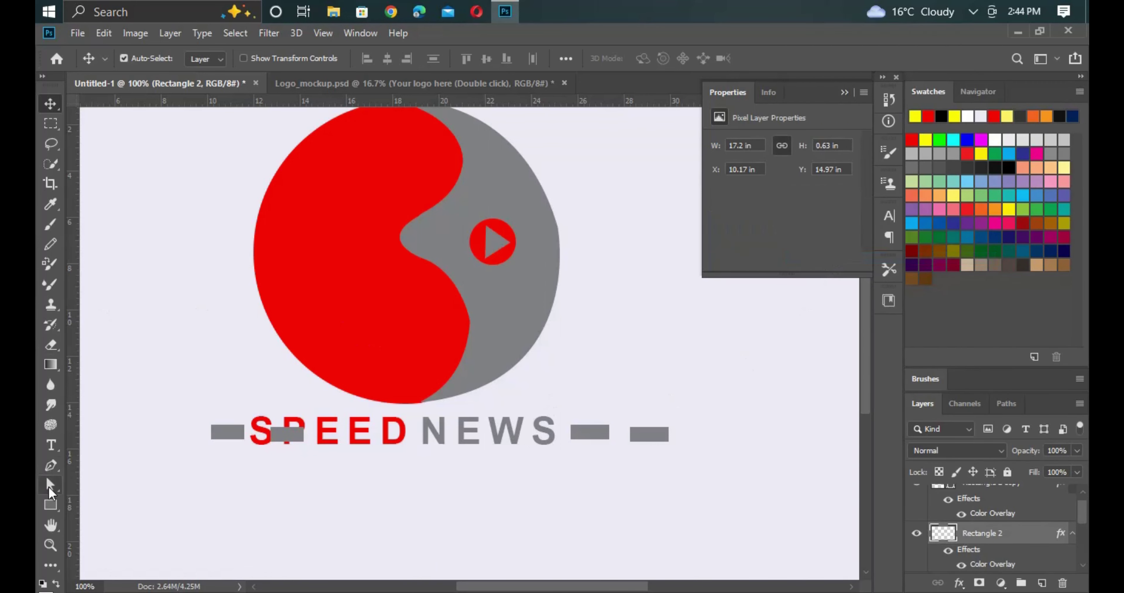
{"action": "left_click", "coordinate": [51, 345]}
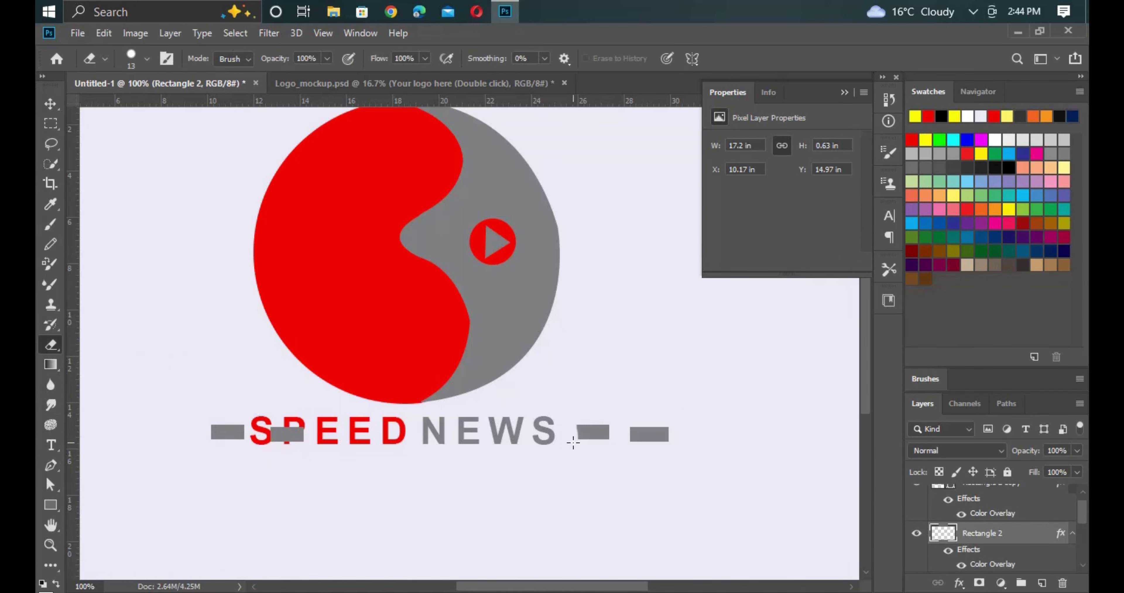
{"action": "mouse_move", "coordinate": [573, 442]}
{"action": "left_mouse_down"}
{"action": "mouse_move", "coordinate": [595, 426]}
{"action": "mouse_move", "coordinate": [584, 429]}
{"action": "left_mouse_up"}
{"action": "left_click", "coordinate": [601, 408]}
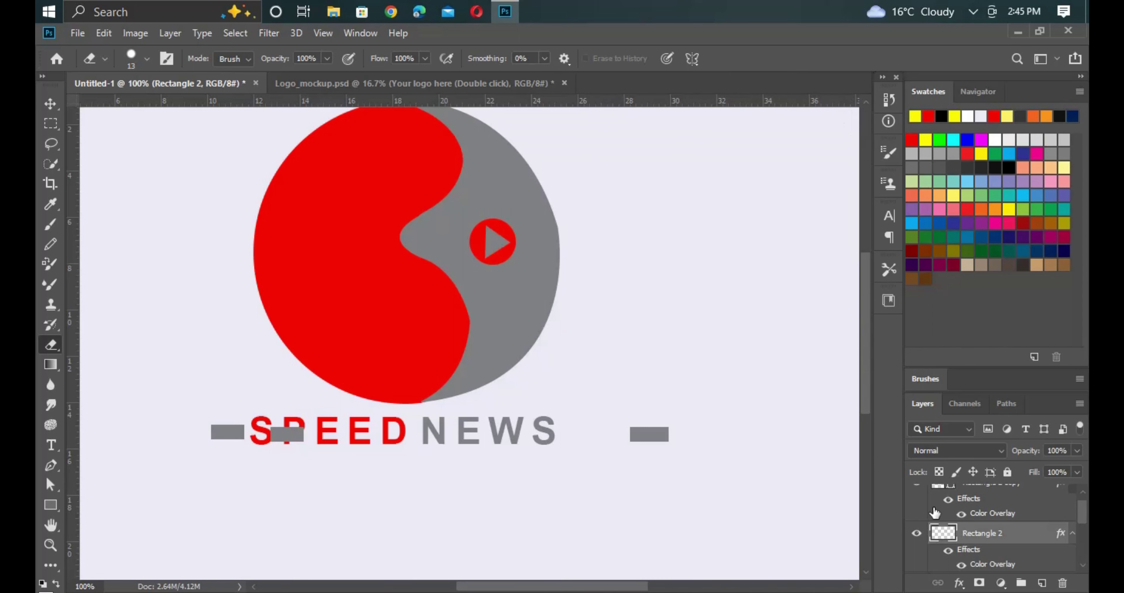
{"action": "scroll", "coordinate": [1032, 524], "scroll_direction": "up", "scroll_amount": 1}
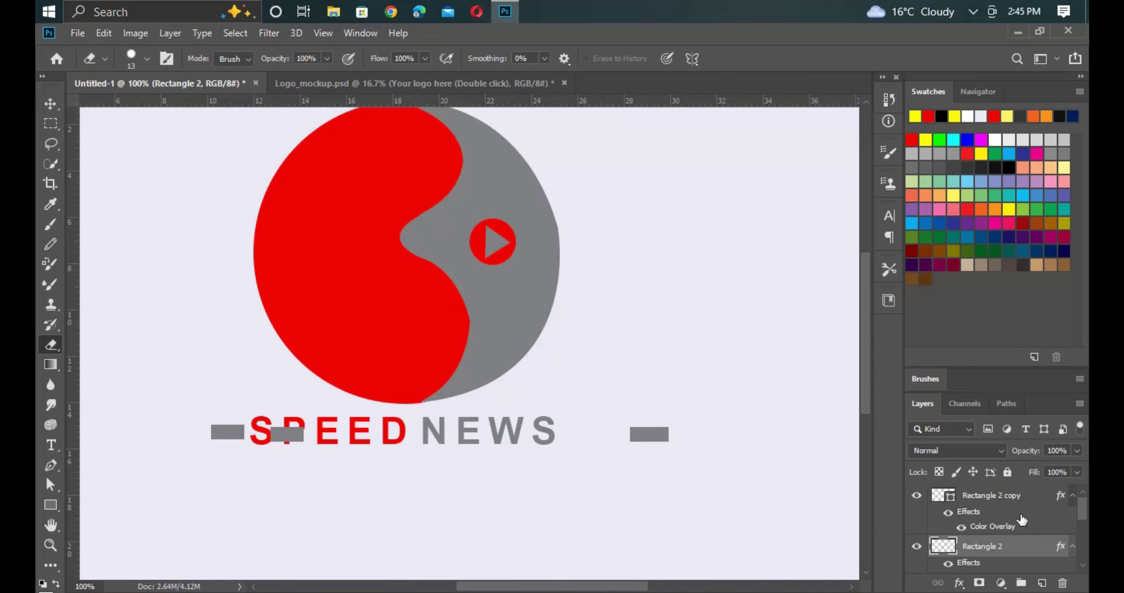
{"action": "right_click", "coordinate": [1008, 496]}
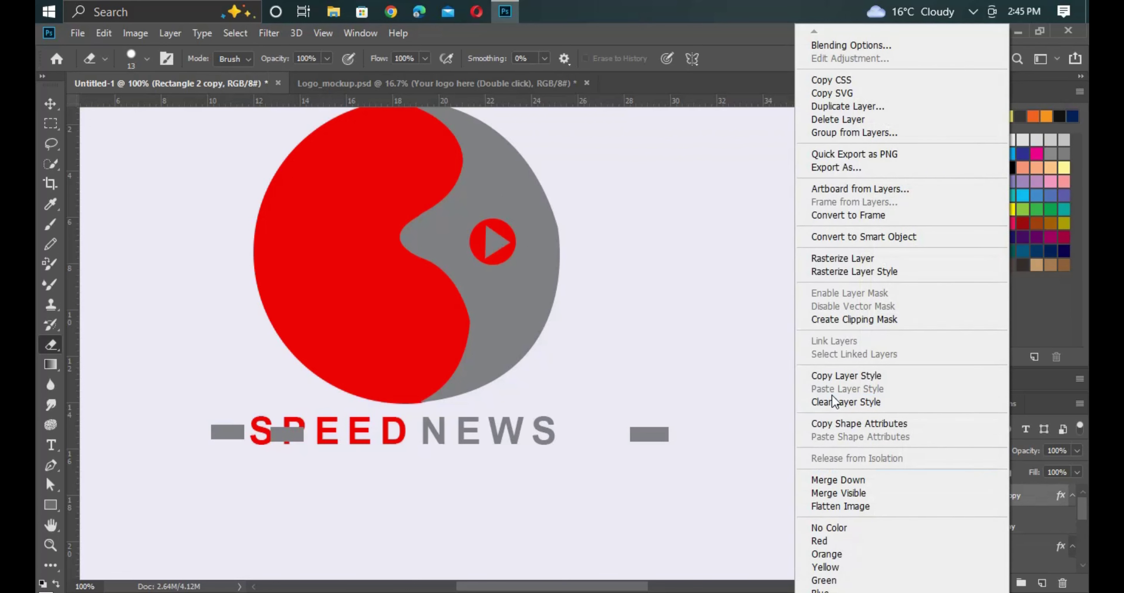
- Rasterize Rectangle 2 copy, erase its bar over the P, and nudge the right bar against NEWS
{"action": "left_click", "coordinate": [836, 259]}
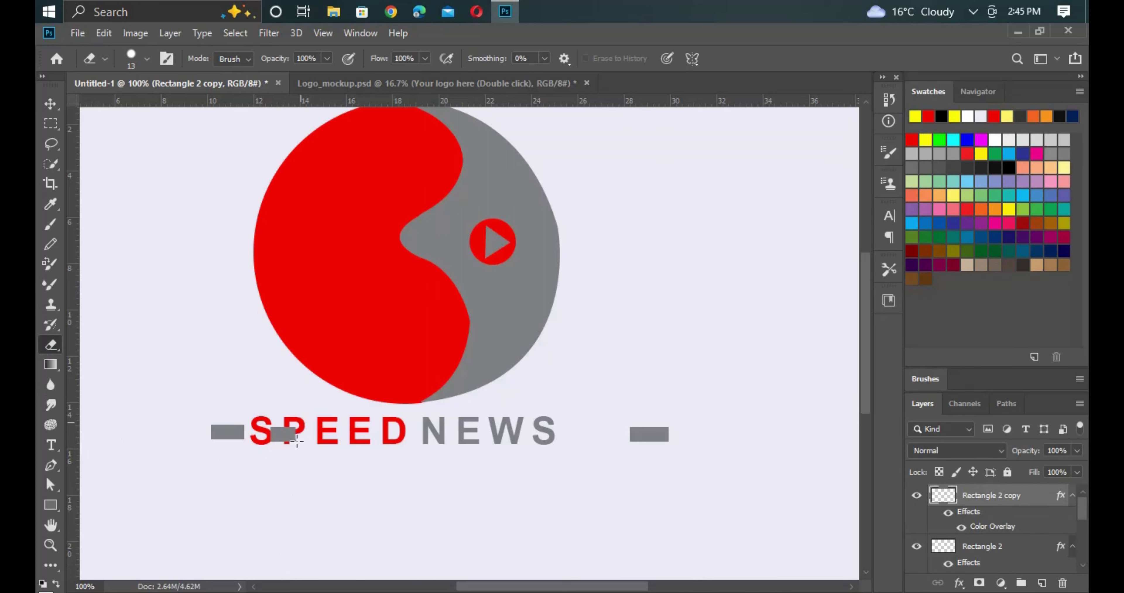
{"action": "left_click_drag", "start_coordinate": [297, 441], "coordinate": [288, 420]}
{"action": "key", "text": "ctrl+t"}
{"action": "key", "text": "Left"}
{"action": "key", "text": "Left"}
{"action": "key", "text": "Left"}
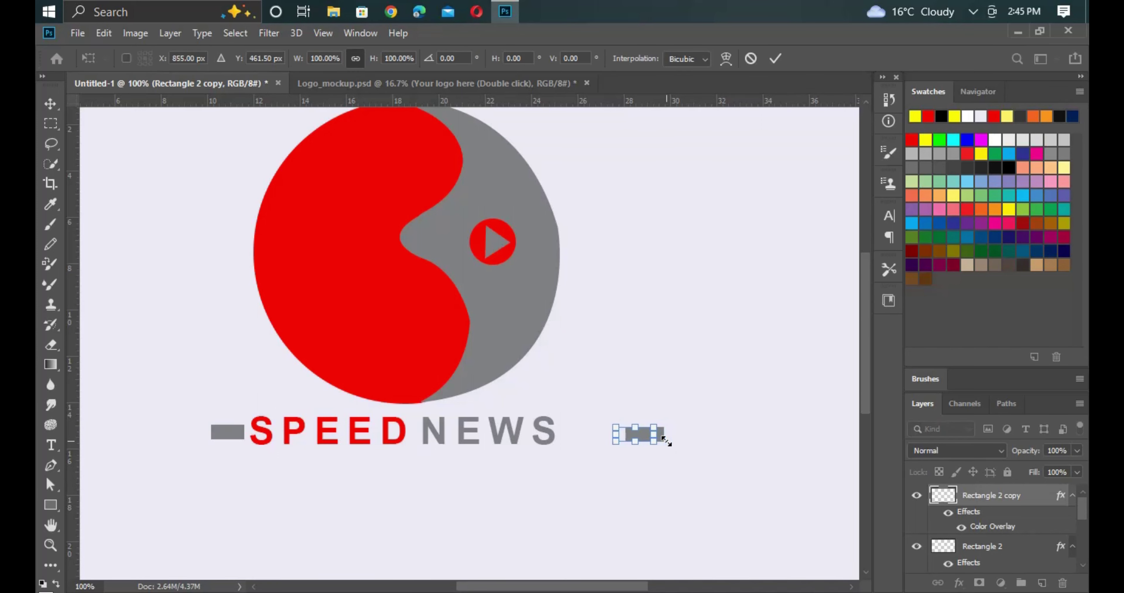
{"action": "key", "text": "Left"}
{"action": "key", "text": "Left"}
{"action": "key", "text": "Left"}
{"action": "key", "text": "Left"}
{"action": "key", "text": "Left"}
{"action": "key", "text": "Left"}
{"action": "key", "text": "Left"}
{"action": "key", "text": "Left"}
{"action": "key", "text": "Left"}
{"action": "key", "text": "Left"}
{"action": "key", "text": "Left"}
{"action": "key", "text": "Left"}
{"action": "key", "text": "Left"}
{"action": "key", "text": "Left"}
{"action": "key", "text": "Left"}
{"action": "key", "text": "Left"}
{"action": "key", "text": "Left"}
{"action": "key", "text": "Left"}
{"action": "key", "text": "Left"}
{"action": "key", "text": "Left"}
{"action": "key", "text": "Left"}
{"action": "key", "text": "Left"}
{"action": "key", "text": "Left"}
{"action": "key", "text": "Left"}
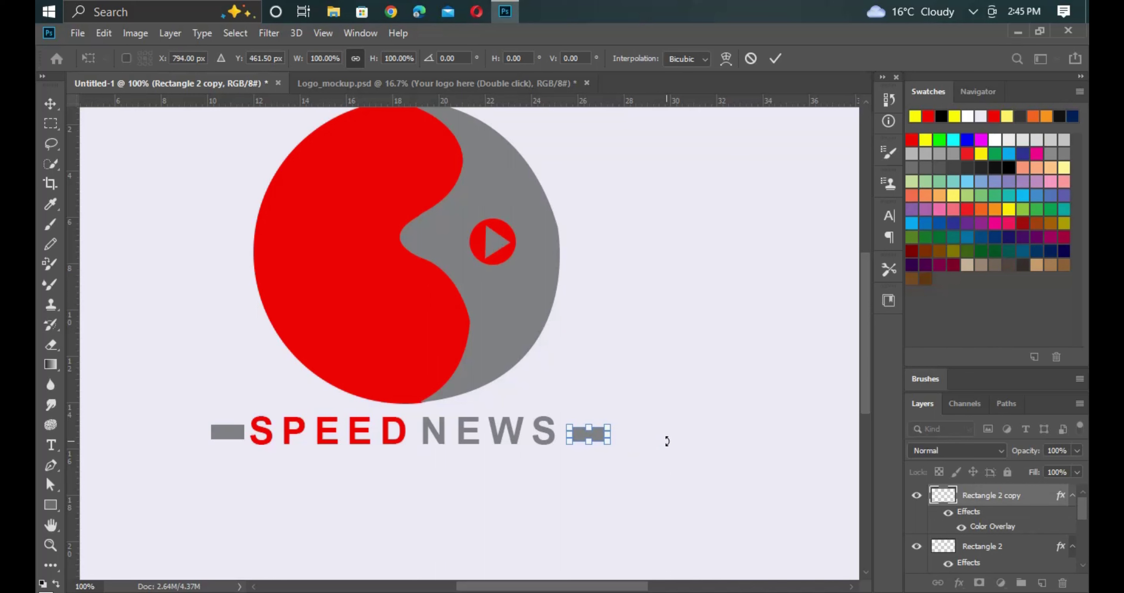
{"action": "key", "text": "Left"}
{"action": "key", "text": "Left"}
{"action": "key", "text": "Left"}
{"action": "key", "text": "Left"}
{"action": "key", "text": "Left"}
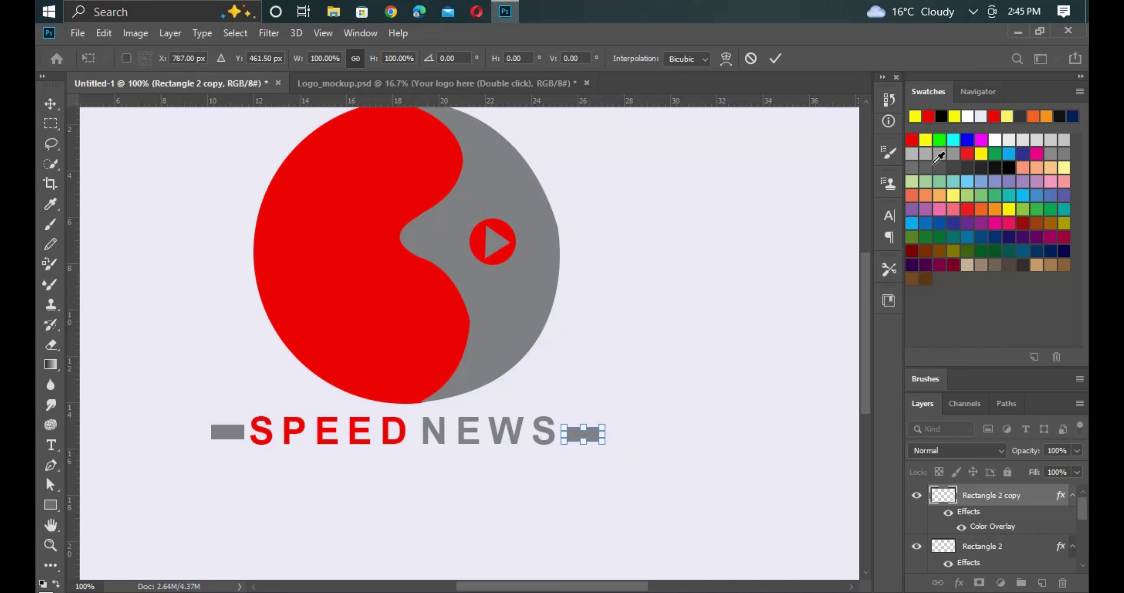
{"action": "left_click", "coordinate": [775, 58]}
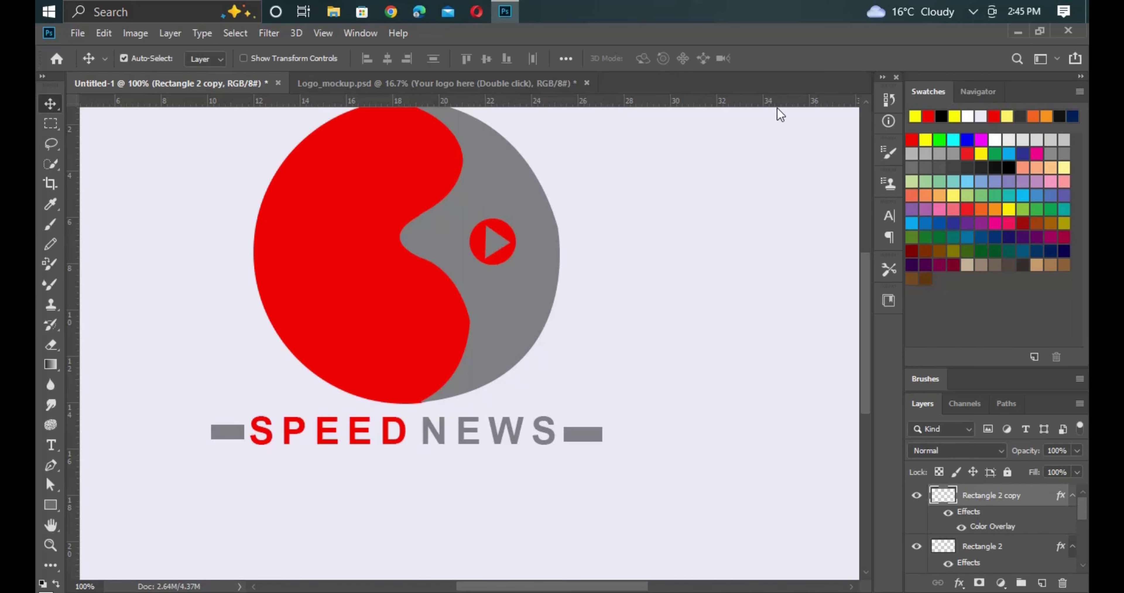
- Give the bar right of NEWS a red #ff0000 Color Overlay sampled from the S shape
{"action": "right_click", "coordinate": [974, 501]}
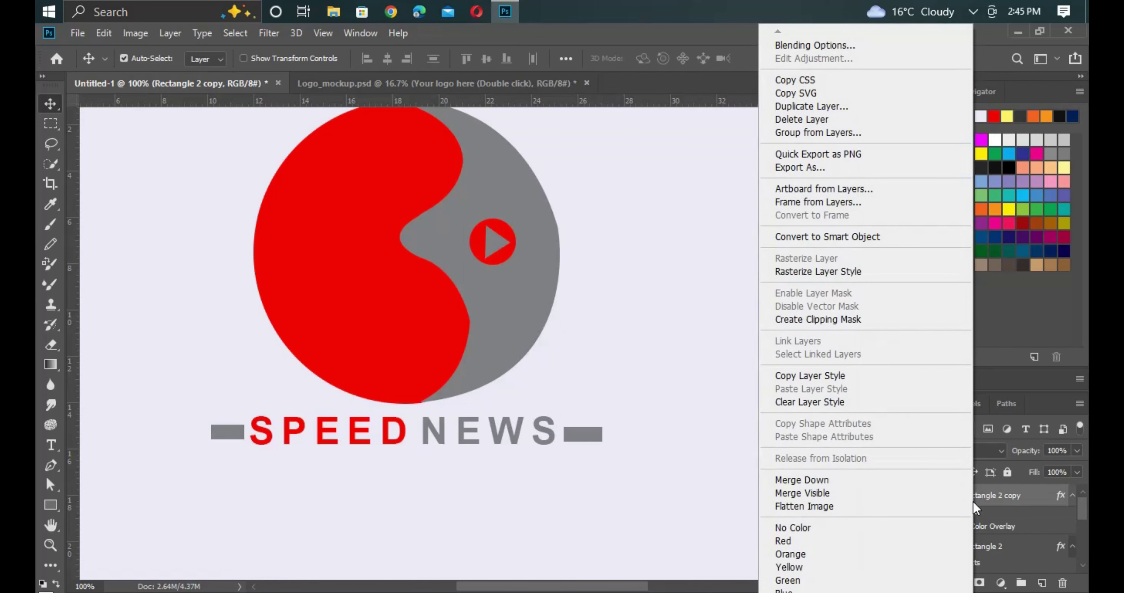
{"action": "left_click", "coordinate": [807, 47]}
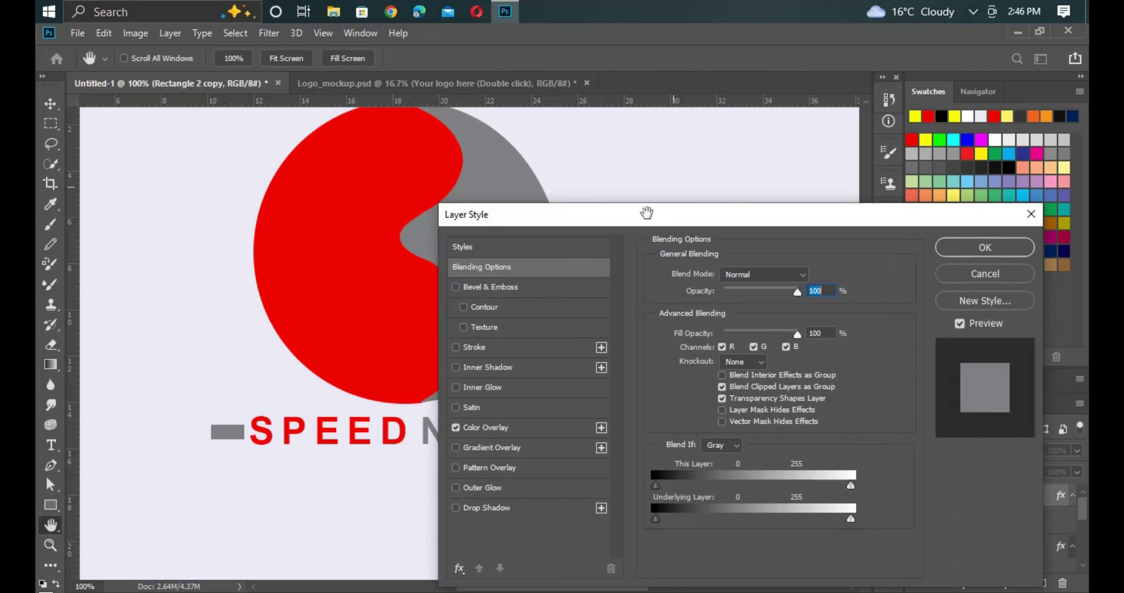
{"action": "left_click", "coordinate": [492, 429]}
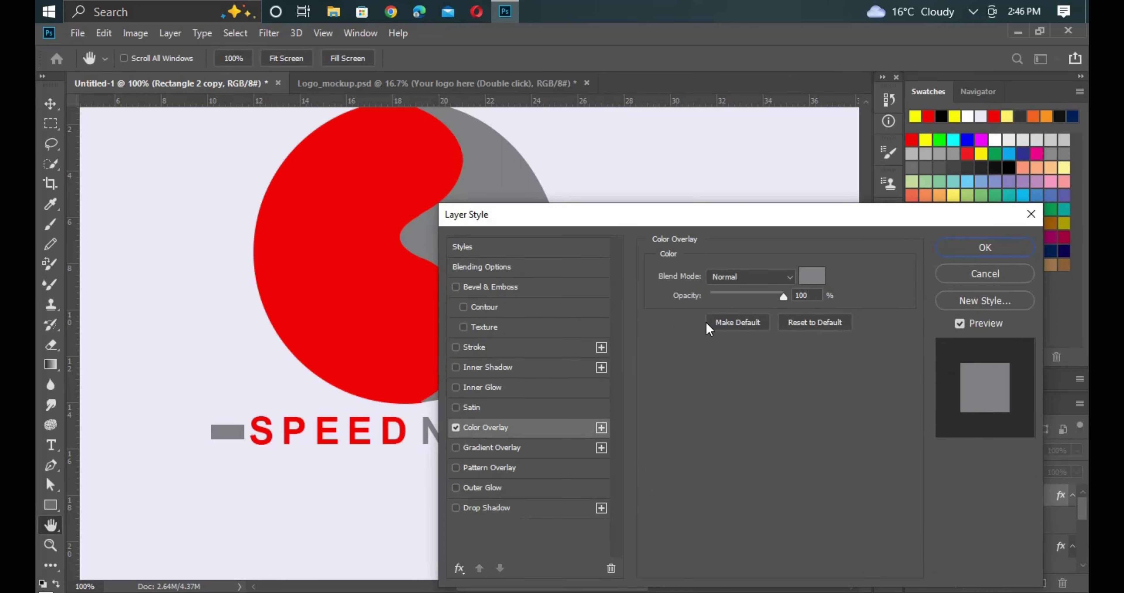
{"action": "left_click", "coordinate": [812, 275]}
{"action": "left_click", "coordinate": [303, 276]}
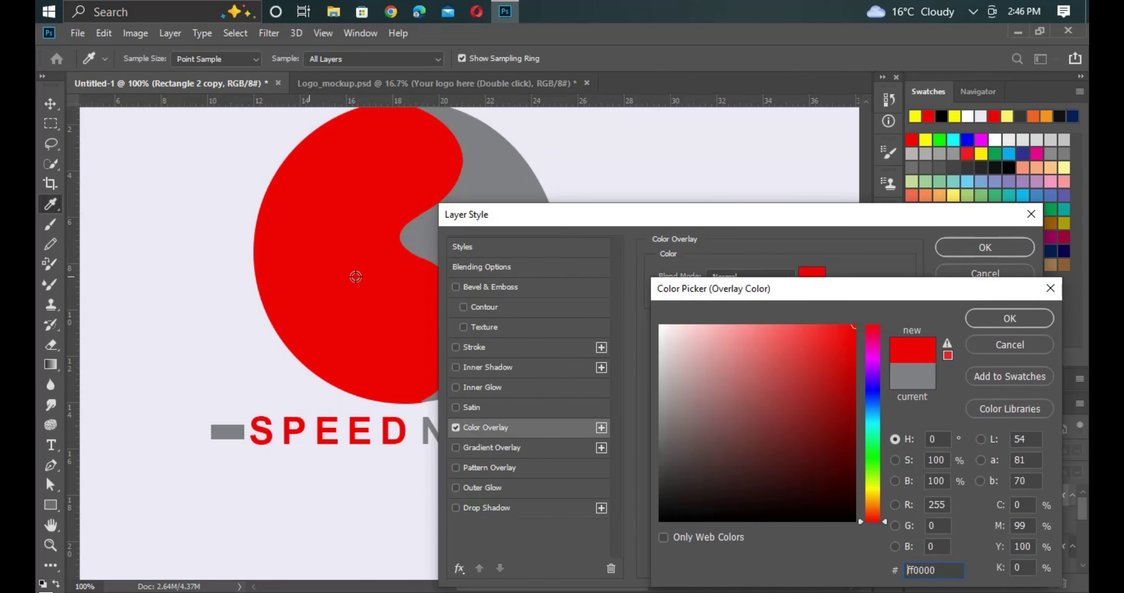
{"action": "left_click", "coordinate": [1006, 320]}
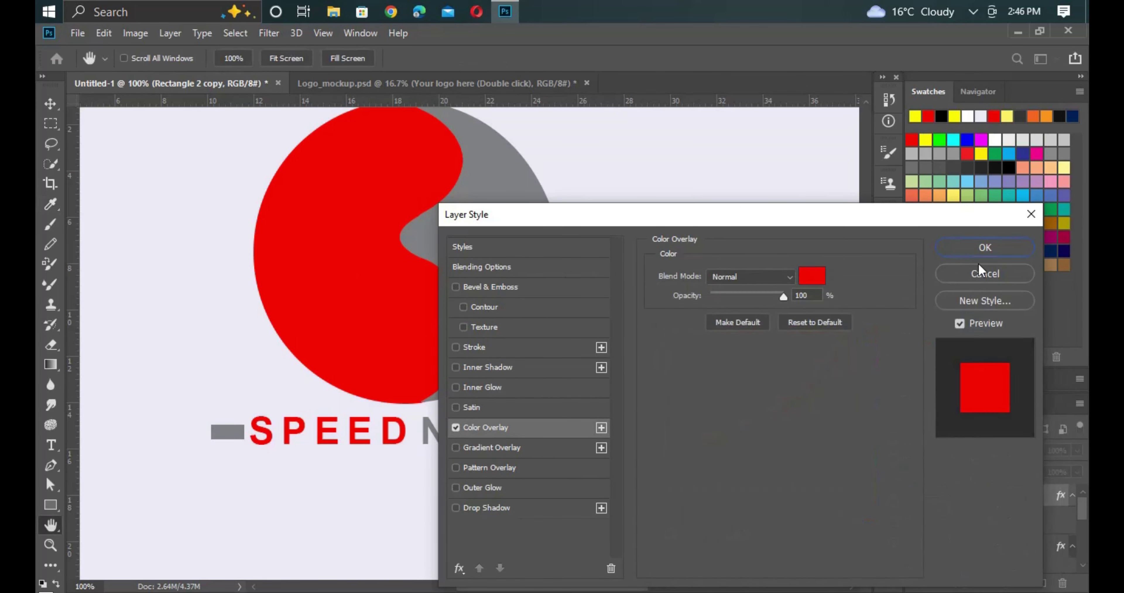
{"action": "left_click", "coordinate": [977, 248]}
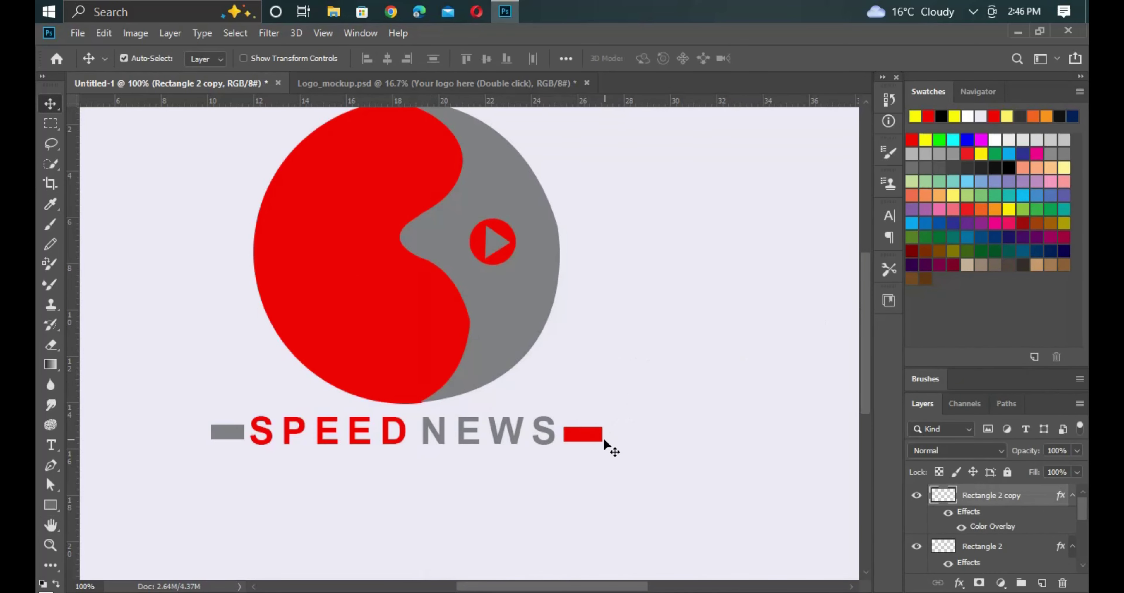
- Merge the red and grey side bar layers into one layer
{"action": "left_click_drag", "start_coordinate": [581, 437], "coordinate": [580, 435]}
{"action": "key", "text": "ctrl+minus"}
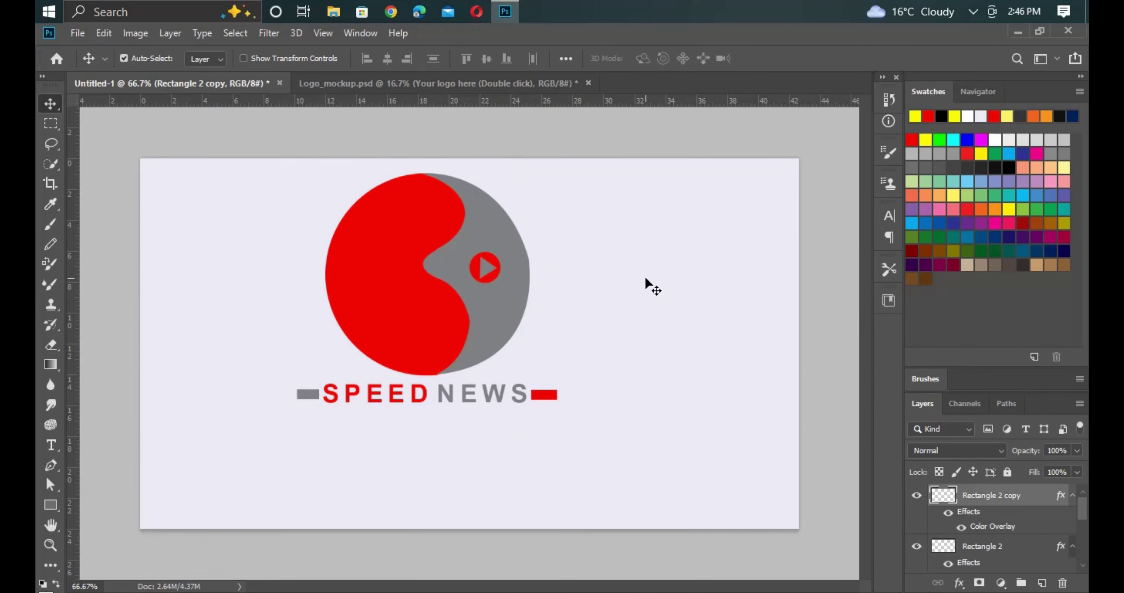
{"action": "left_click", "coordinate": [161, 182]}
{"action": "left_click_drag", "start_coordinate": [263, 388], "coordinate": [570, 429]}
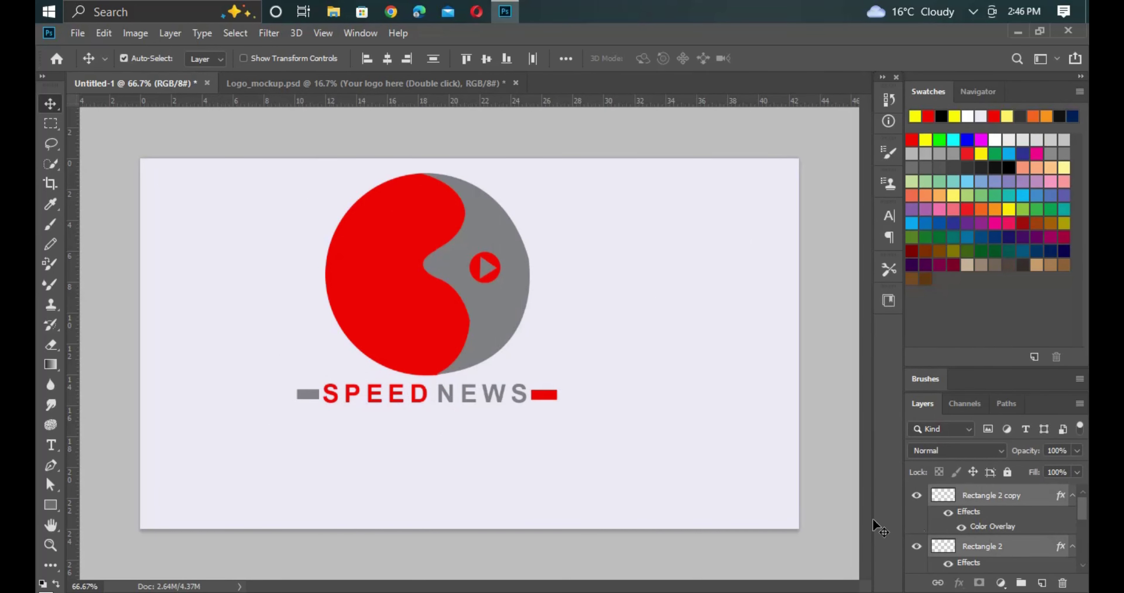
{"action": "right_click", "coordinate": [1004, 543]}
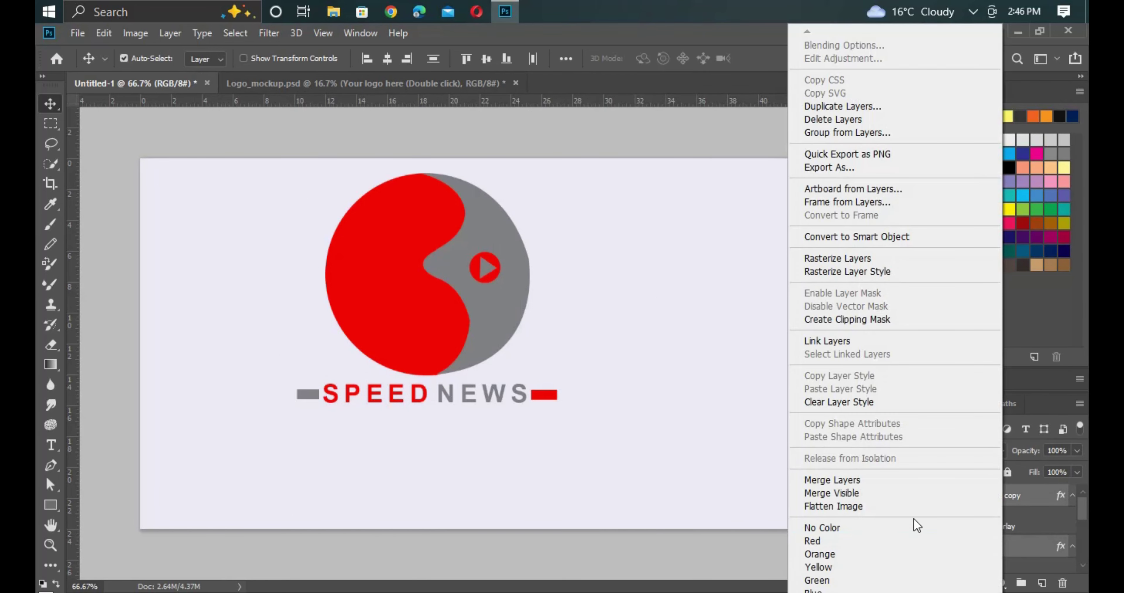
{"action": "left_click", "coordinate": [896, 480]}
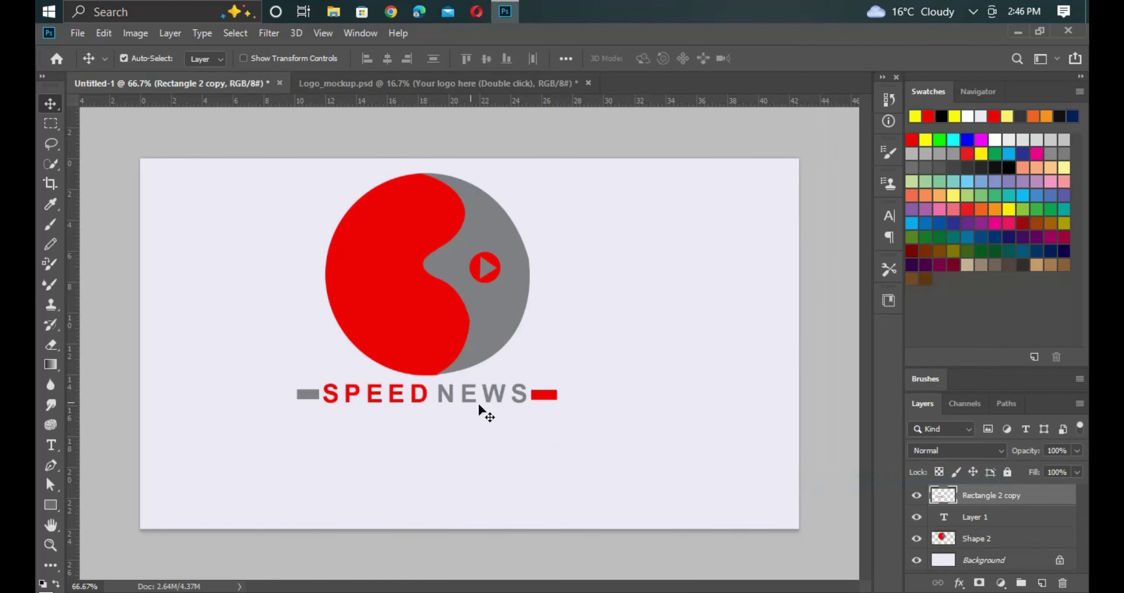
- Nudge the merged side bars 6 px up
{"action": "key", "text": "ctrl+t"}
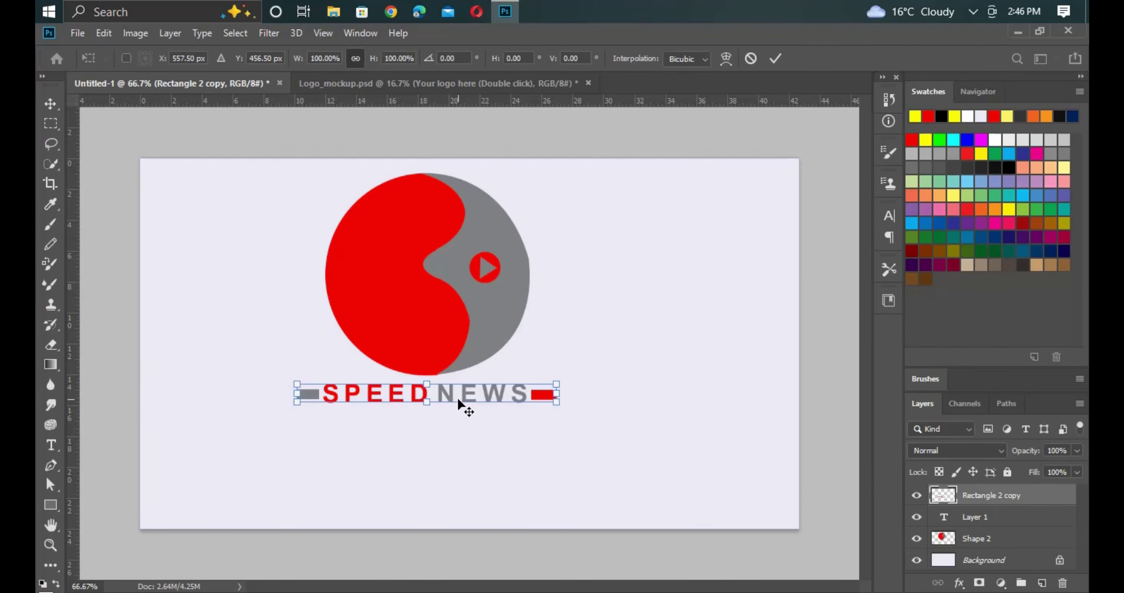
{"action": "key", "text": "Up"}
{"action": "key", "text": "Up"}
{"action": "key", "text": "Up"}
{"action": "key", "text": "Up"}
{"action": "key", "text": "Up"}
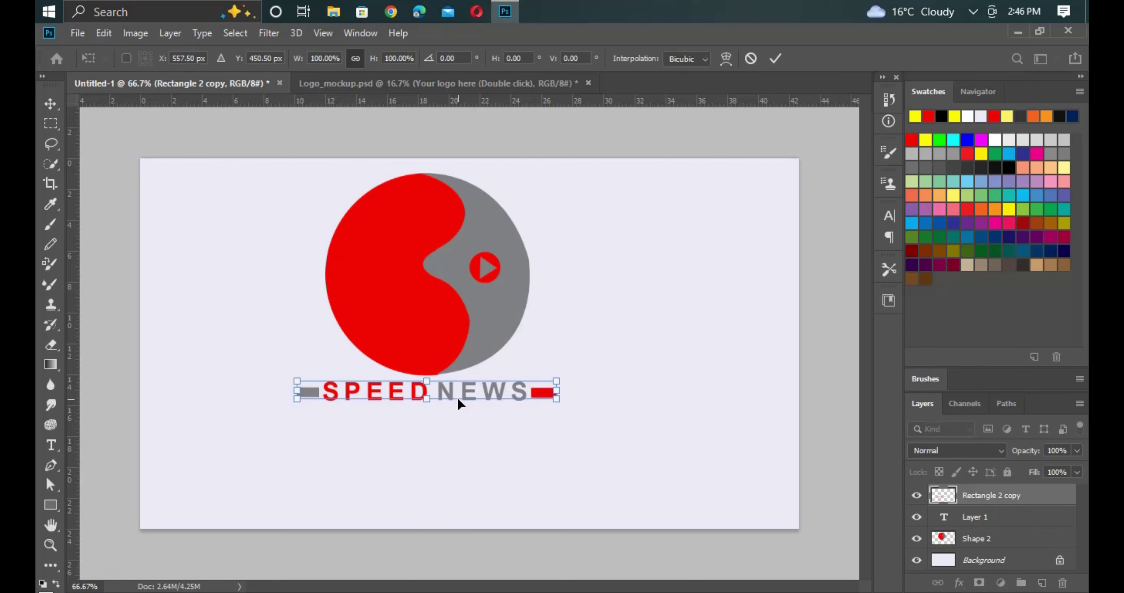
{"action": "key", "text": "Up"}
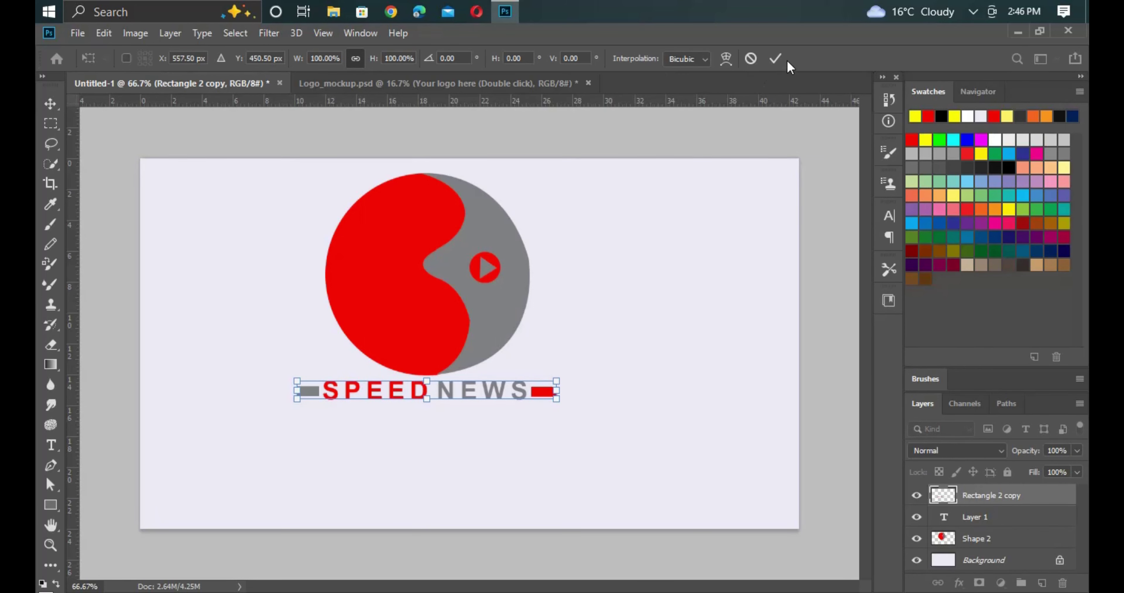
{"action": "left_click", "coordinate": [783, 60]}
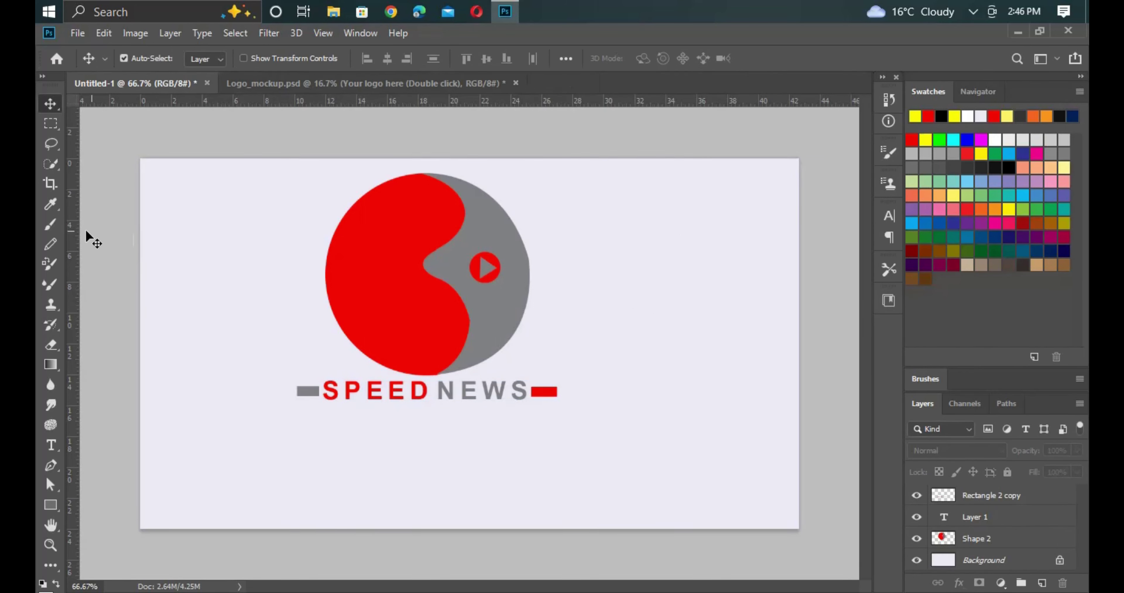
- Merge the S-curve circle and side bar layers into one Rectangle 2 copy layer
{"action": "left_click_drag", "start_coordinate": [172, 191], "coordinate": [574, 442]}
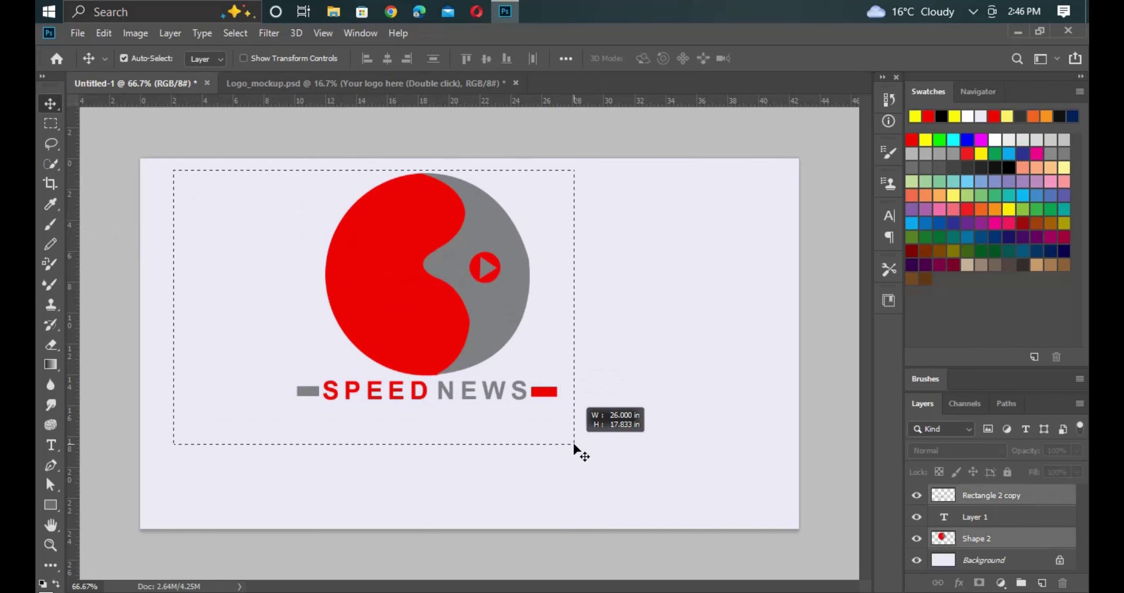
{"action": "right_click", "coordinate": [1010, 545]}
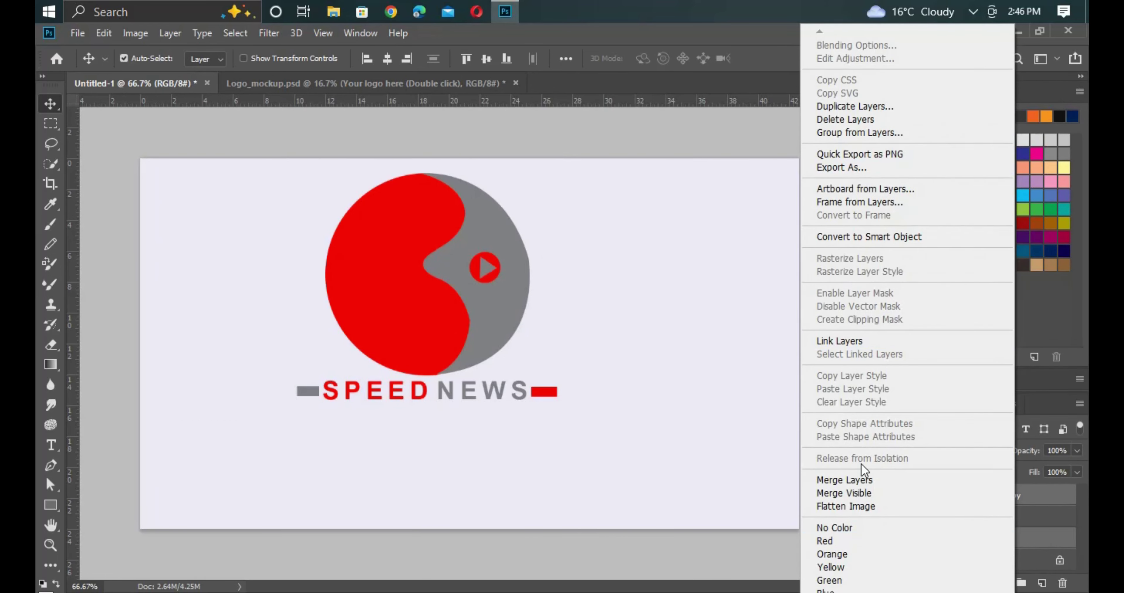
{"action": "left_click", "coordinate": [864, 476]}
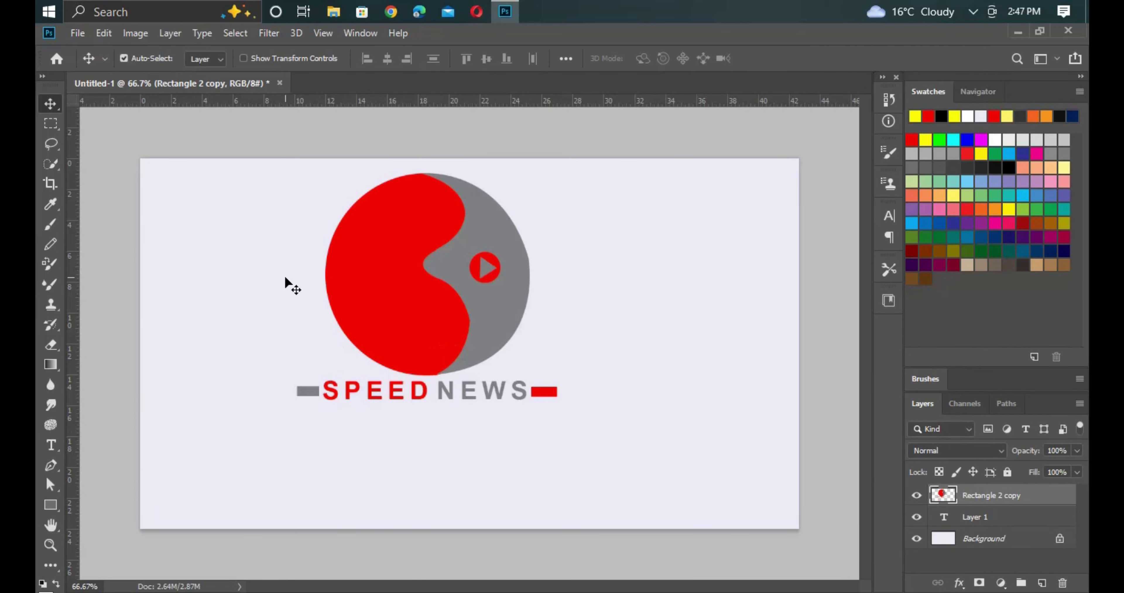
{"action": "left_click", "coordinate": [79, 34]}
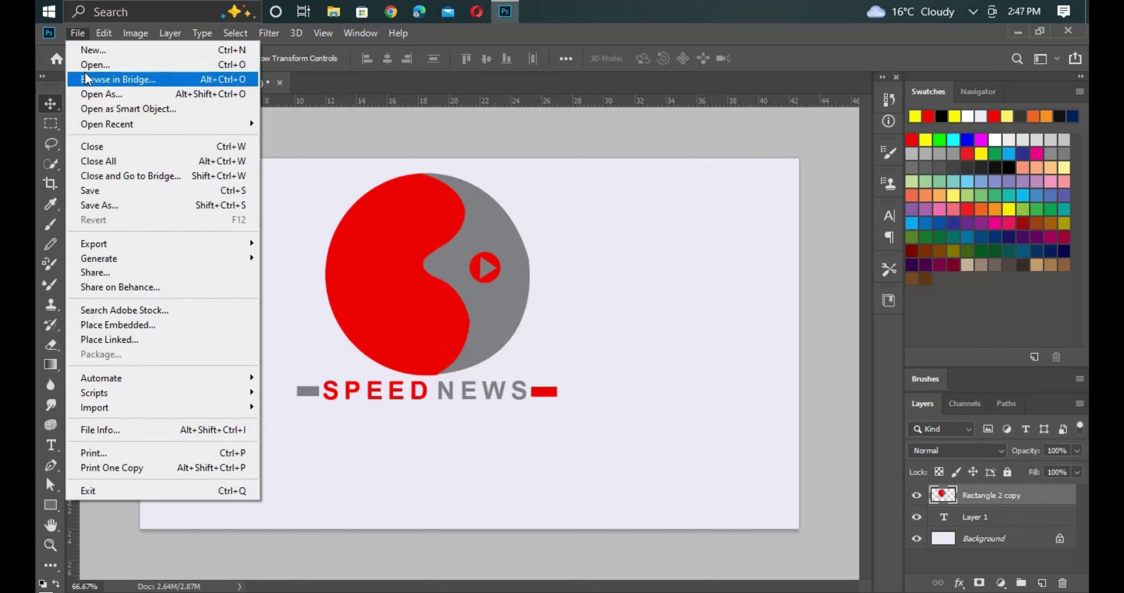
- Open Logo_mockup.psd and its 'Your logo here' smart object, then hide the logo's white Background
{"action": "left_click", "coordinate": [94, 63]}
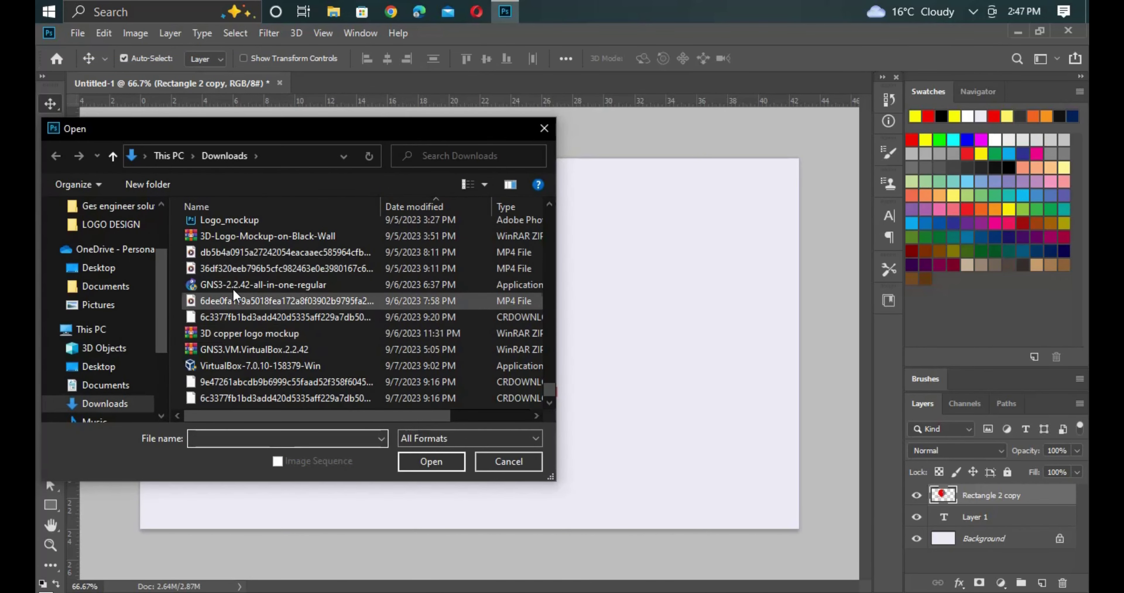
{"action": "left_click", "coordinate": [237, 223]}
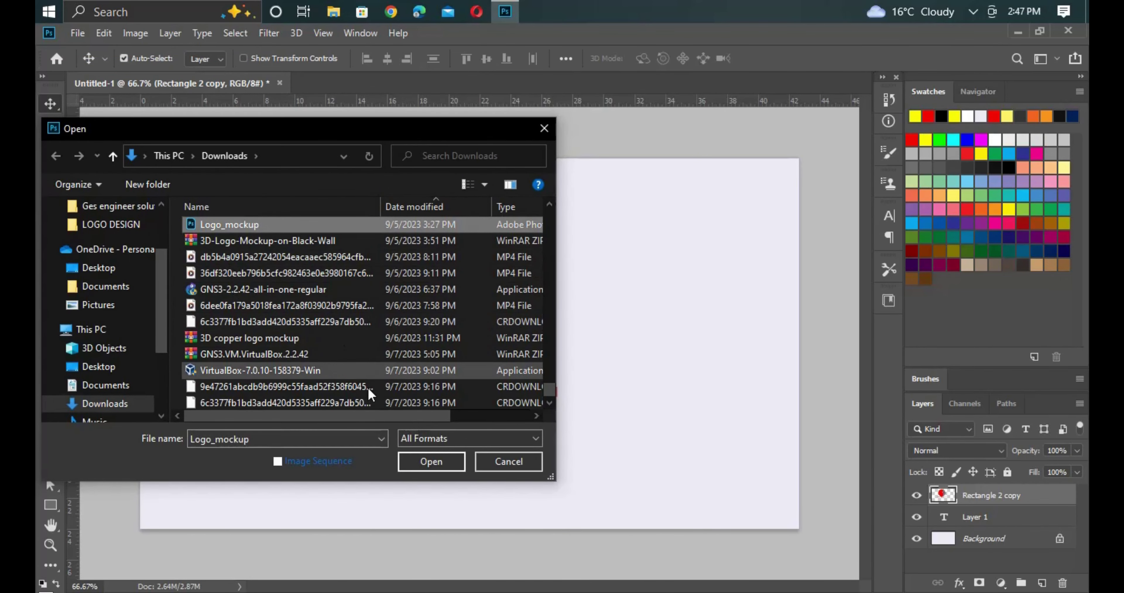
{"action": "left_click", "coordinate": [409, 453]}
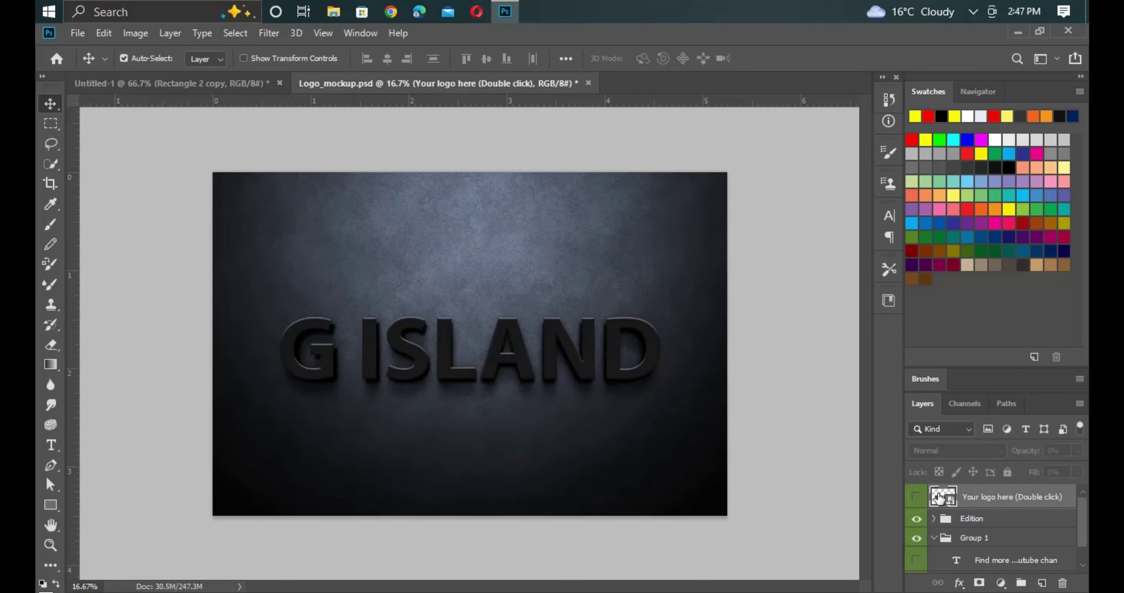
{"action": "double_click", "coordinate": [939, 497]}
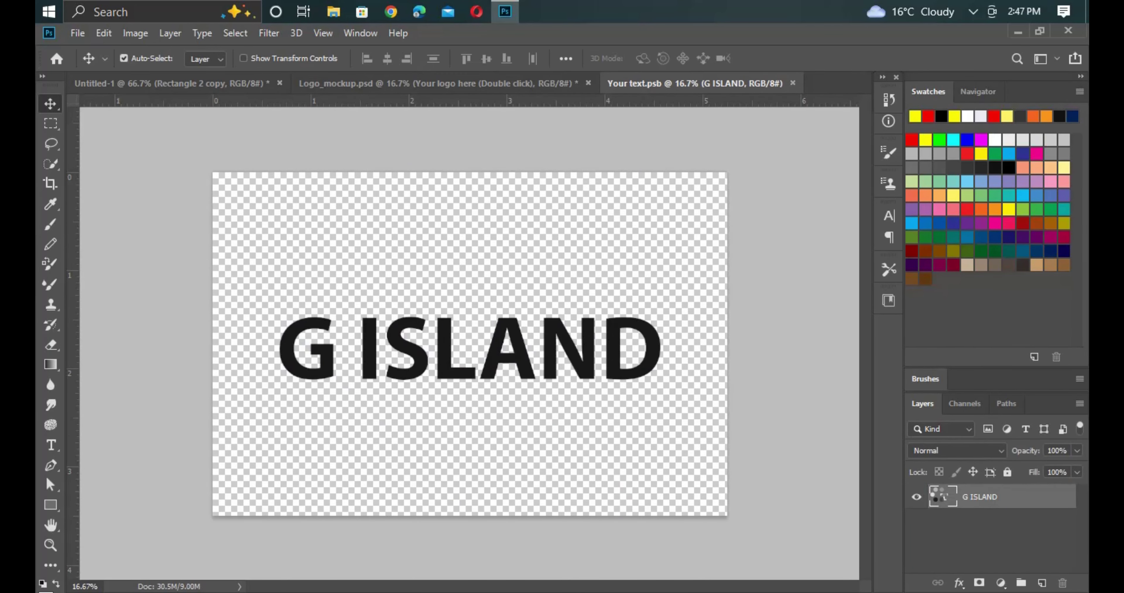
{"action": "left_click", "coordinate": [119, 79]}
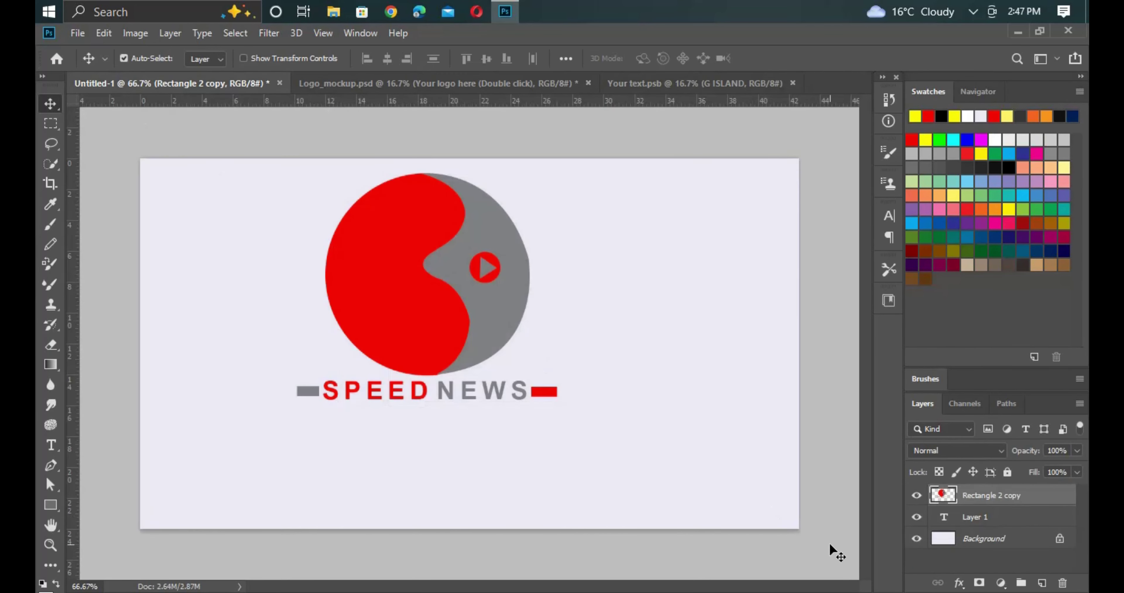
{"action": "left_click", "coordinate": [917, 538]}
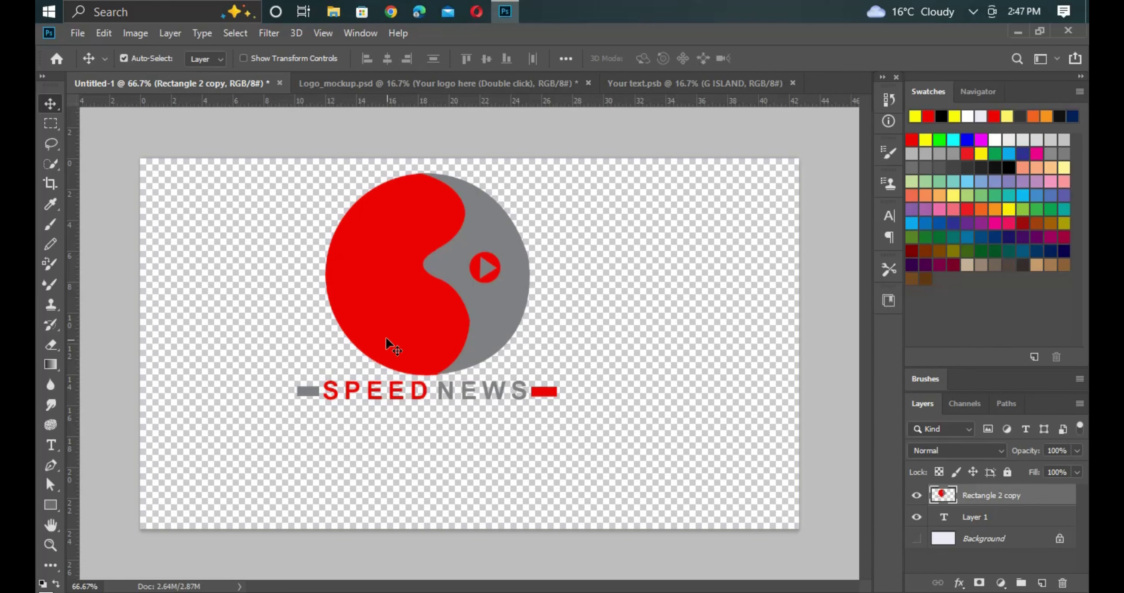
- Place the SPEED NEWS logo into Your text.psb at about 402% and hide the G ISLAND text
{"action": "left_click_drag", "start_coordinate": [381, 313], "coordinate": [634, 87]}
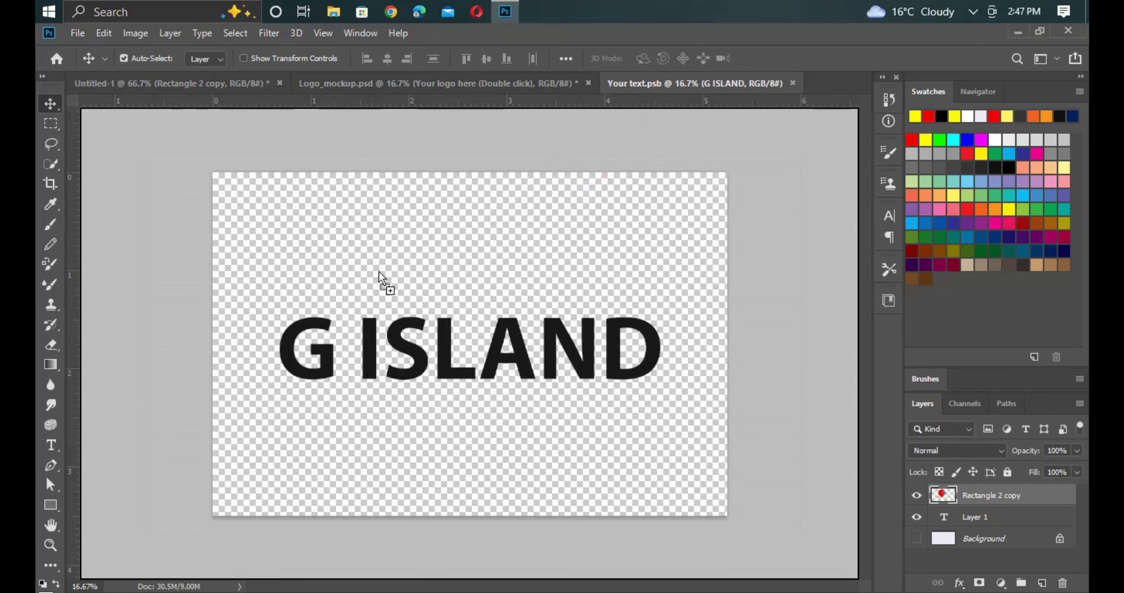
{"action": "left_click_drag", "start_coordinate": [634, 87], "coordinate": [378, 271]}
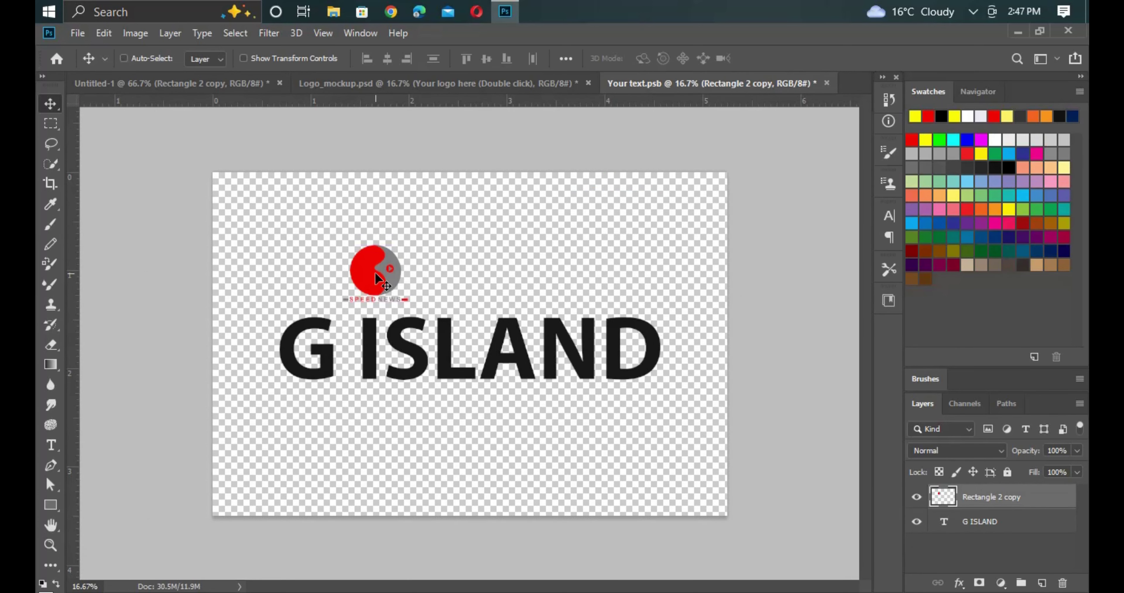
{"action": "key", "text": "ctrl+t"}
{"action": "mouse_move", "coordinate": [408, 301]}
{"action": "left_mouse_down"}
{"action": "mouse_move", "coordinate": [503, 481]}
{"action": "mouse_move", "coordinate": [532, 501]}
{"action": "left_mouse_up"}
{"action": "left_click_drag", "start_coordinate": [472, 372], "coordinate": [453, 341]}
{"action": "left_click_drag", "start_coordinate": [560, 421], "coordinate": [586, 439]}
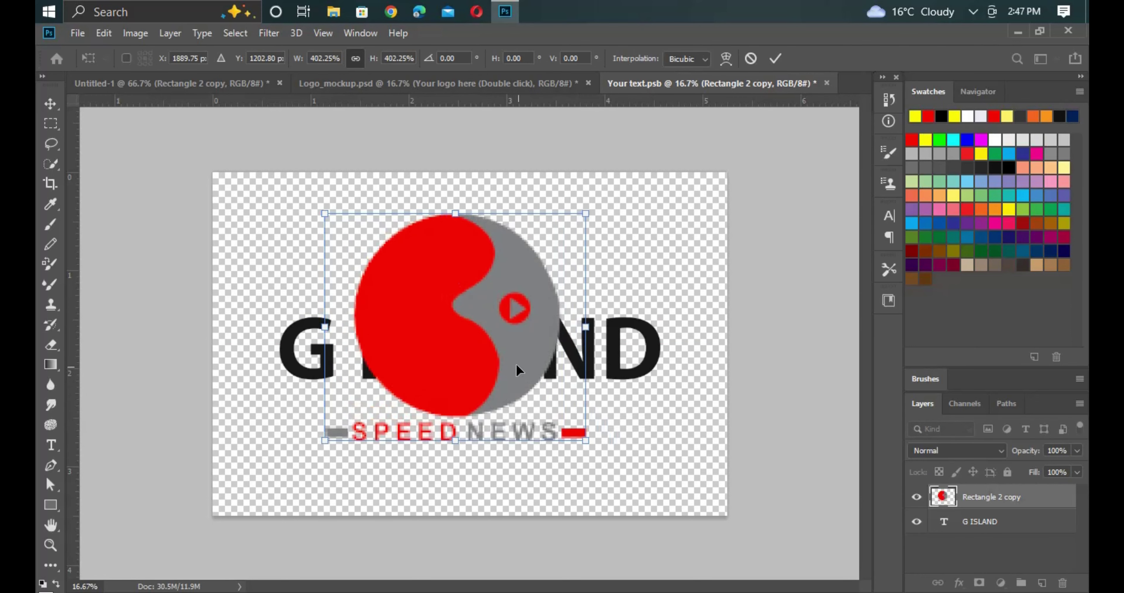
{"action": "left_click_drag", "start_coordinate": [516, 363], "coordinate": [509, 359]}
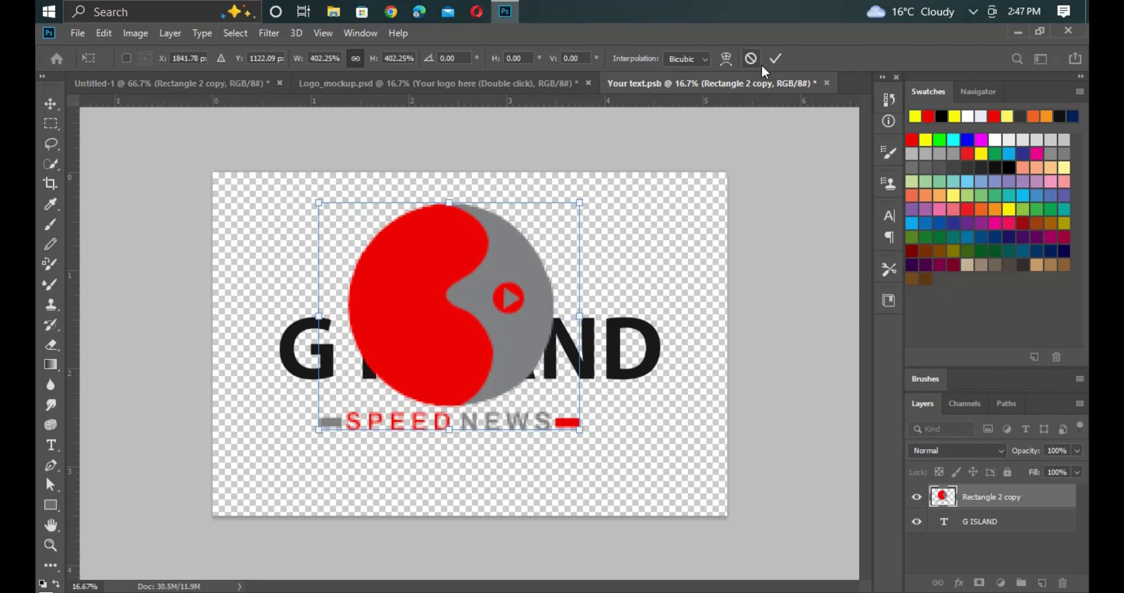
{"action": "left_click", "coordinate": [776, 59]}
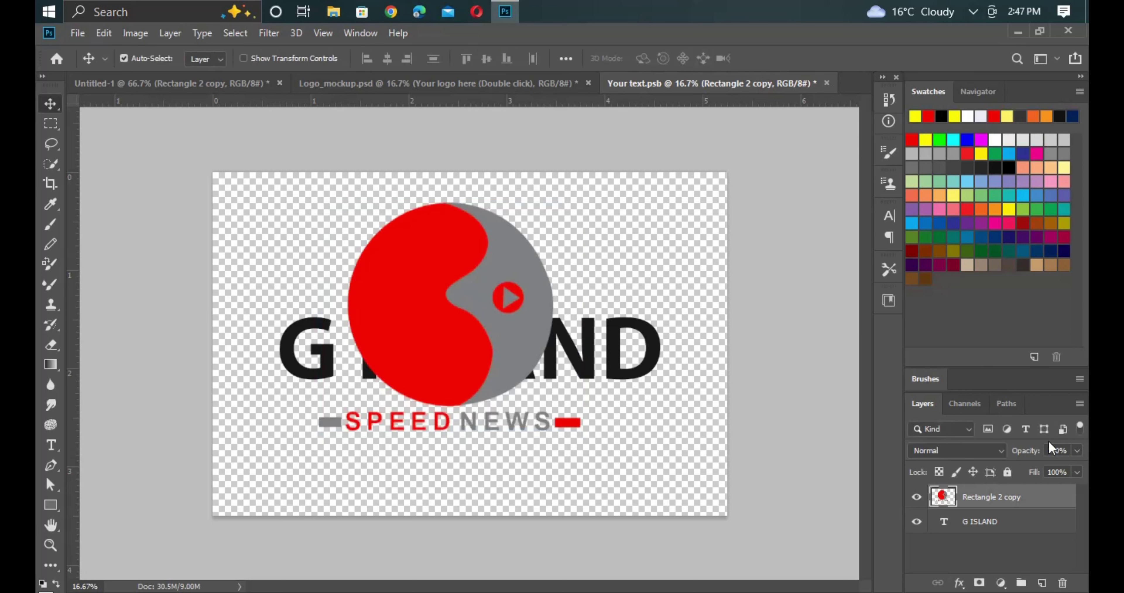
{"action": "left_click", "coordinate": [916, 522]}
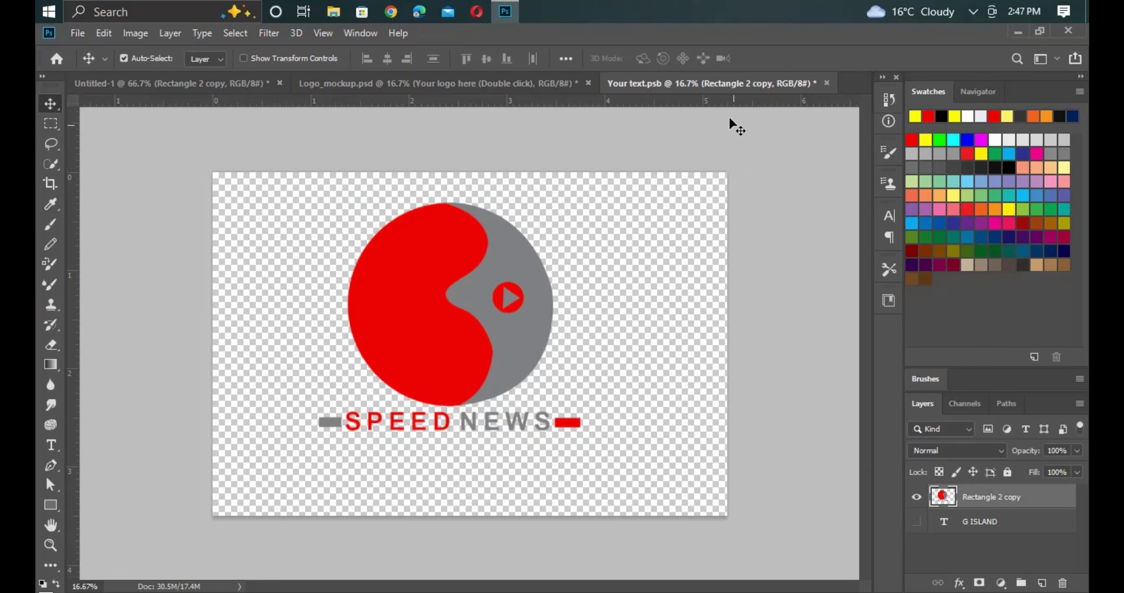
{"action": "left_click", "coordinate": [827, 83]}
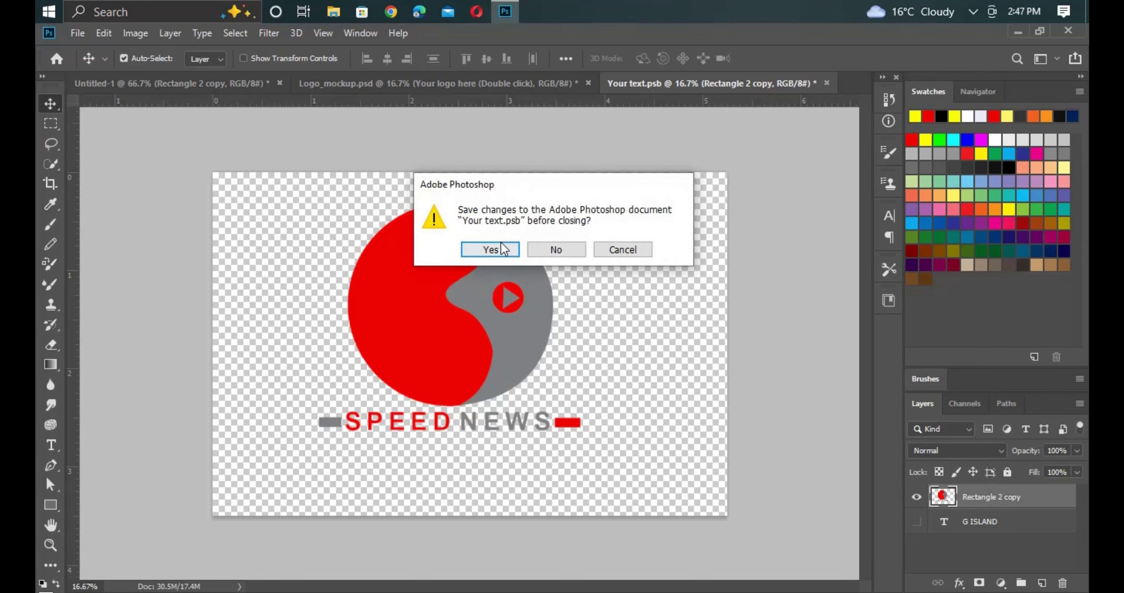
- Save the Your text.psb changes and view the SPEED NEWS logo on the dark wall mockup
{"action": "left_click", "coordinate": [501, 251]}
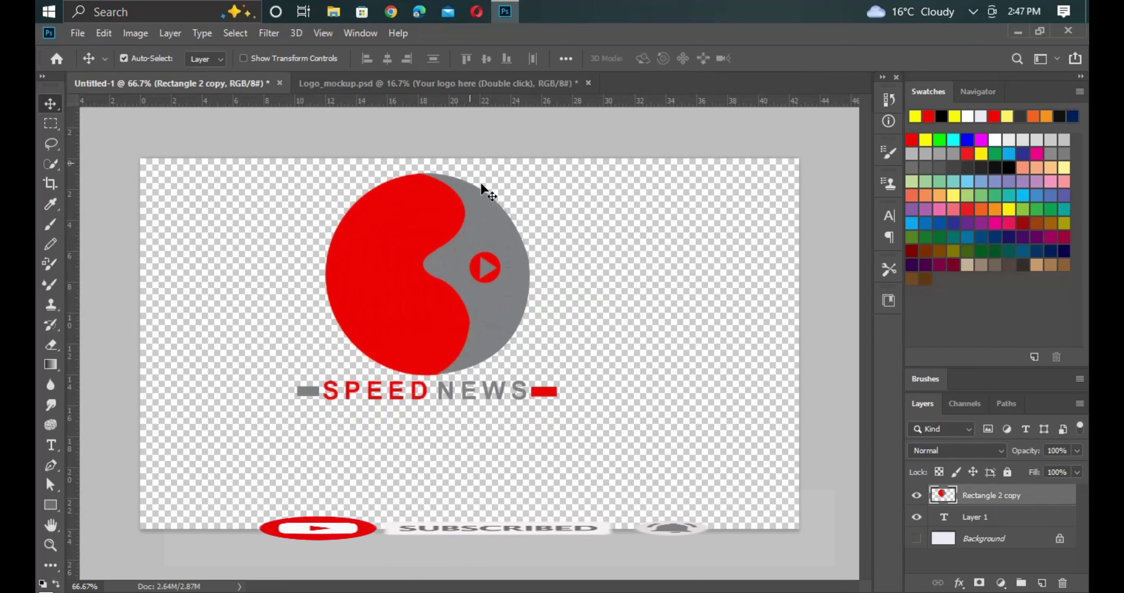
{"action": "left_click", "coordinate": [429, 82]}
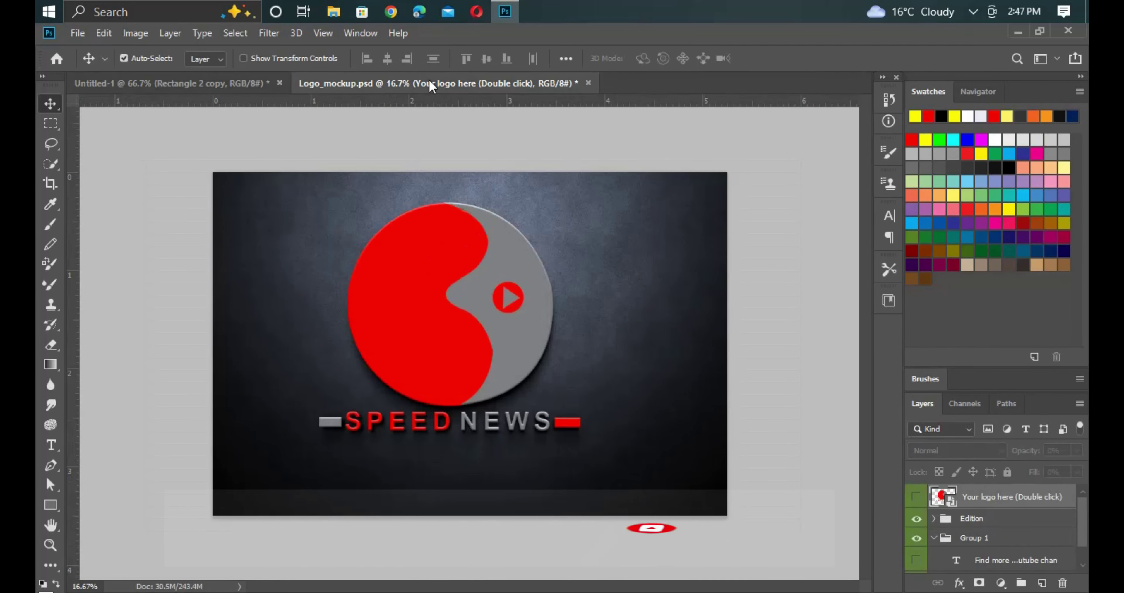